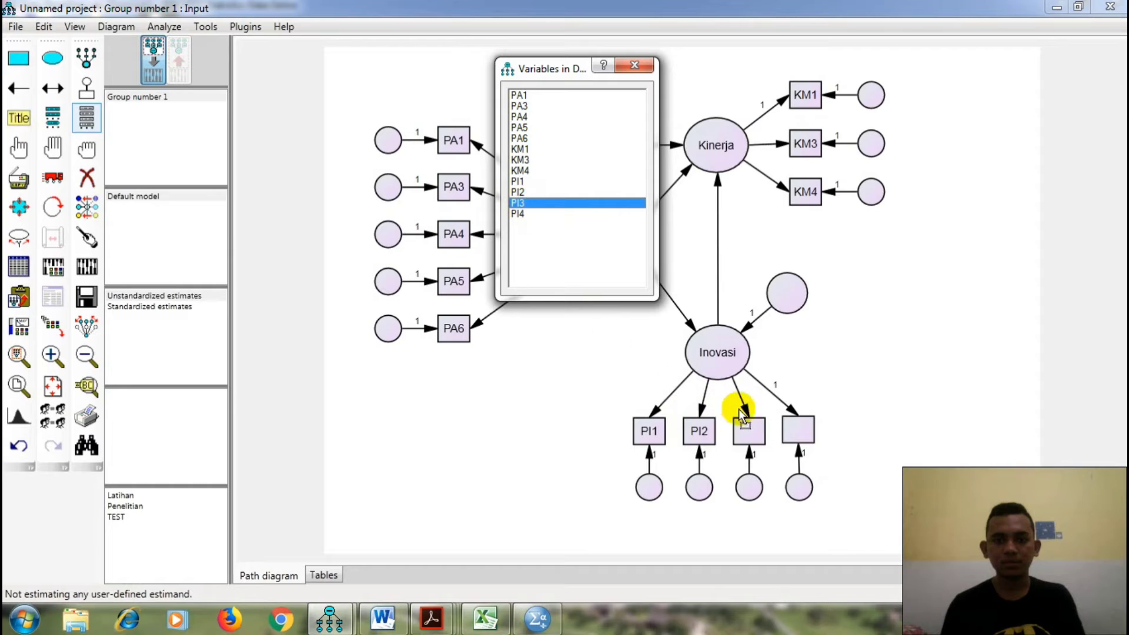
Assign the dataset variable PI4 to the remaining empty indicator of Inovasi and close the dataset variable list
left_click_drag(527, 213, 803, 428)
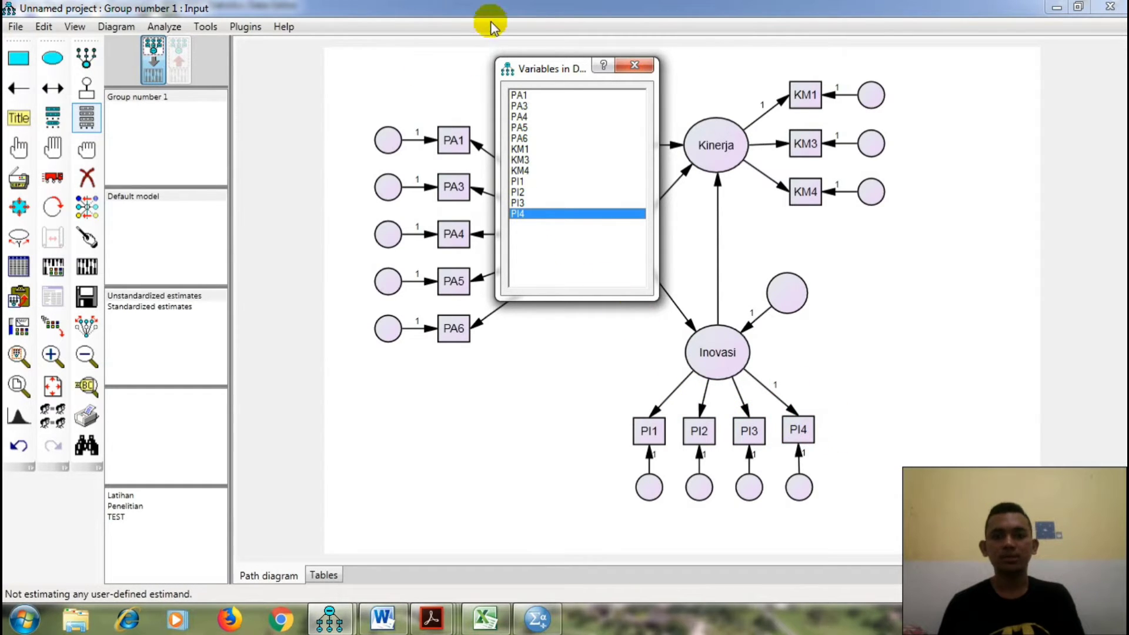
left_click(633, 65)
Name the error terms of the Partisipasi indicators PA1, PA3, PA4, PA5 and PA6 as e1, e2, e3, e4 and e5
double_click(383, 139)
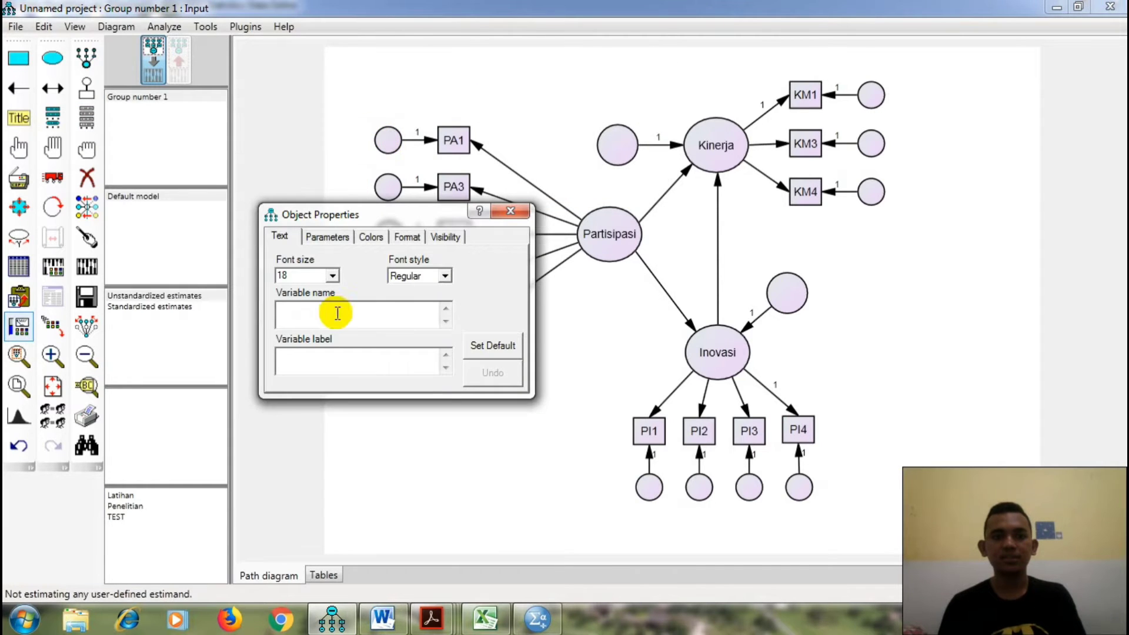
type("e1")
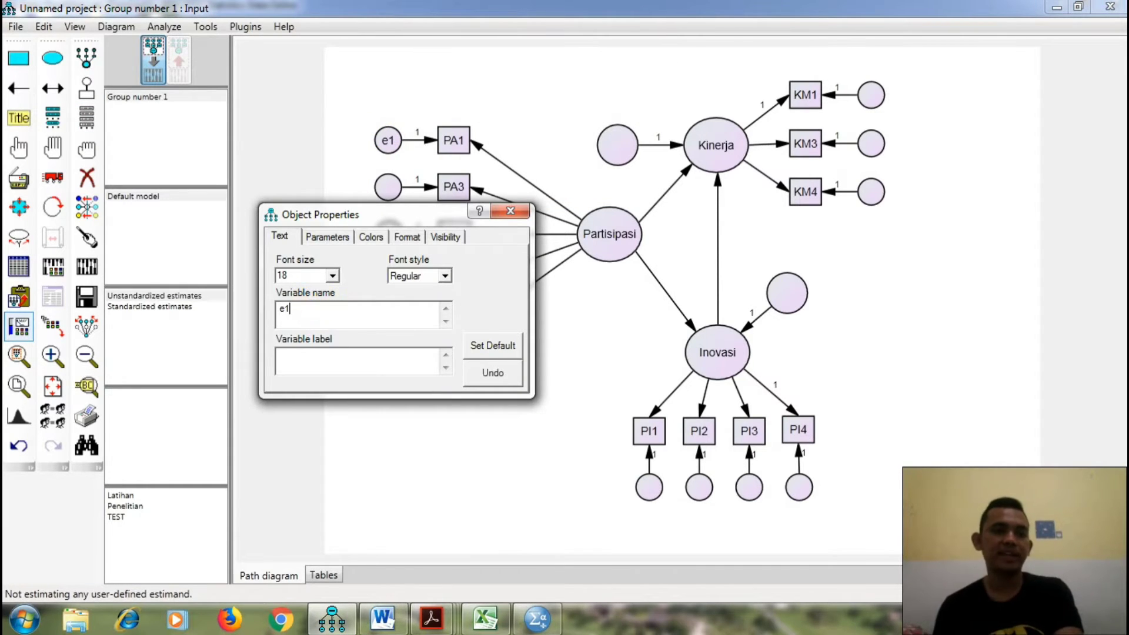
left_click(387, 187)
type("e2")
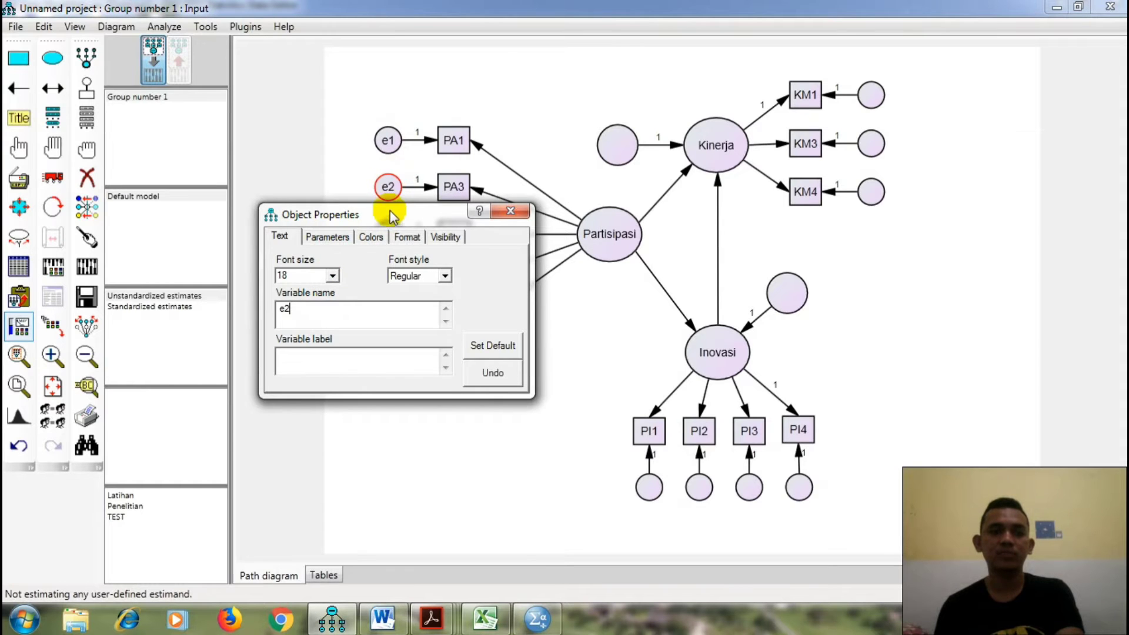
left_click_drag(363, 227, 232, 220)
type("e")
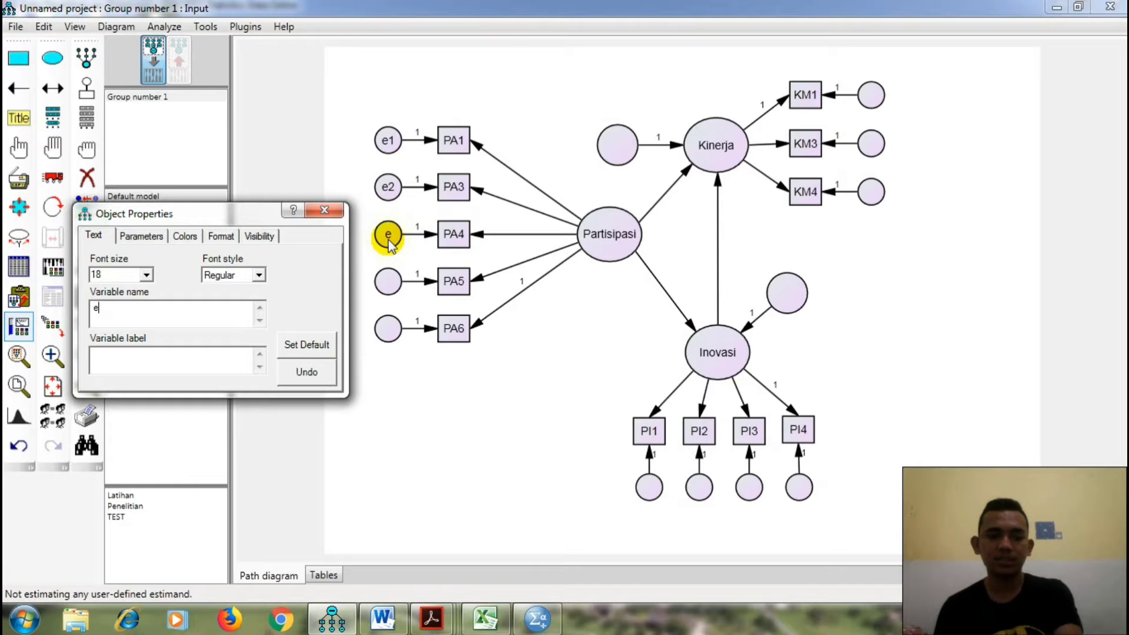
type("e3")
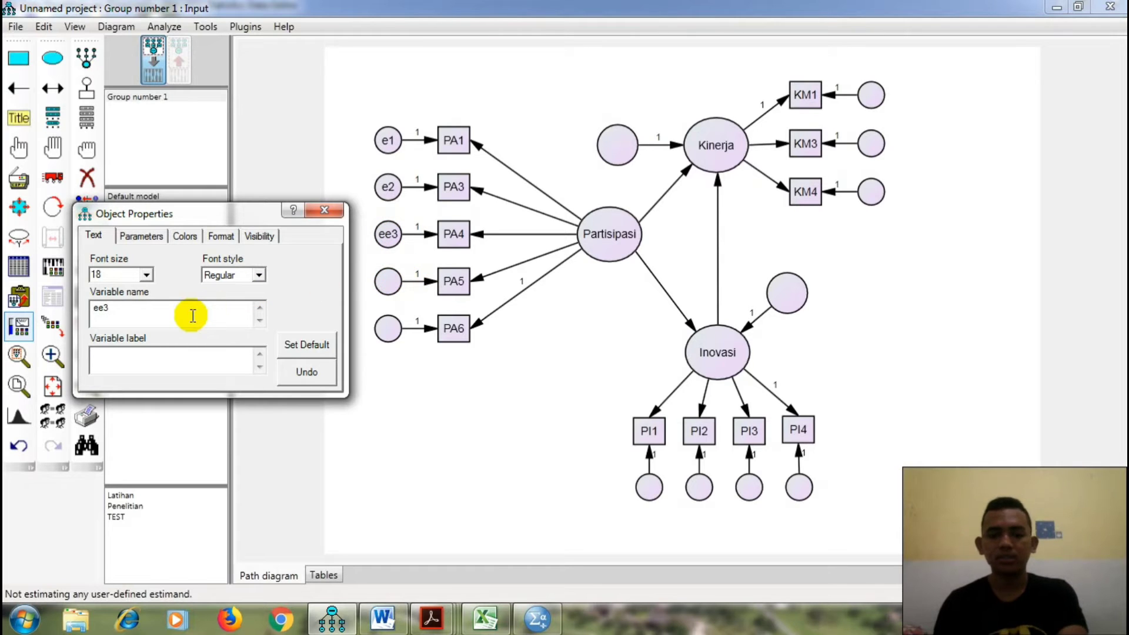
key("Left")
key("Left")
key("BackSpace")
left_click(389, 285)
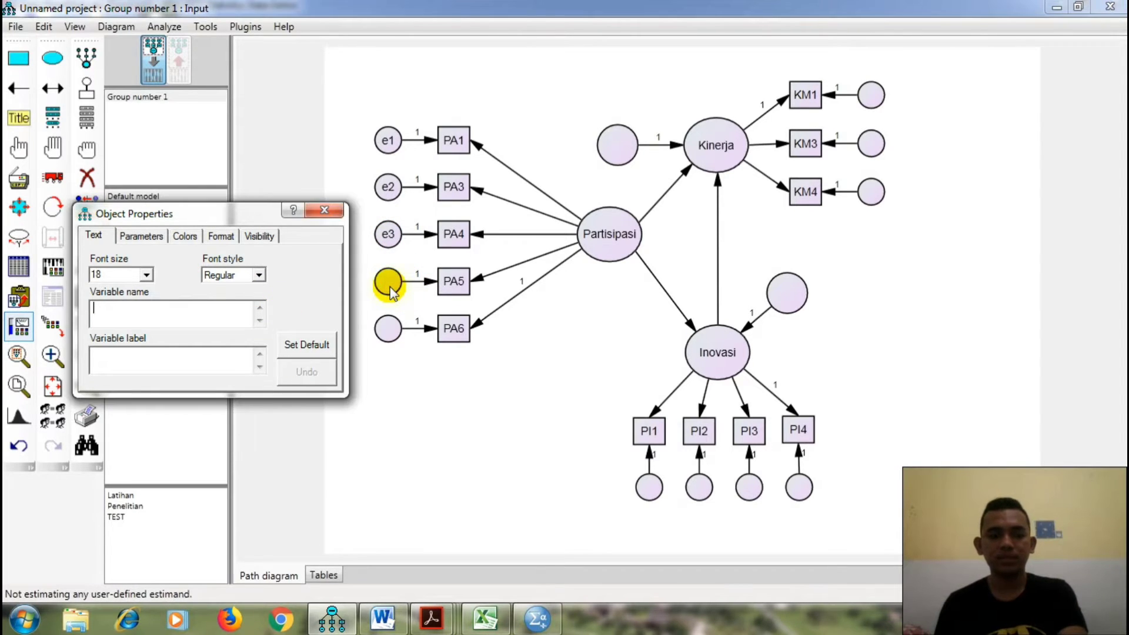
type("e4")
type("e5")
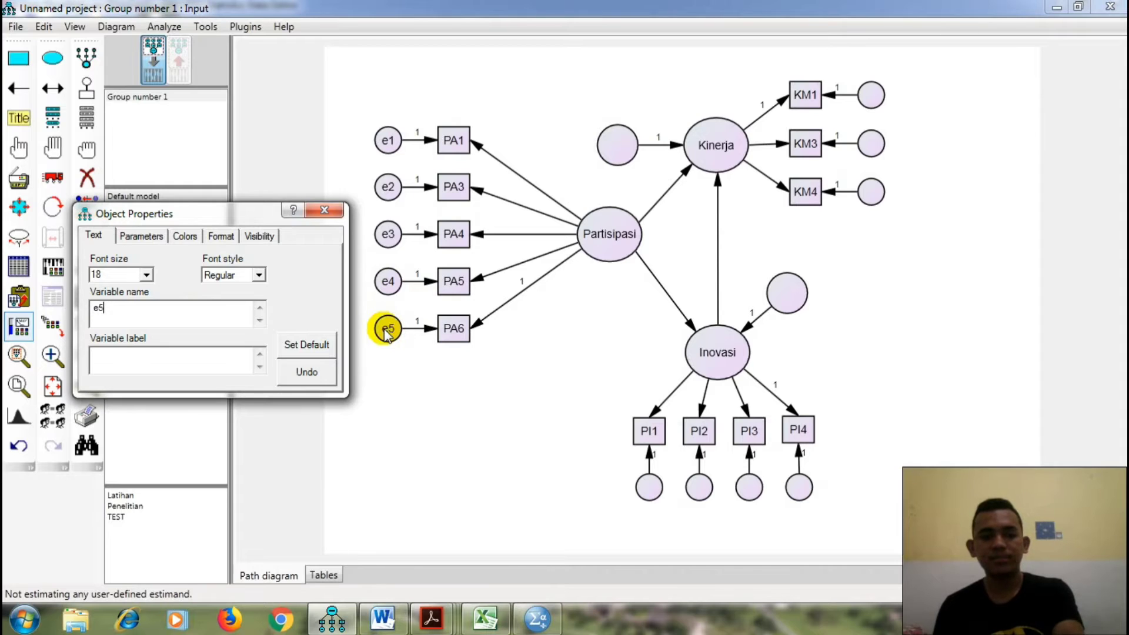
Name the error terms of the Kinerja indicators KM1, KM3 and KM4 as d1, d2 and d3
left_click_drag(212, 217, 438, 182)
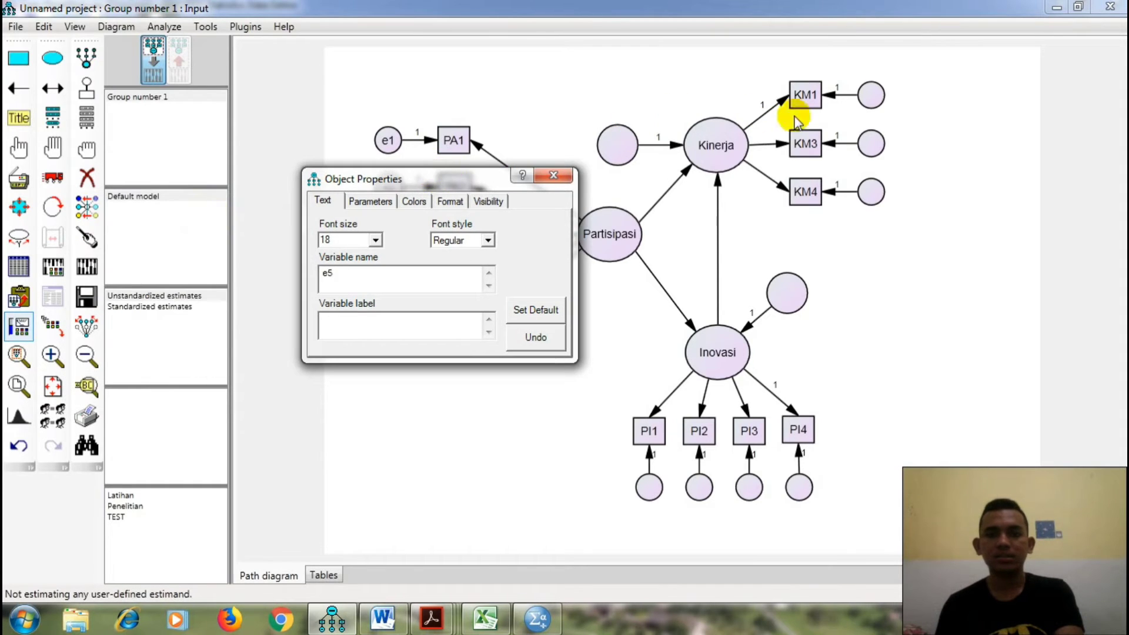
left_click(870, 96)
type("d1")
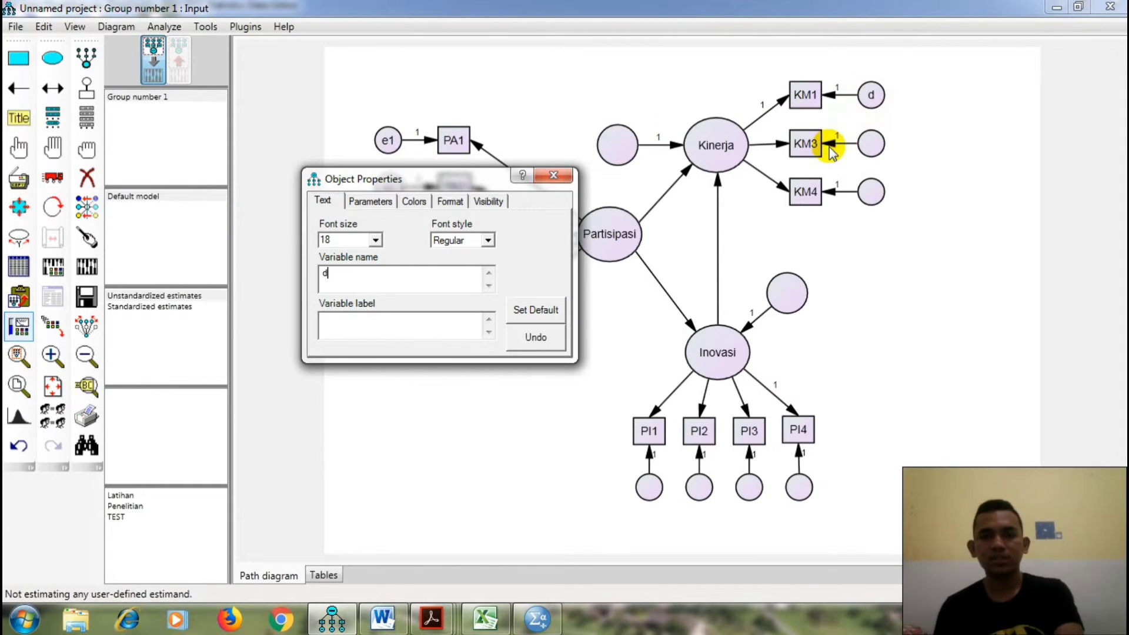
left_click(872, 147)
type("d2")
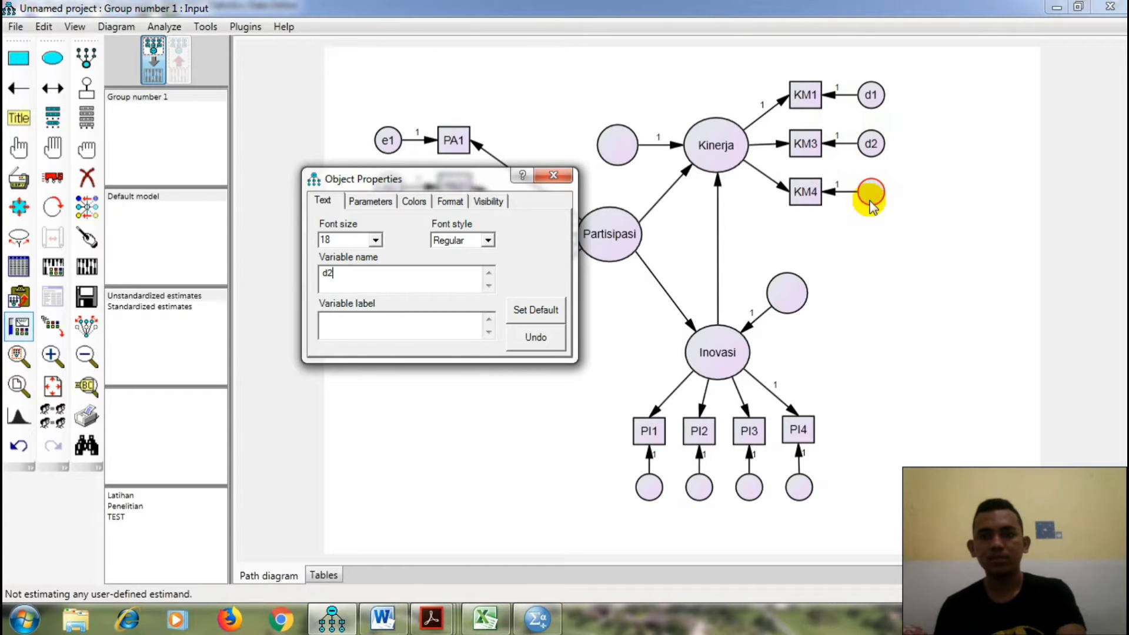
left_click(871, 193)
type("d3")
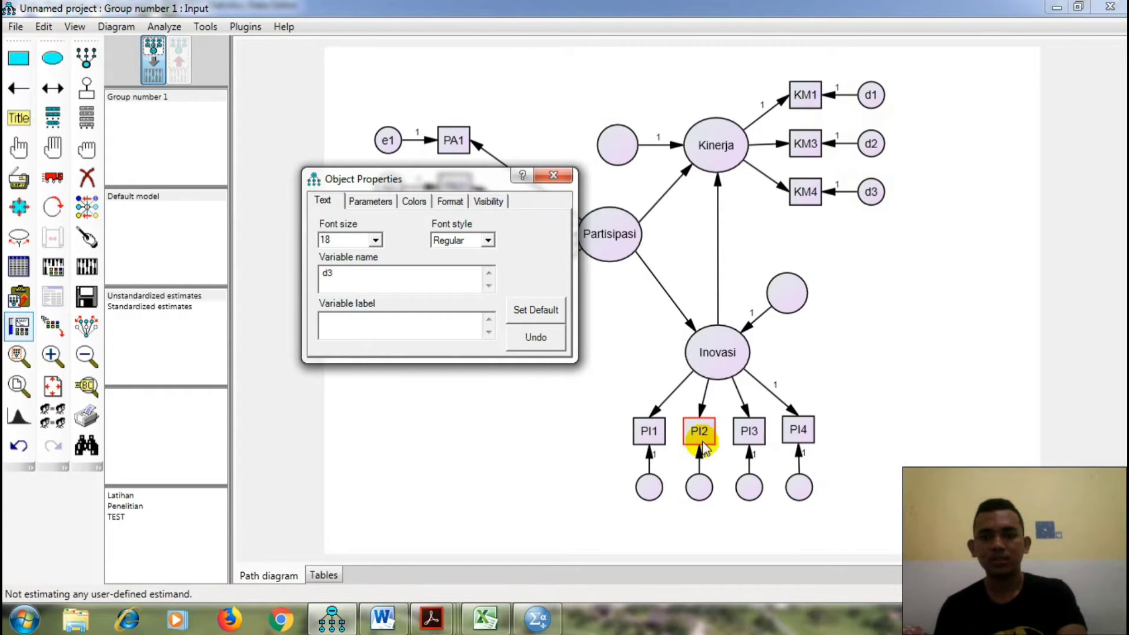
Name the error terms of the Inovasi indicators PI1, PI2, PI3 and PI4 as d4, d5, d6 and d7
left_click(646, 489)
type("d4")
left_click(697, 488)
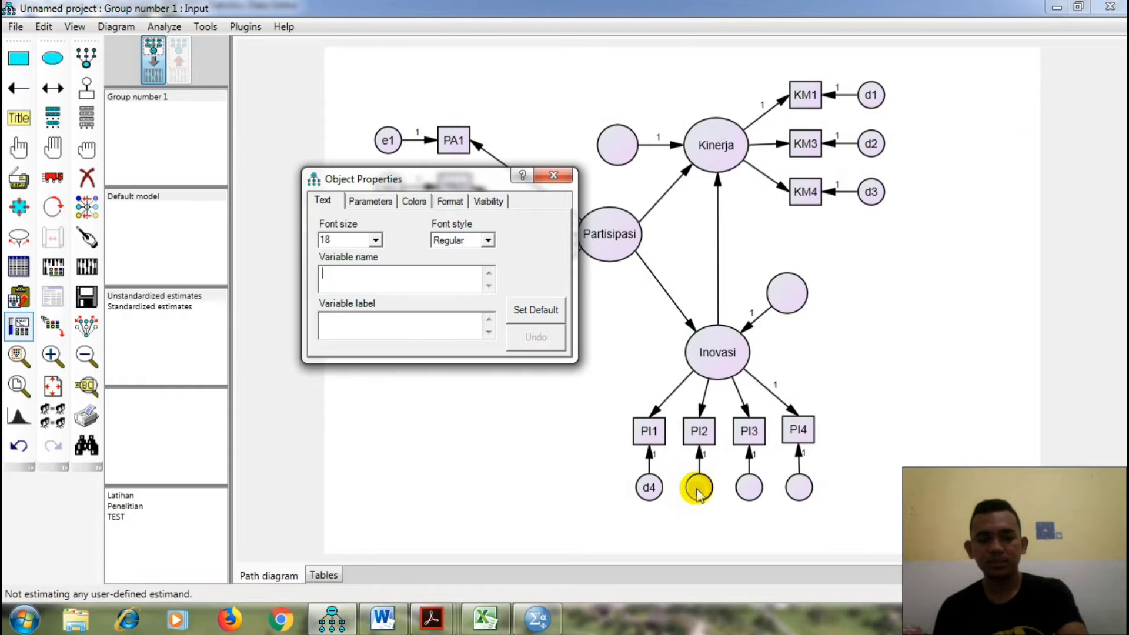
type("d5")
left_click(748, 488)
type("d")
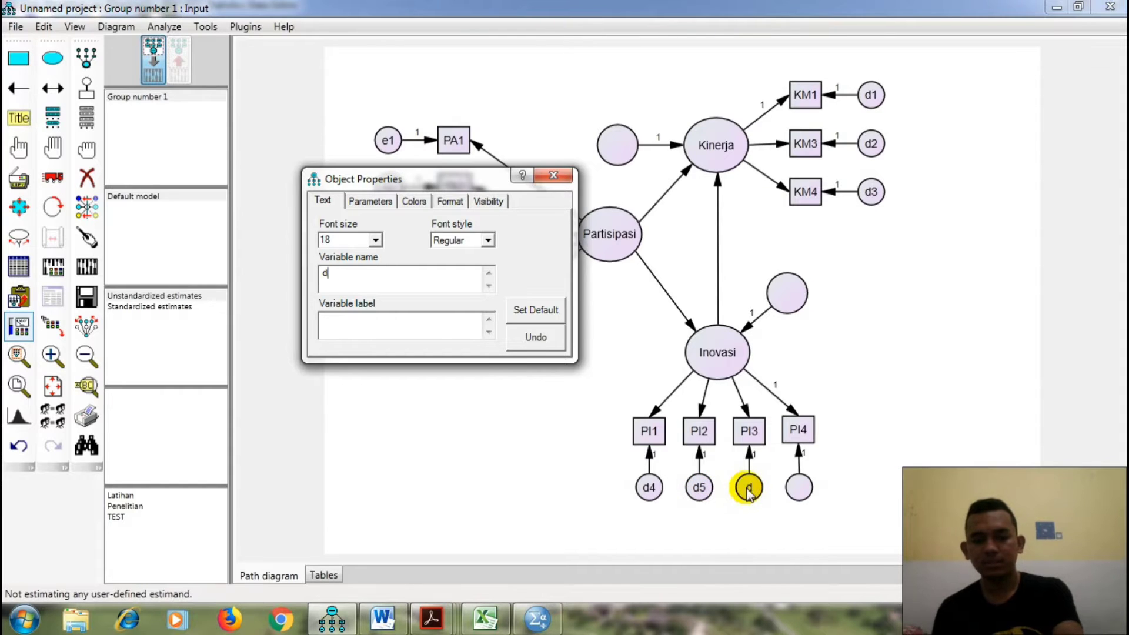
type("6")
left_click(803, 494)
type("d7")
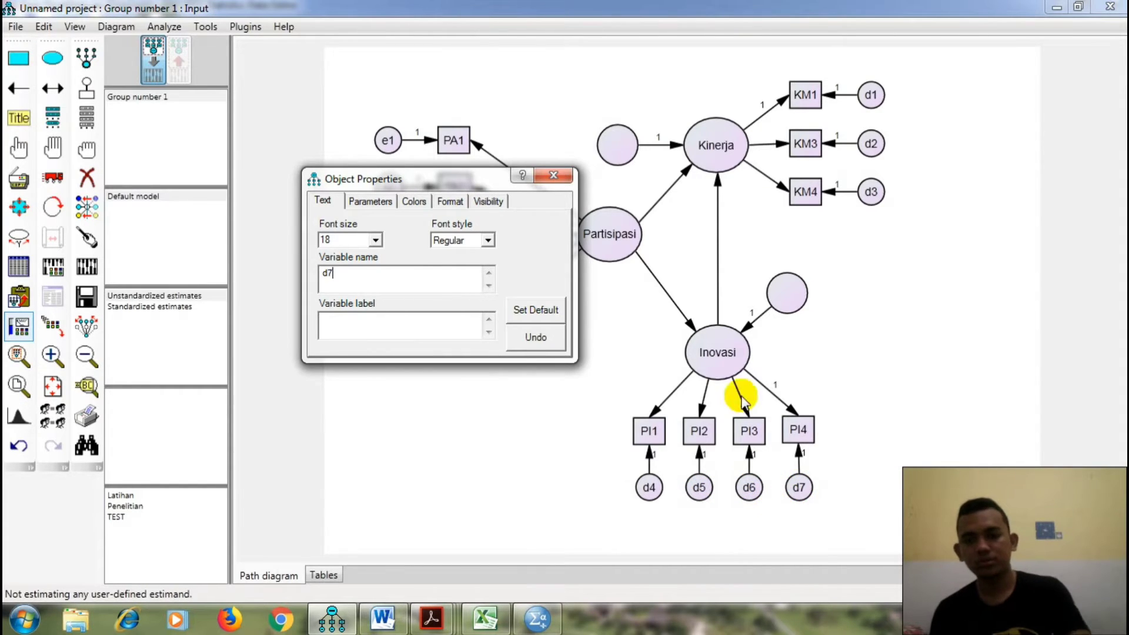
Name the residual of Kinerja z1 and the residual of Inovasi z2, and close the object properties
left_click(628, 155)
type("z")
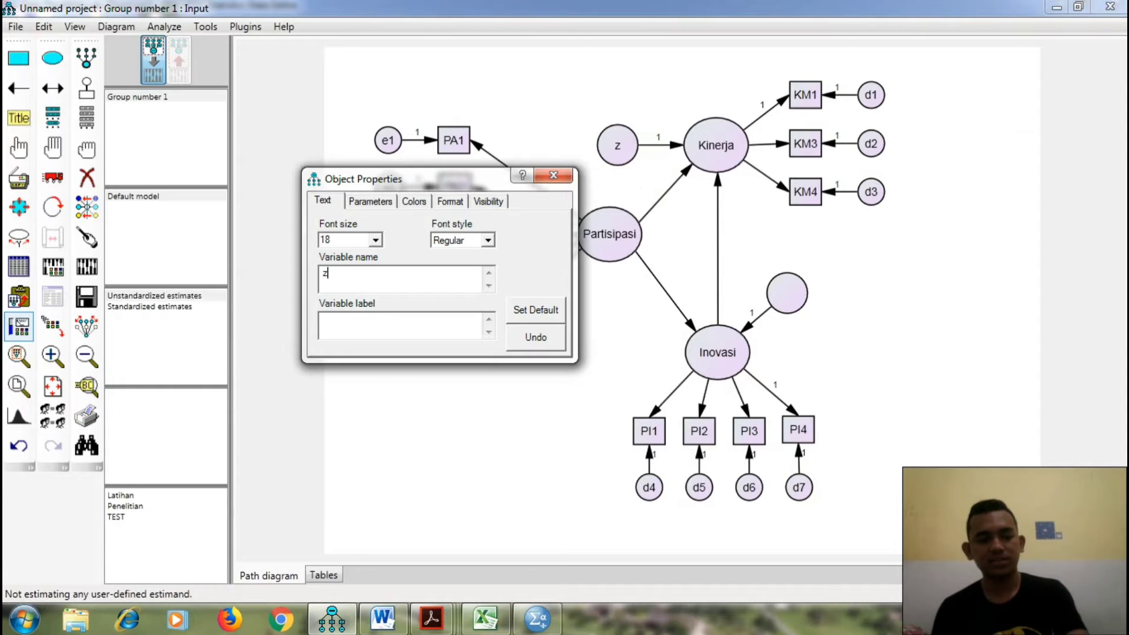
type("1")
left_click(801, 306)
type("z2")
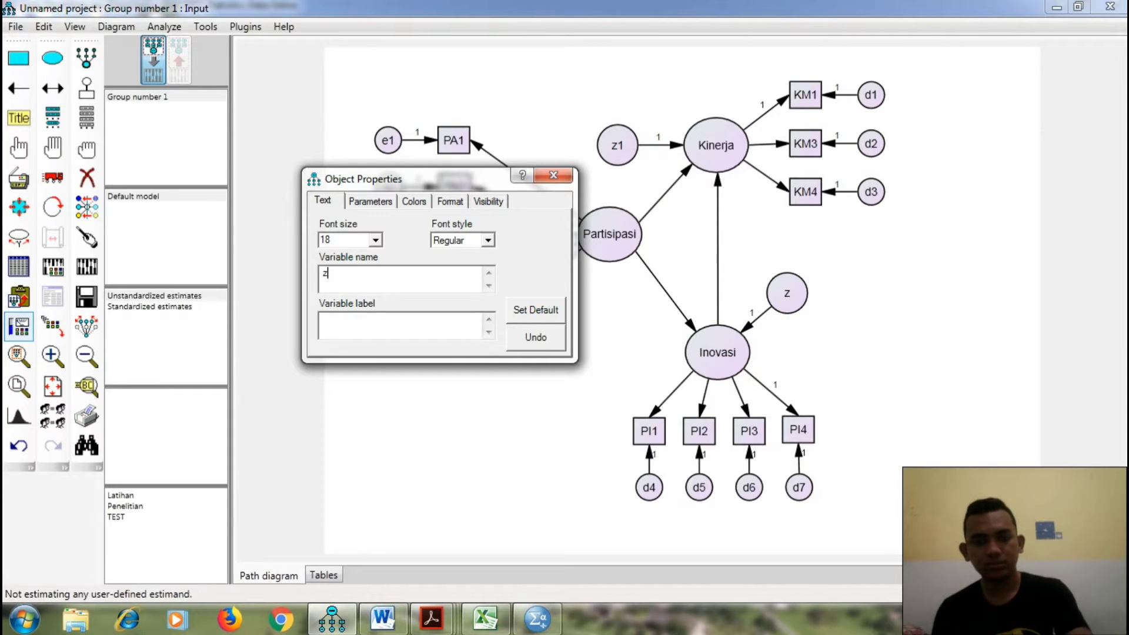
left_click(552, 177)
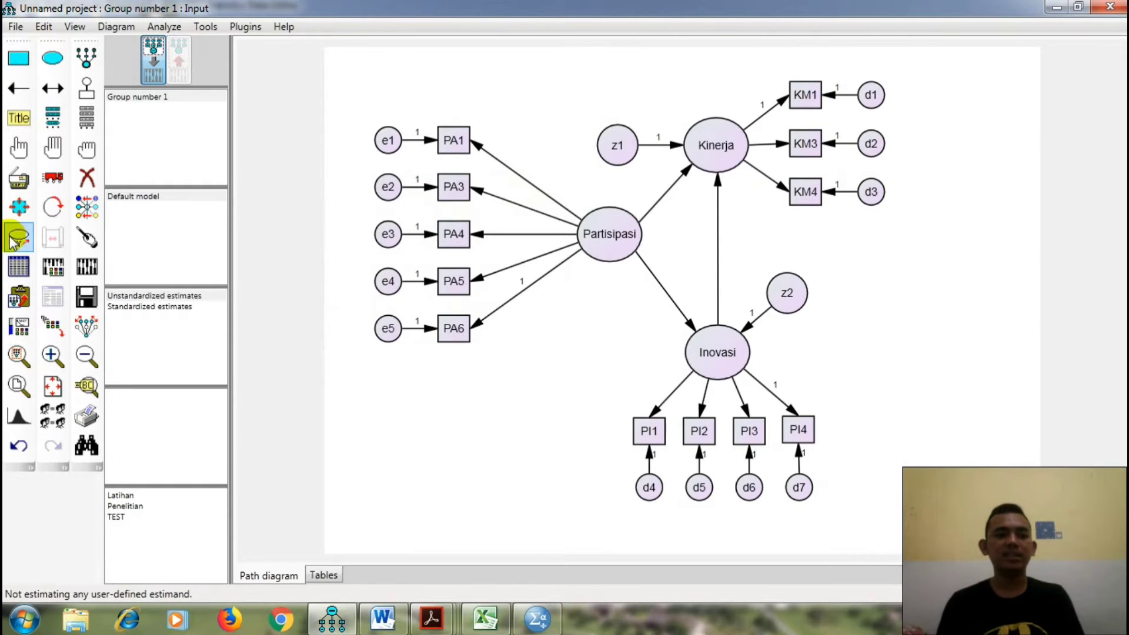
Try to calculate the estimates of the unsaved model
left_click(87, 270)
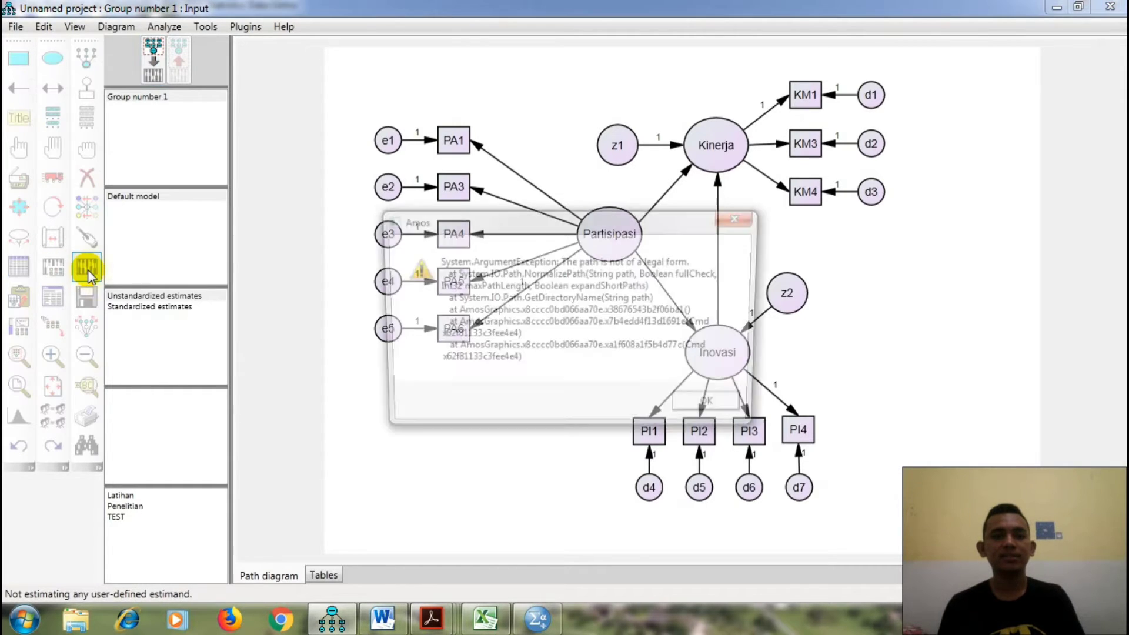
left_click(708, 409)
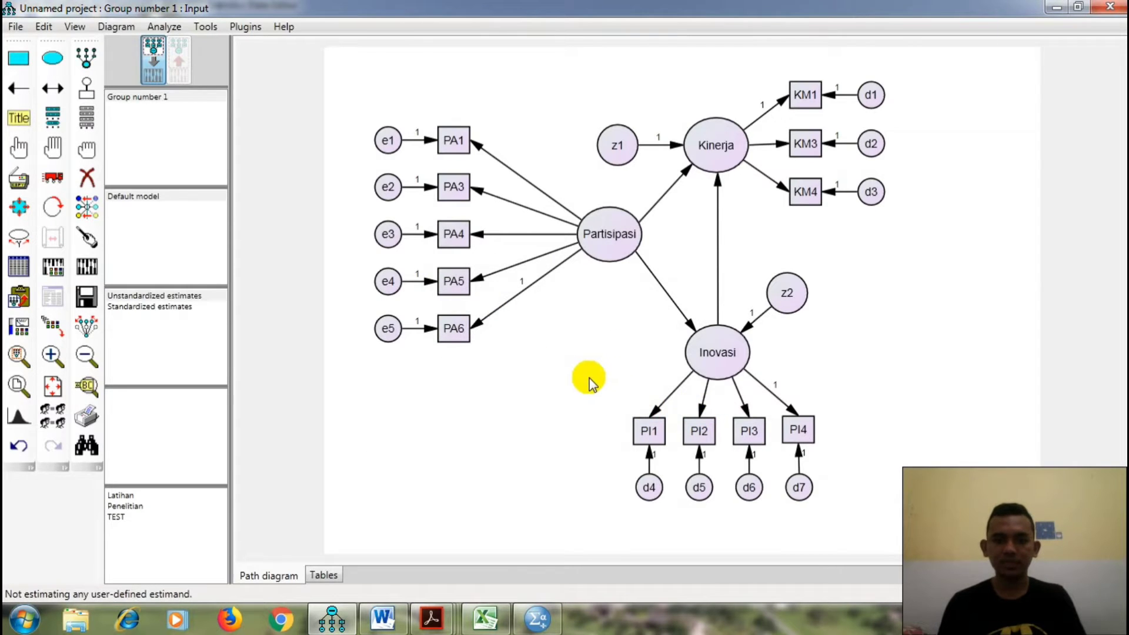
Save the project in the Documents library as an input file named SEM AMOS
left_click(10, 29)
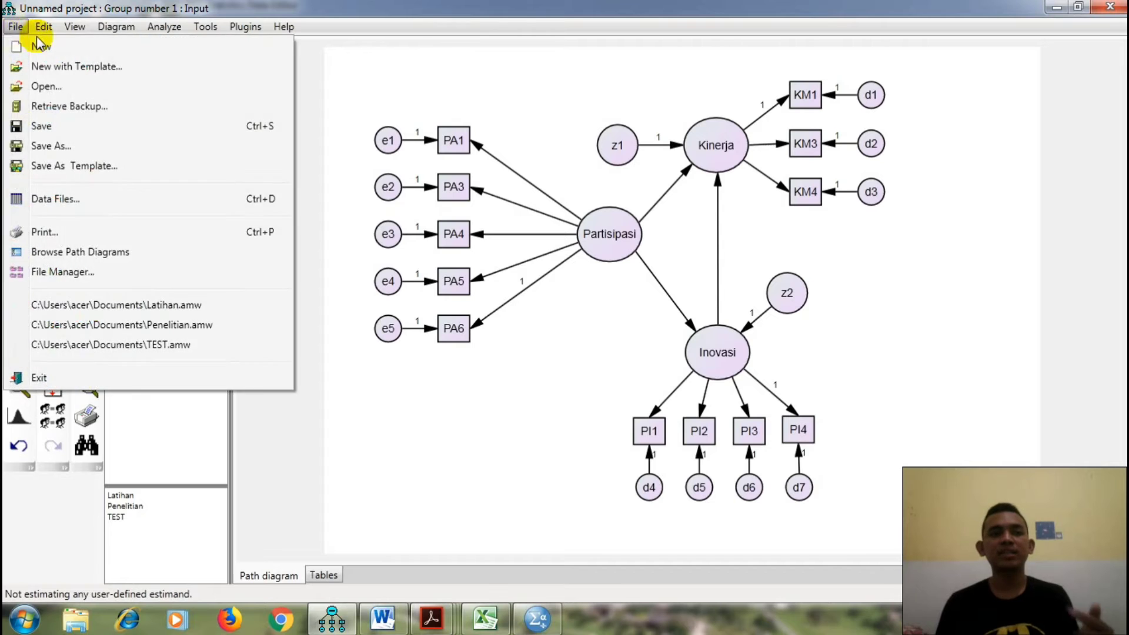
left_click(66, 132)
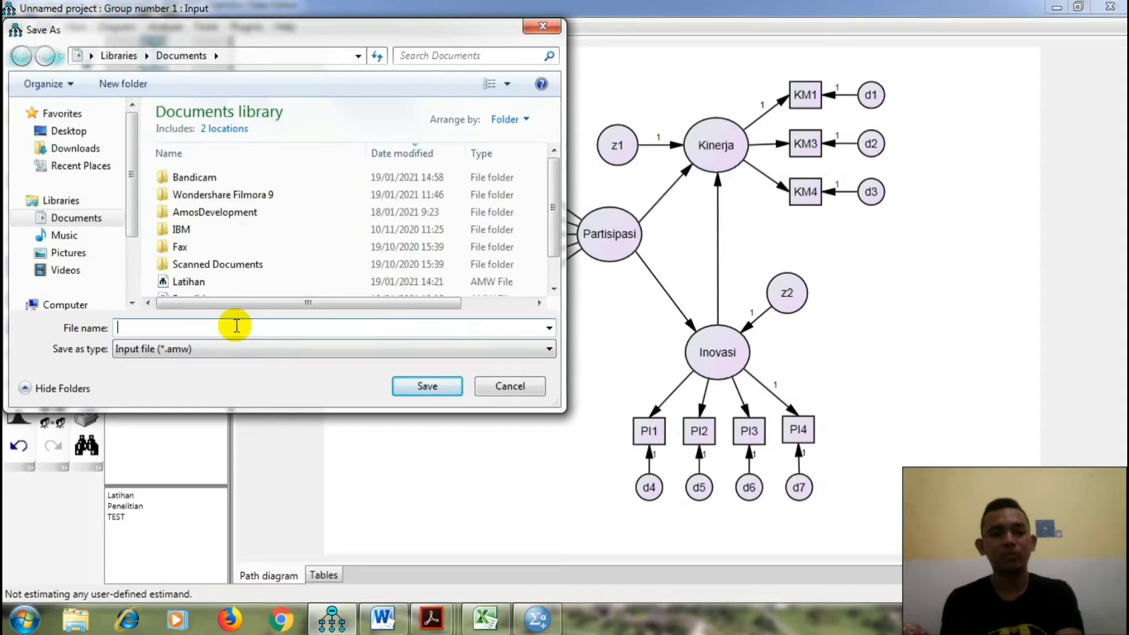
type("SEM AMOS")
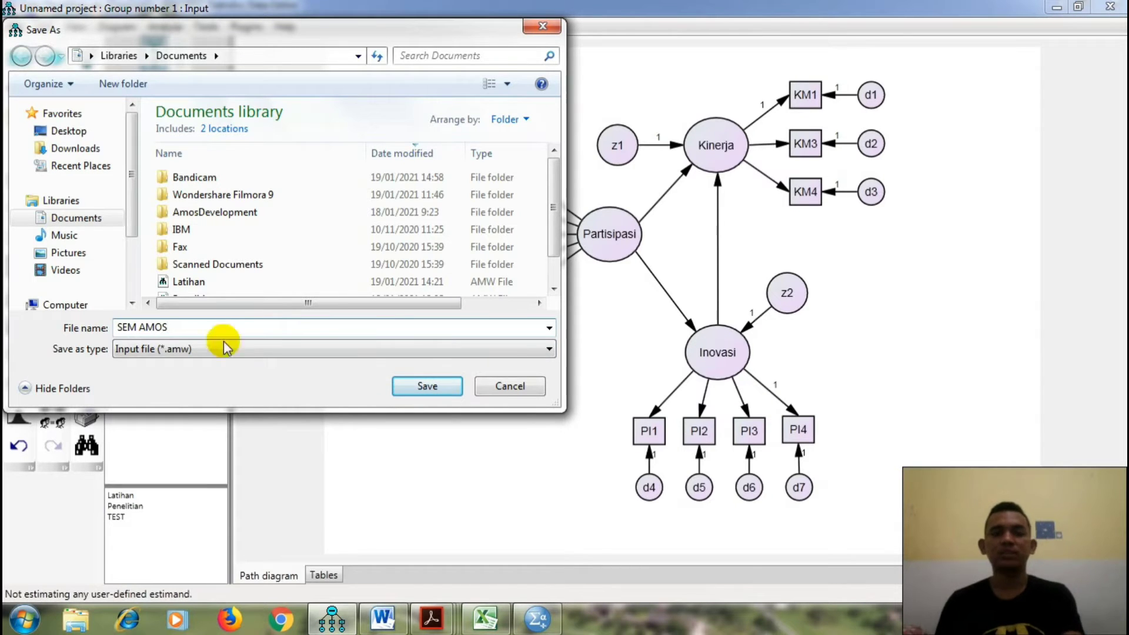
left_click(431, 387)
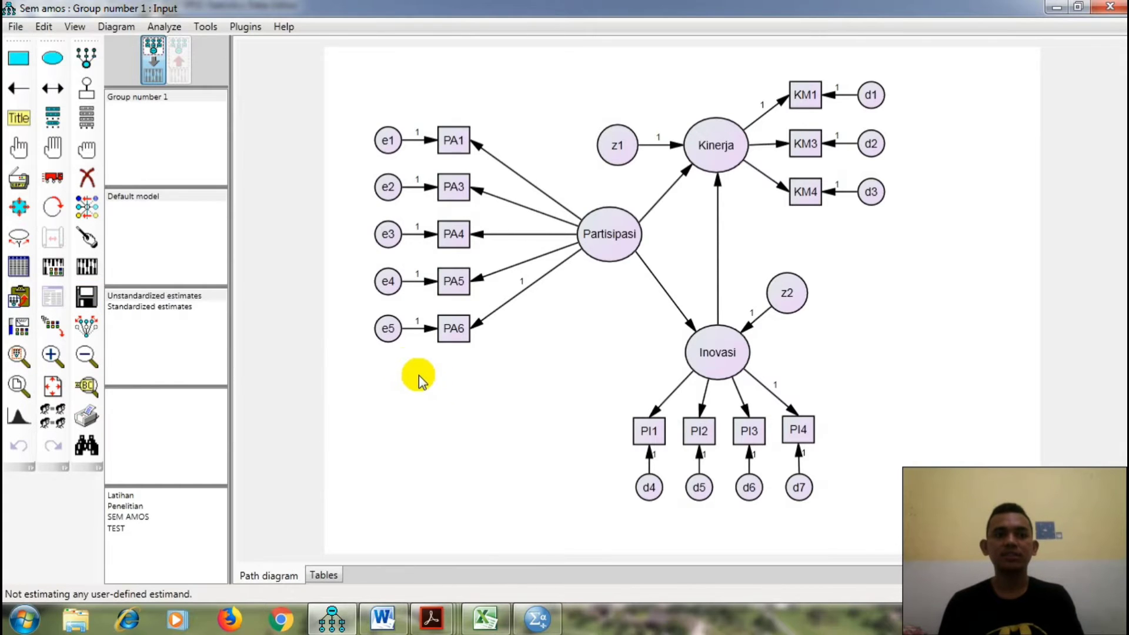
Calculate the model estimates and show the output path diagram with standardized estimates selected
left_click(88, 268)
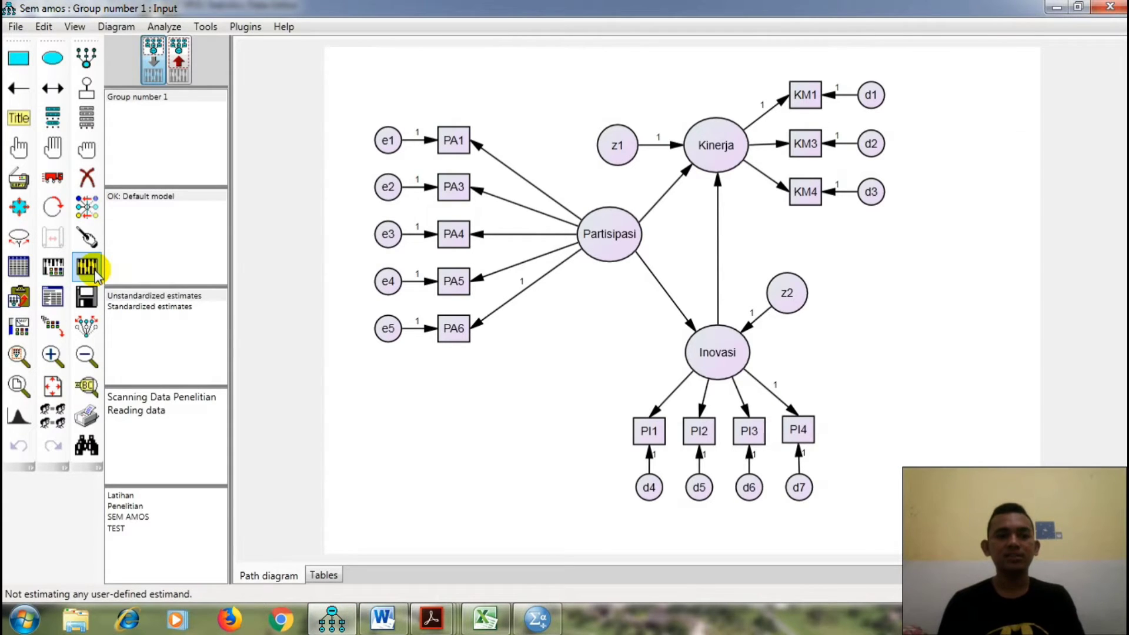
left_click(144, 307)
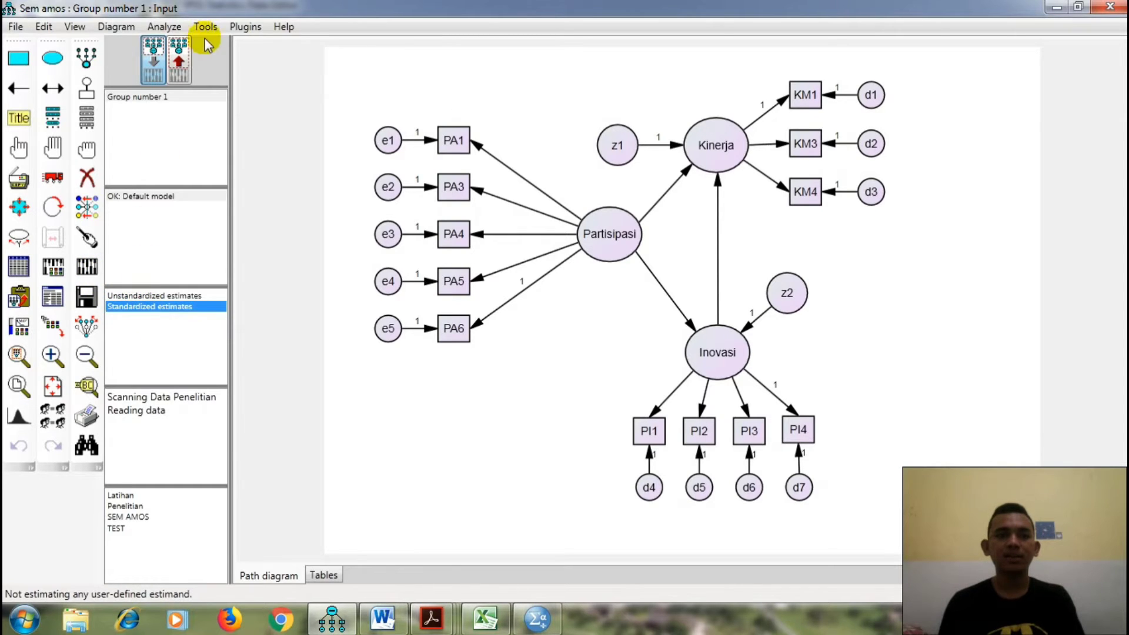
left_click(180, 59)
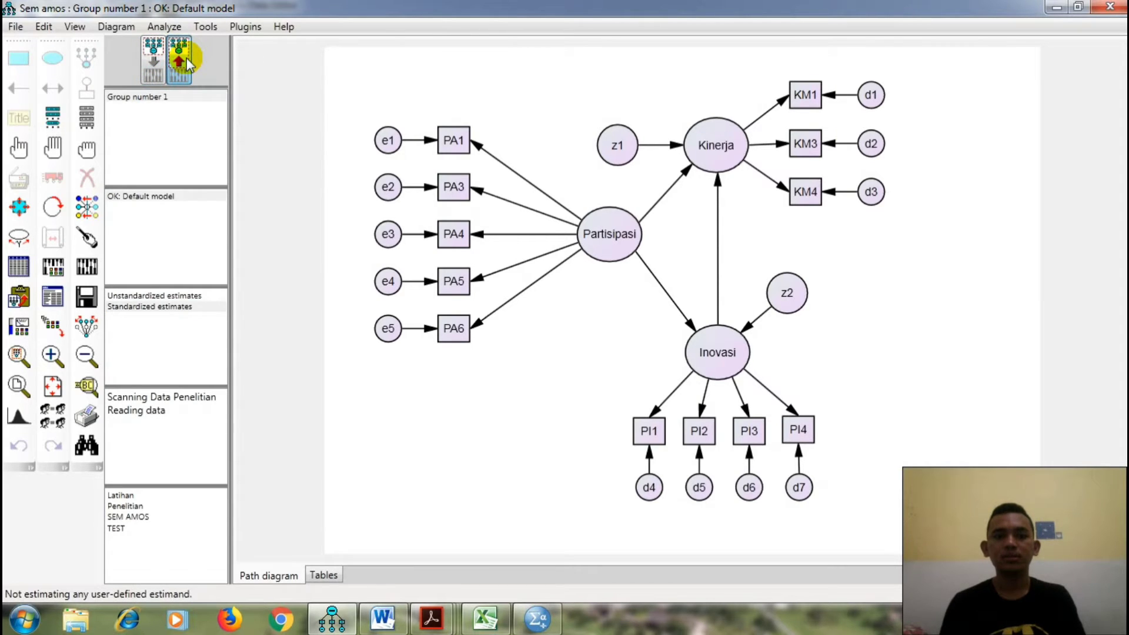
left_click(152, 59)
left_click(180, 59)
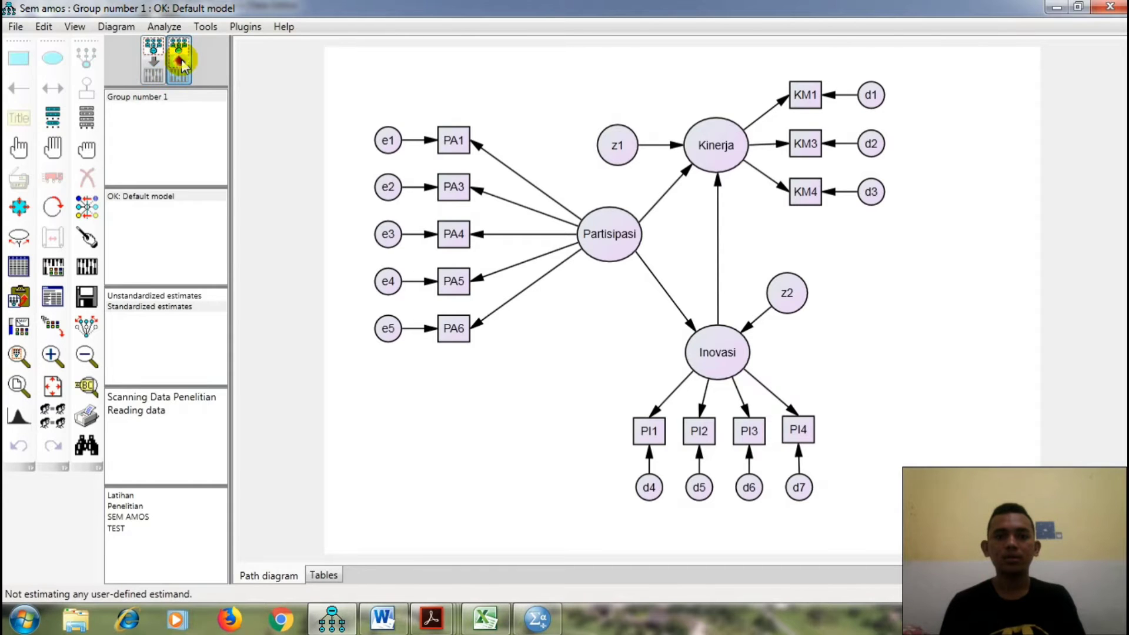
left_click(149, 307)
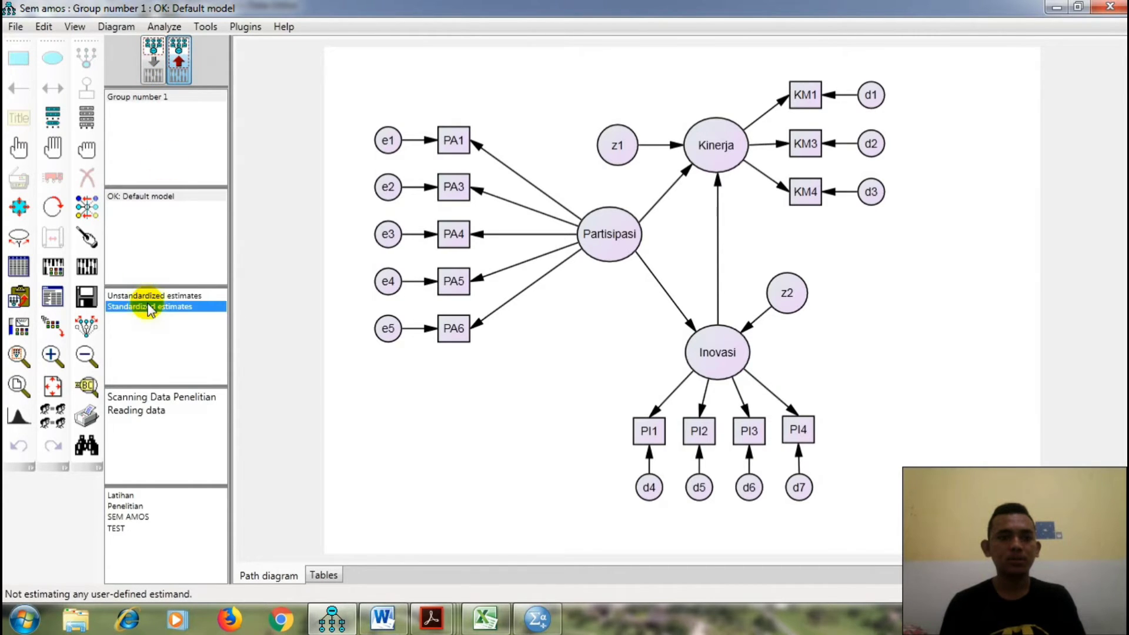
Switch from the output path diagram back to the input path diagram showing the model specification
left_click(154, 69)
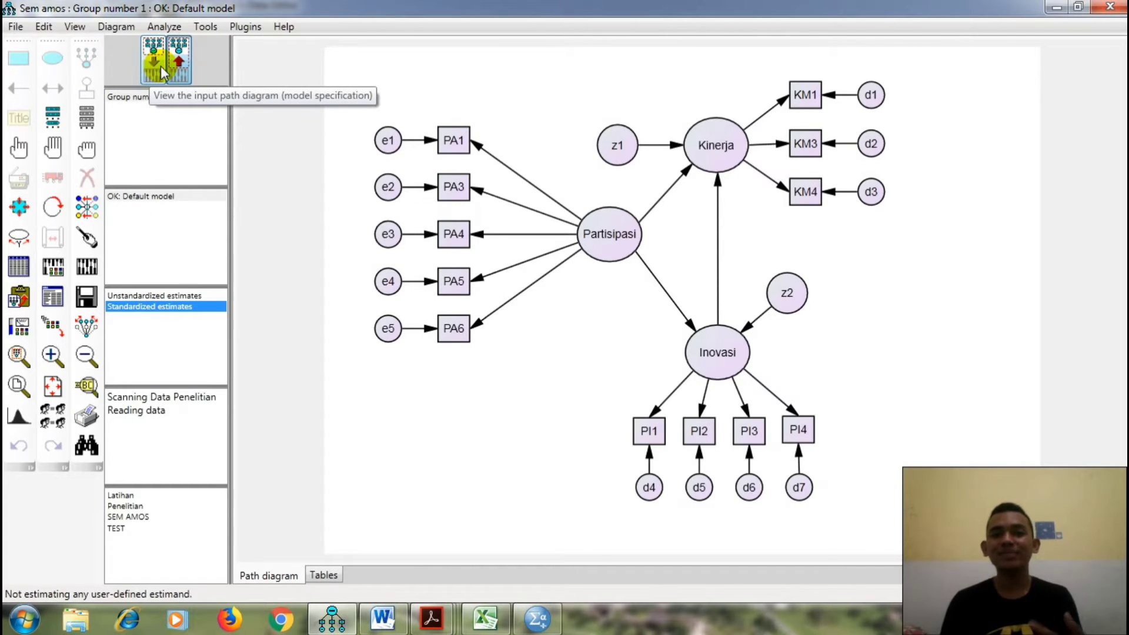
left_click(71, 28)
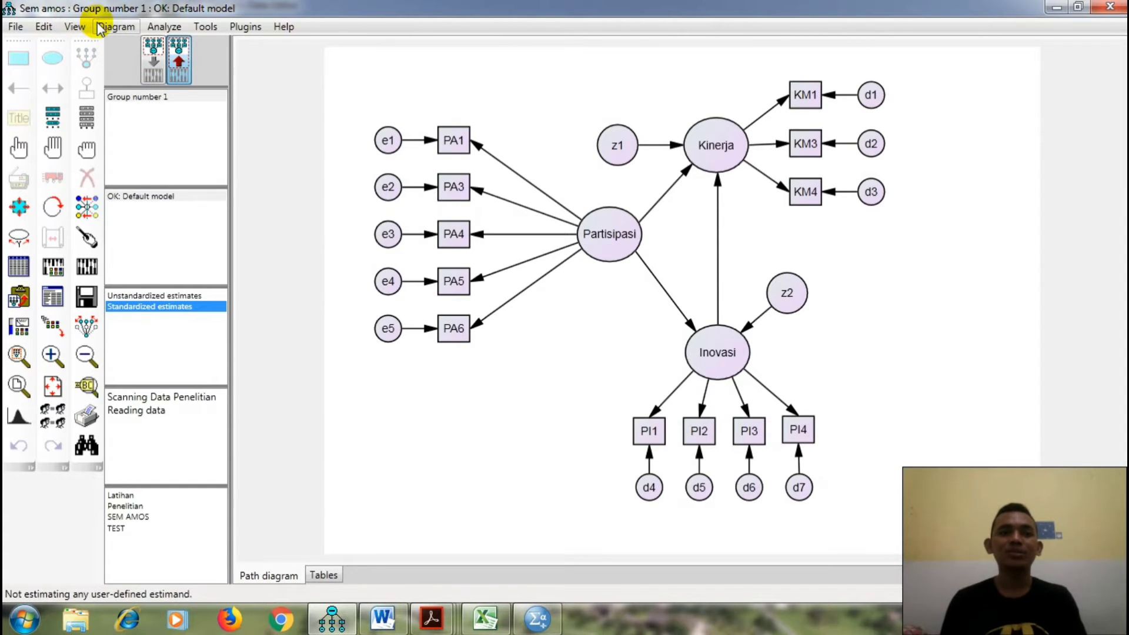
left_click(79, 28)
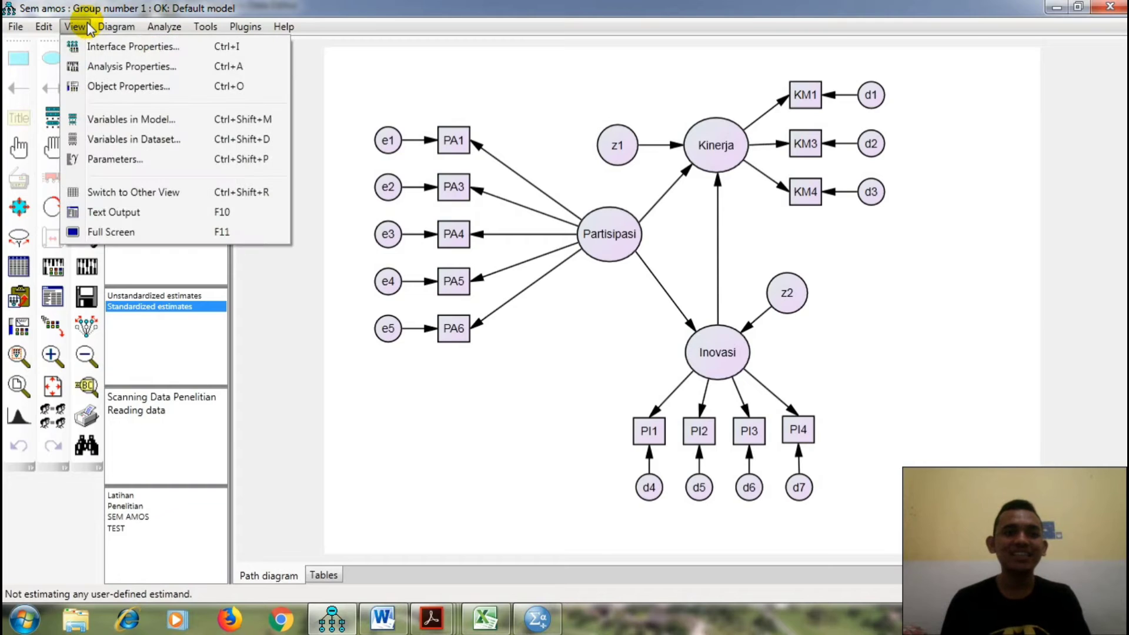
mouse_move(104, 28)
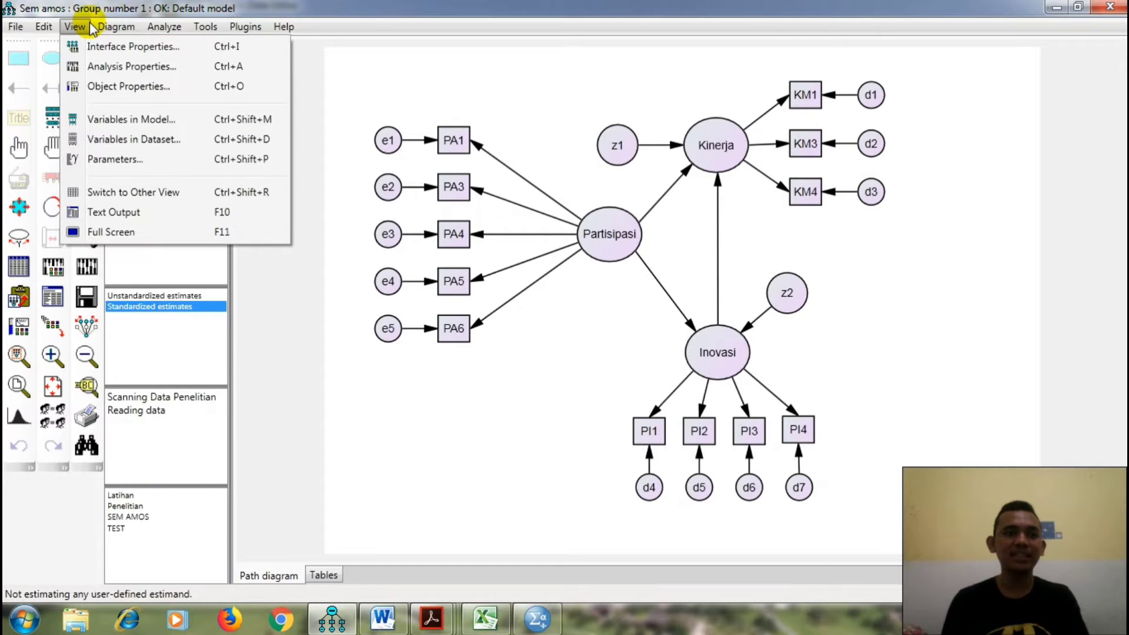
left_click(140, 284)
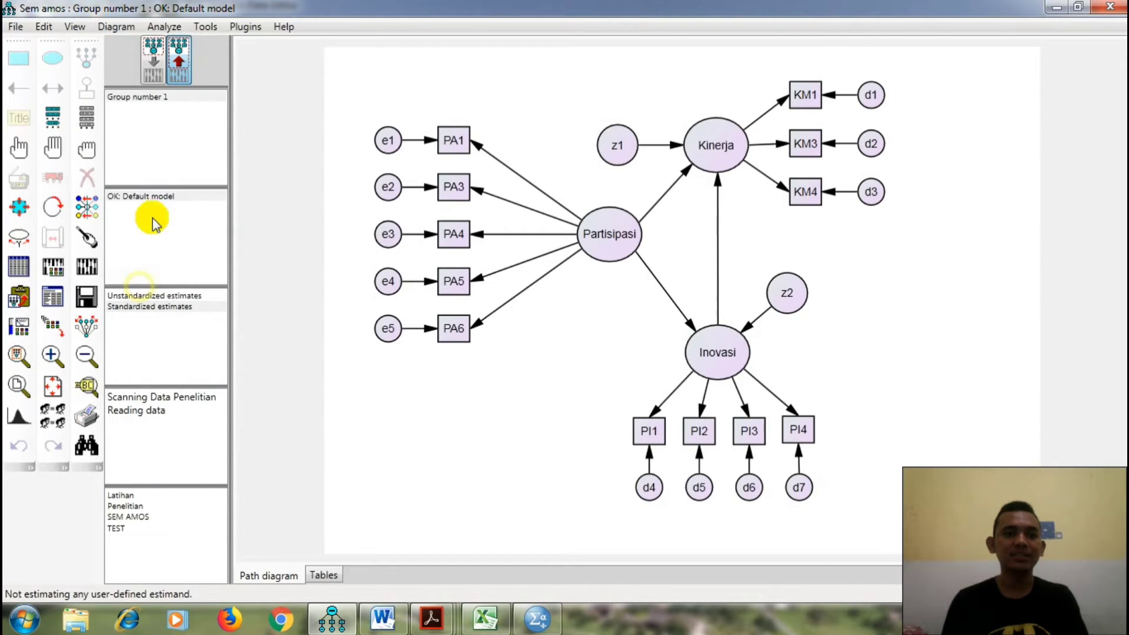
left_click(154, 56)
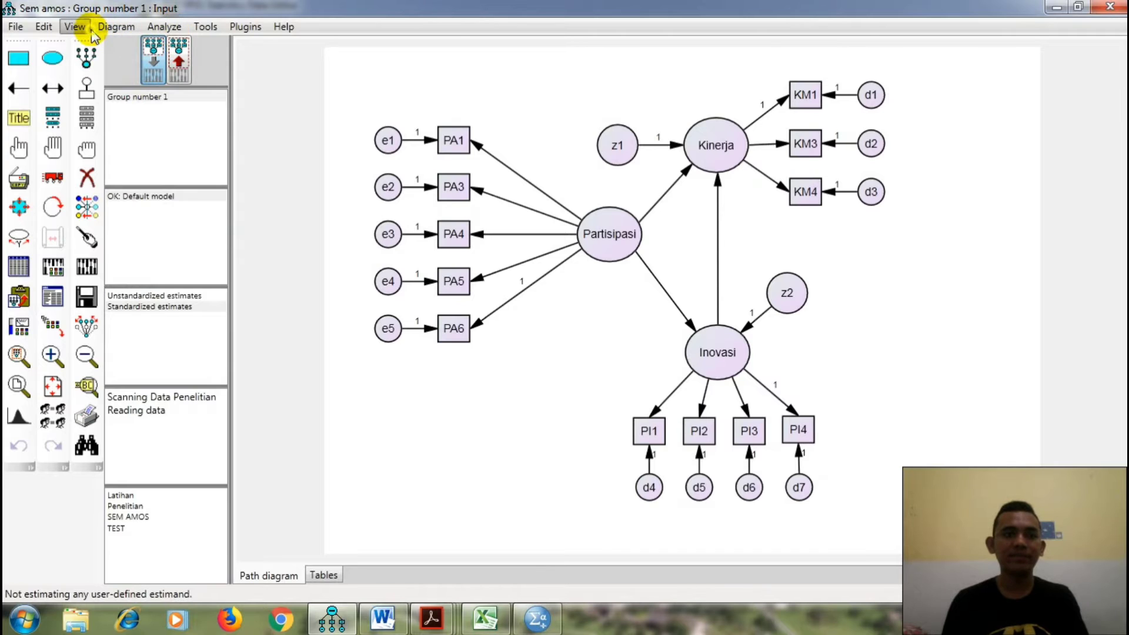
Enable standardized estimates, squared multiple correlations, sample, implied, all implied and residual moments, and modification indices in the analysis output properties
left_click(79, 27)
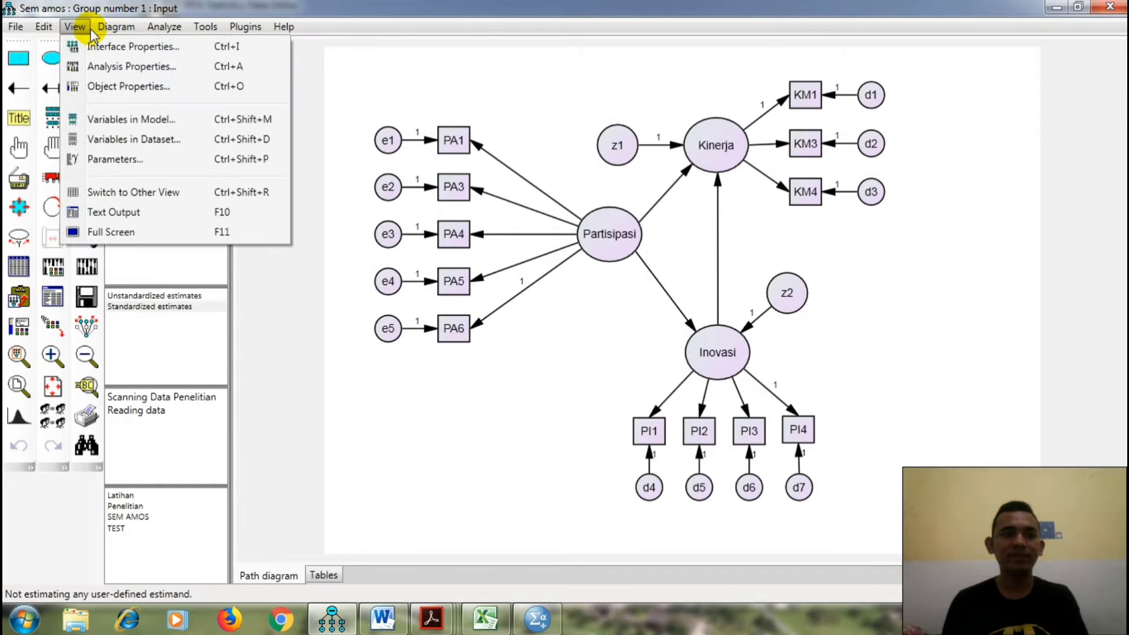
left_click(112, 66)
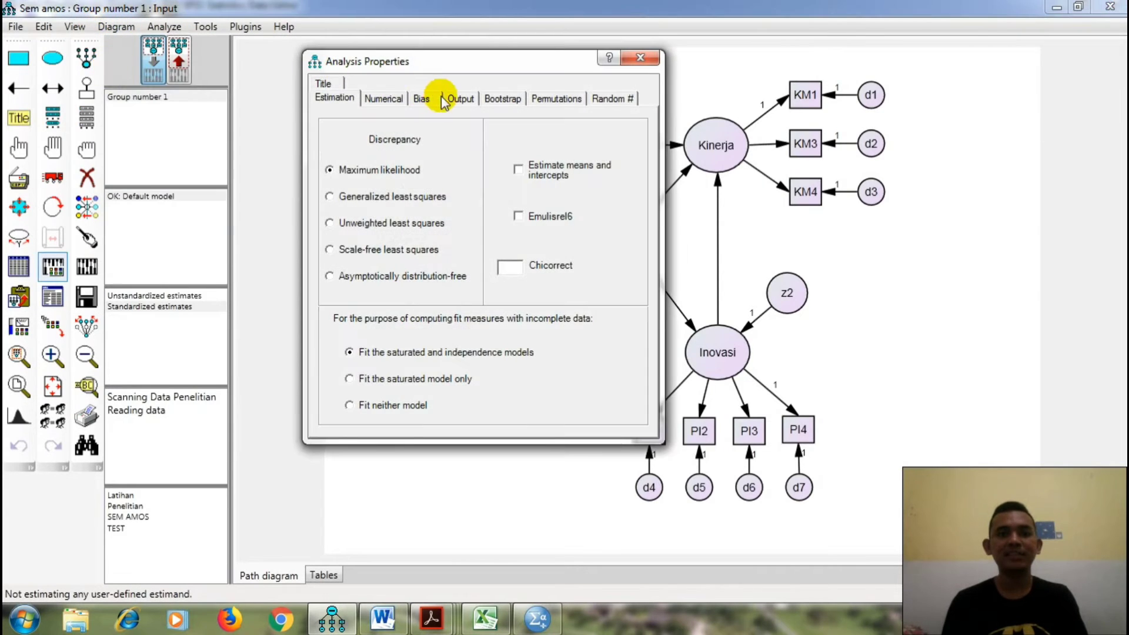
left_click(459, 97)
left_click(330, 180)
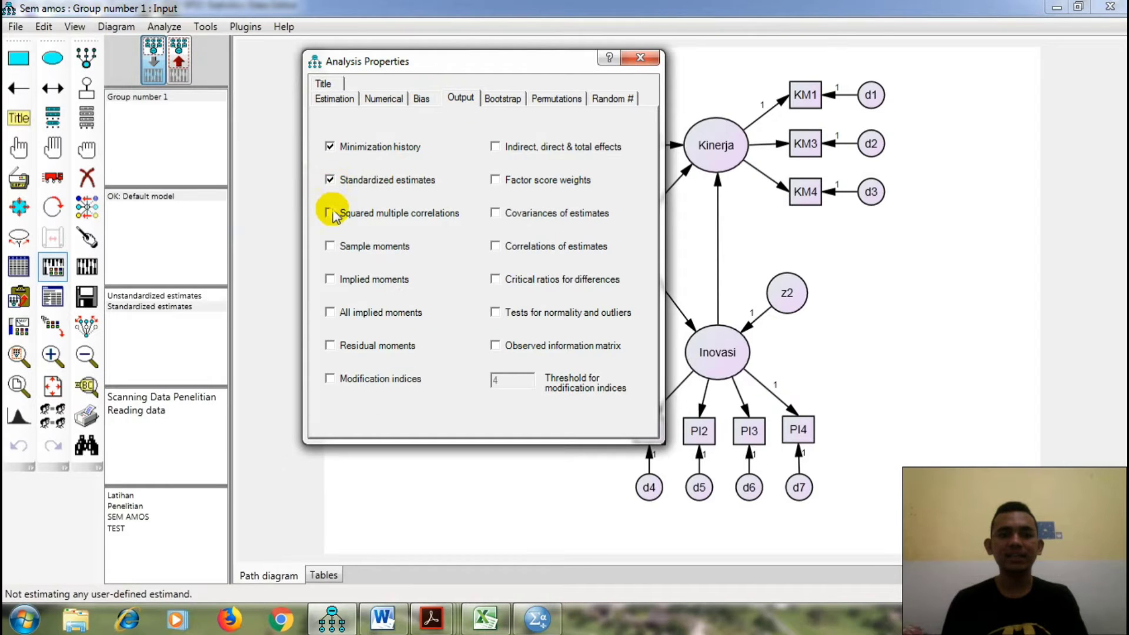
left_click(330, 214)
left_click(331, 246)
left_click(330, 279)
left_click(340, 315)
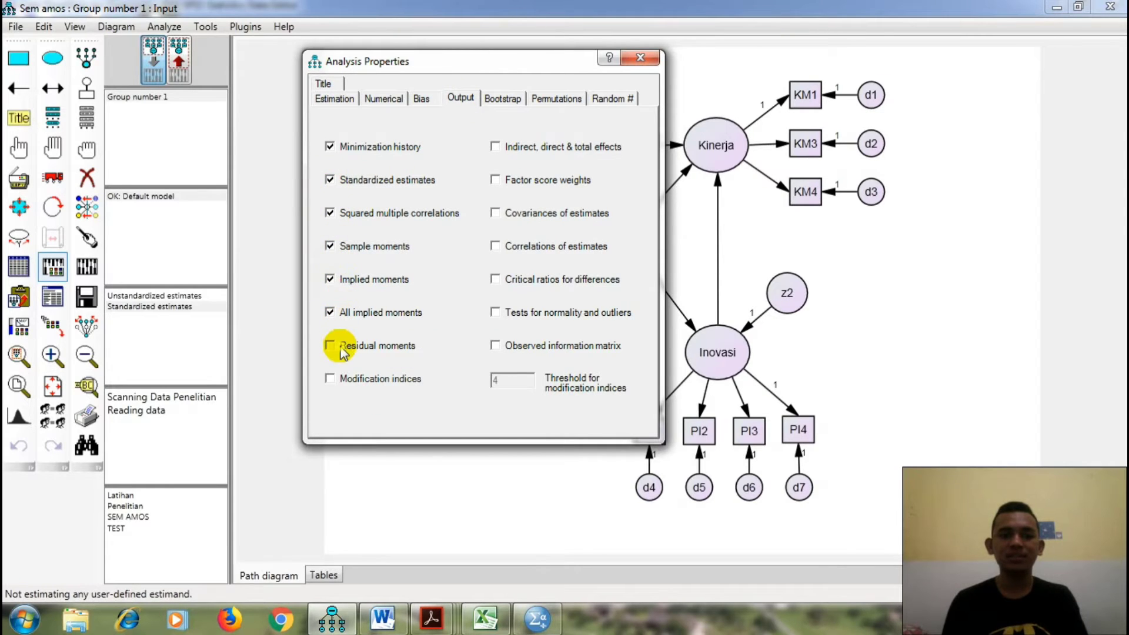
left_click(338, 347)
left_click(341, 379)
Enable the effects, factor score weights, covariances, correlations, critical ratios for differences, normality and outlier tests, and observed information matrix as analysis outputs
left_click(506, 148)
left_click(496, 180)
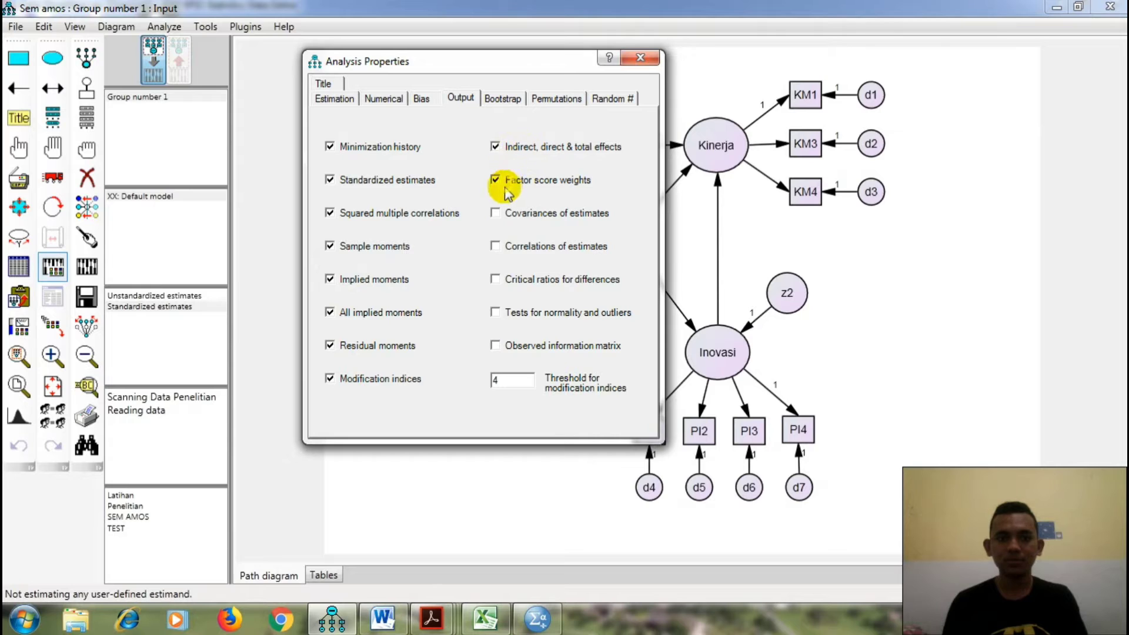
left_click(495, 213)
left_click(496, 246)
left_click(495, 279)
left_click(496, 313)
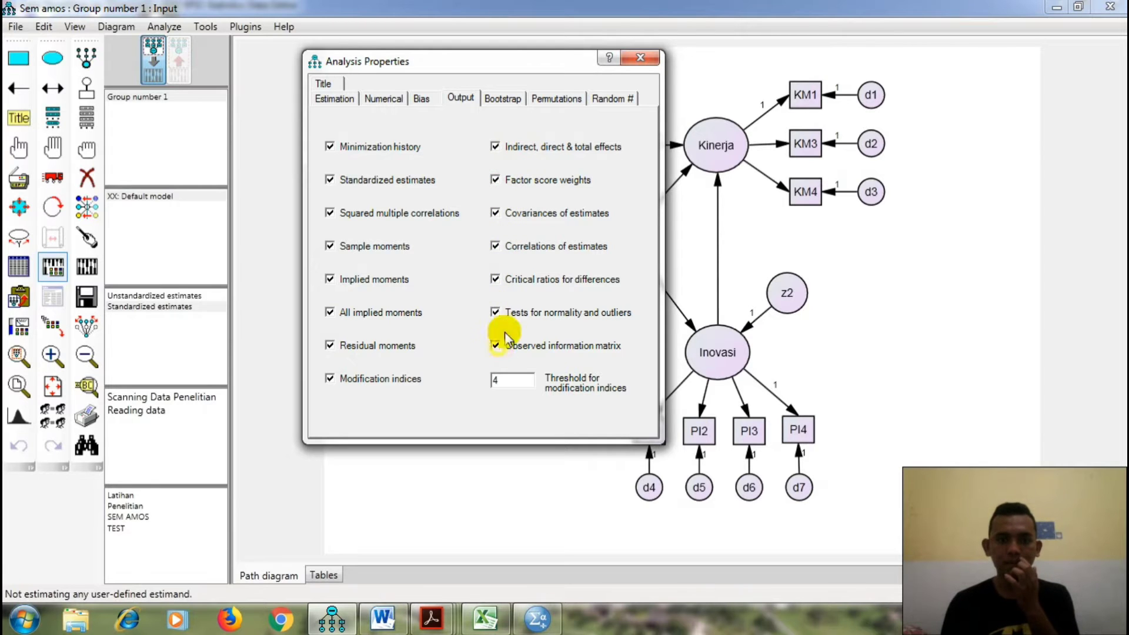
left_click(495, 346)
left_click(640, 59)
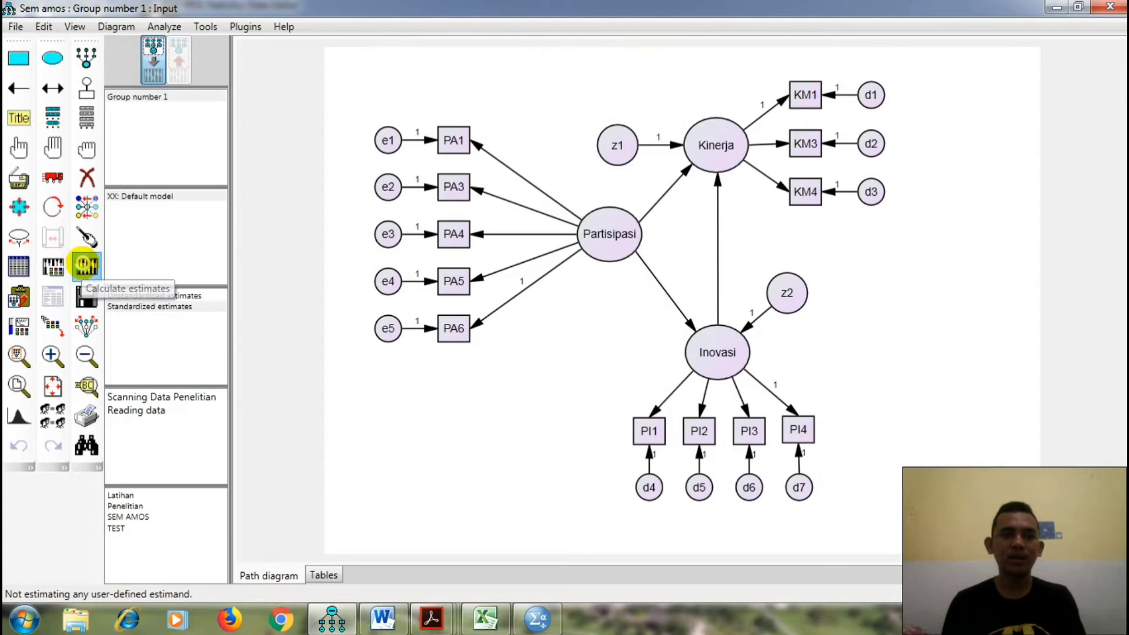
Recalculate the model estimates and show the output path diagram with standardized estimates
left_click(84, 267)
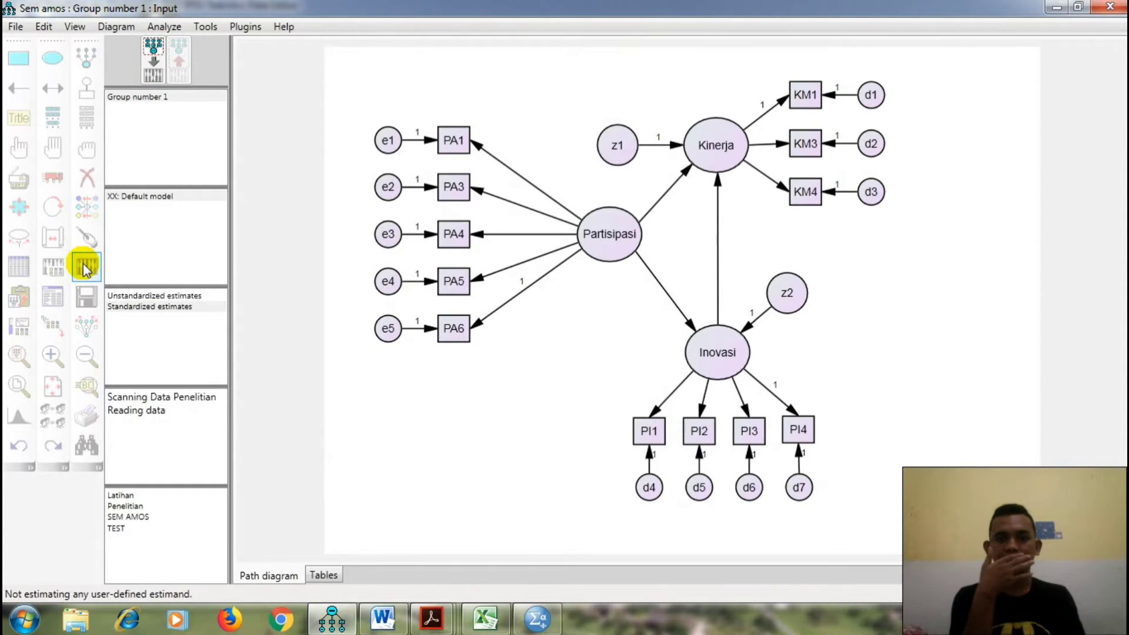
left_click(150, 306)
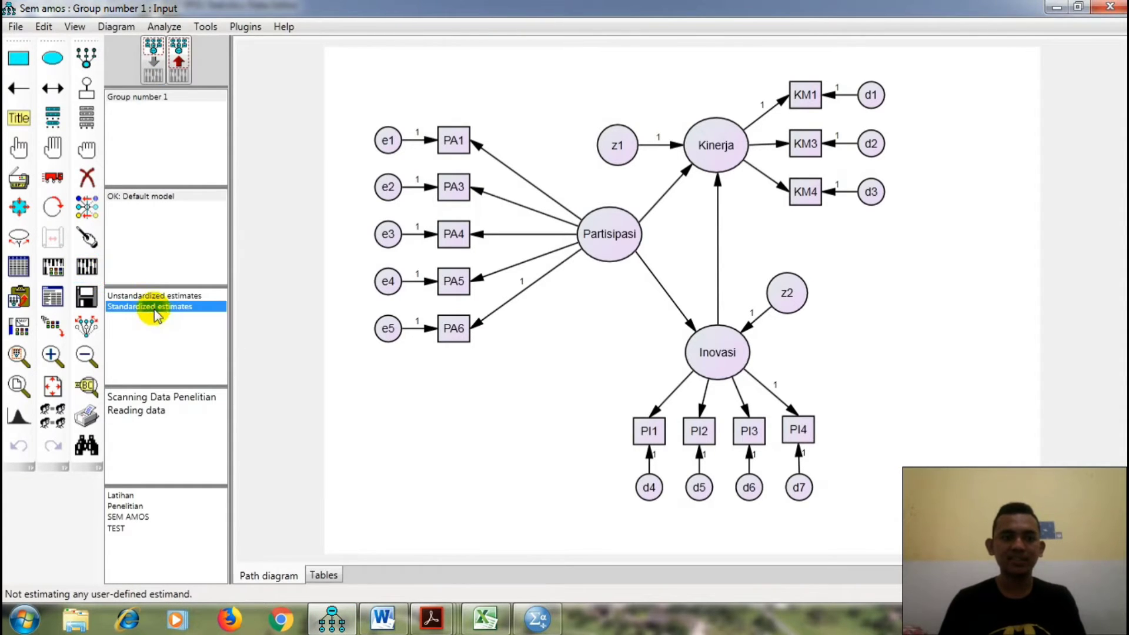
left_click(178, 69)
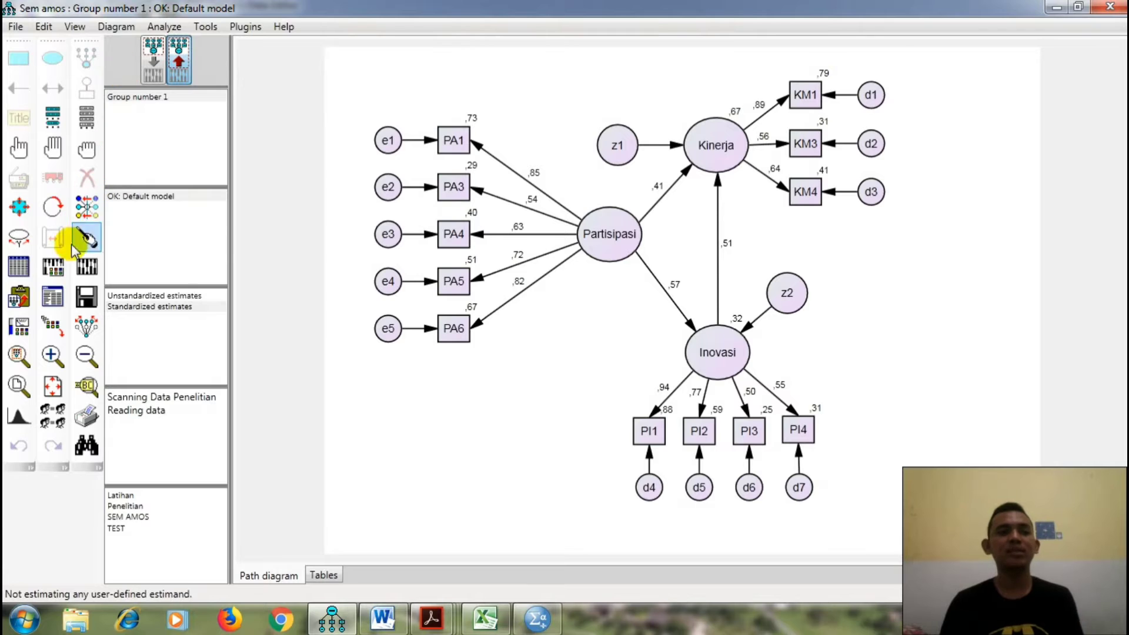
Open the text output and examine the regression weights and standardized regression weights under Estimates
left_click(48, 296)
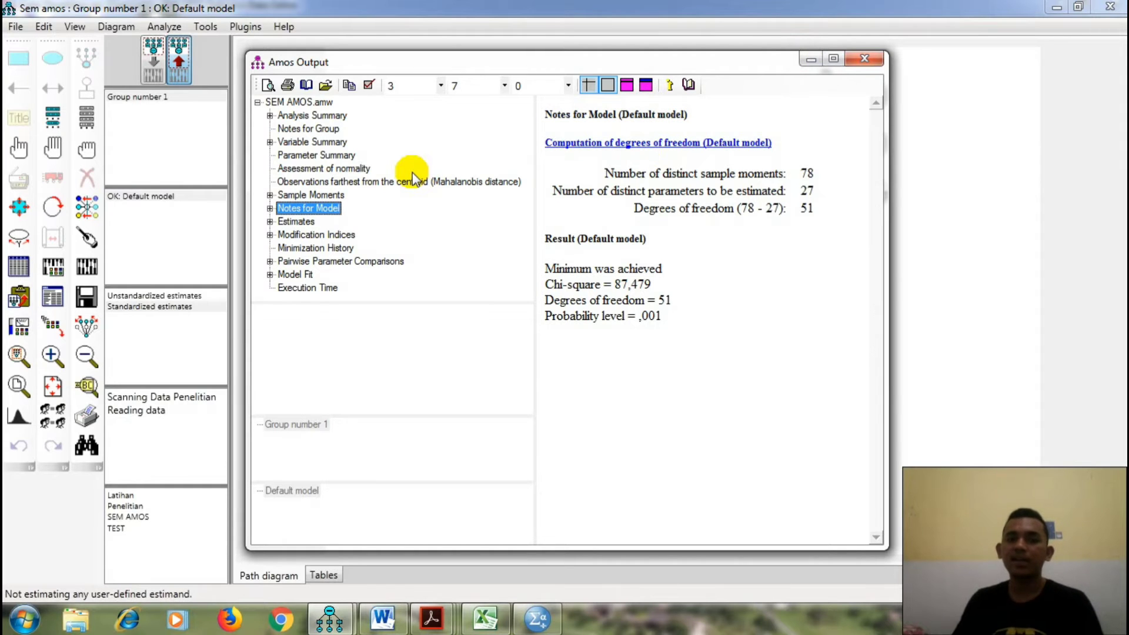
left_click(310, 222)
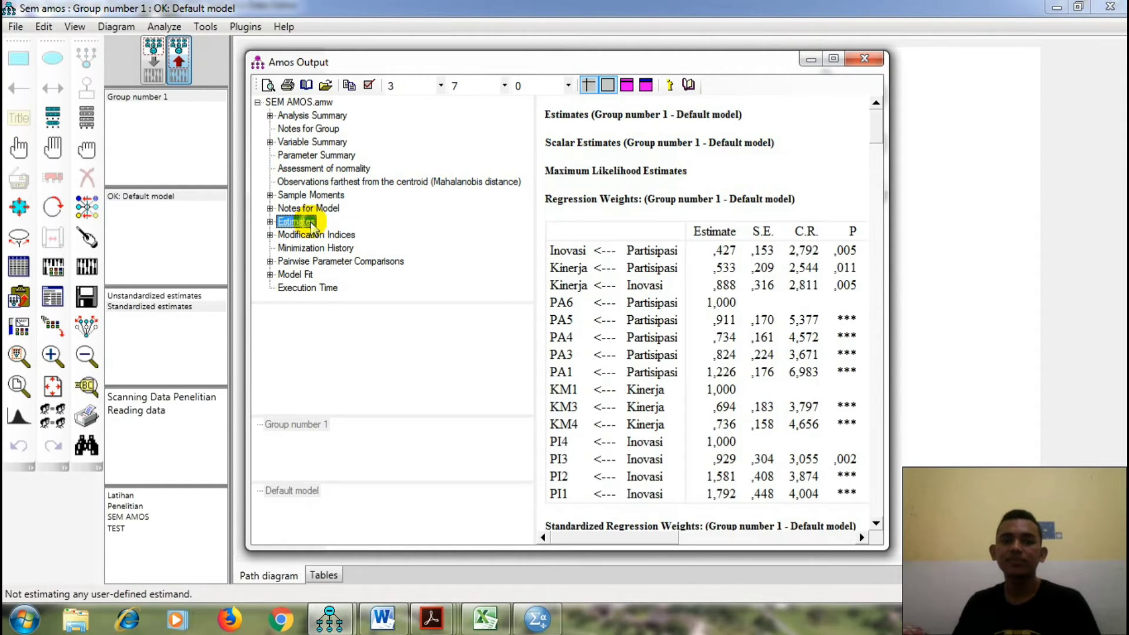
left_click(876, 524)
left_click(876, 524)
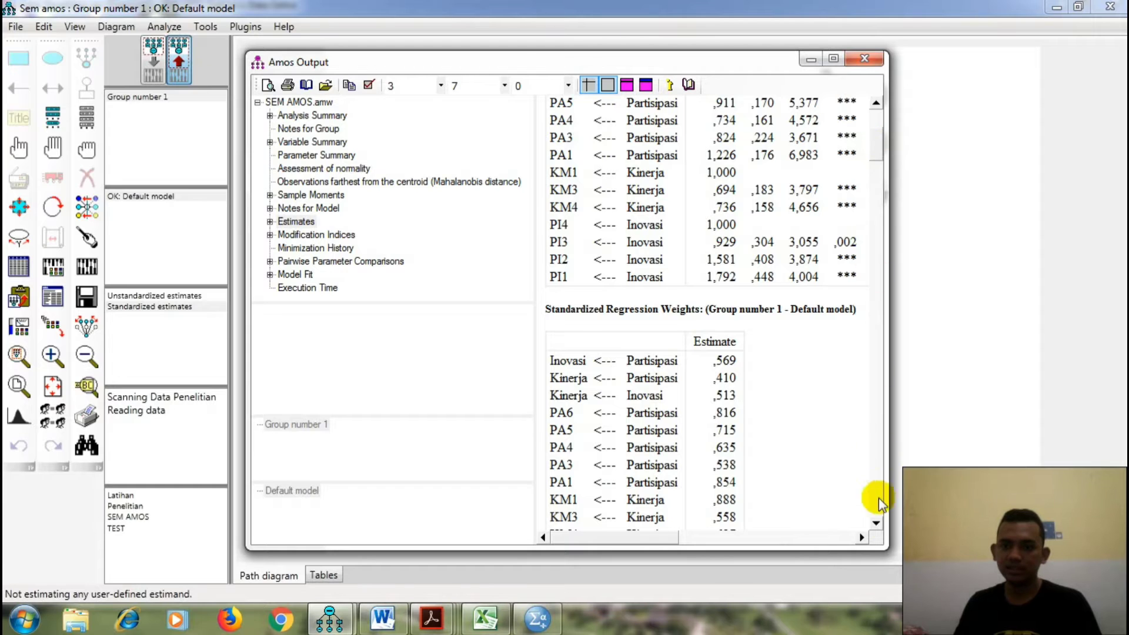
left_click(876, 524)
left_click(876, 523)
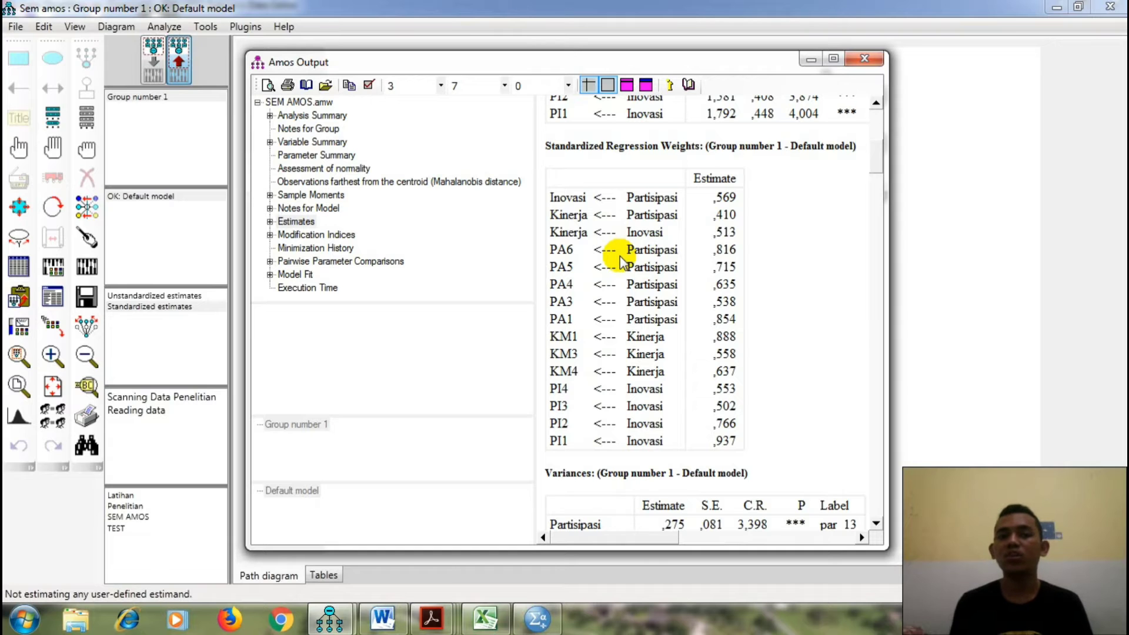
Switch to the Word document UJI SEM AMOS, review its factor loading validity criterion, and return to the Amos output
left_click(400, 621)
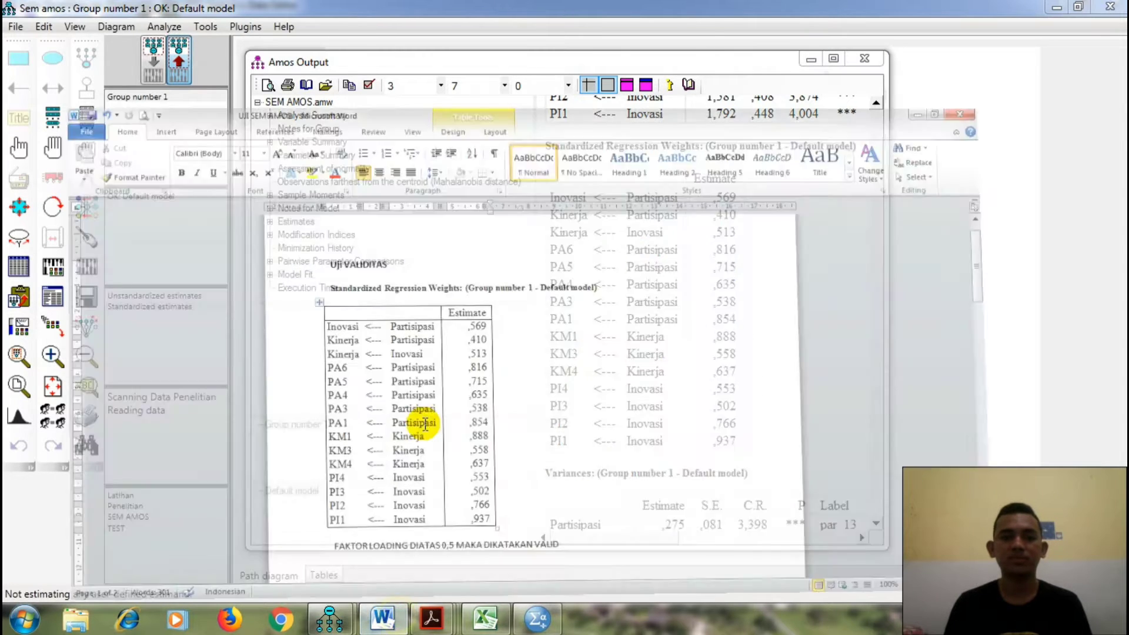
scroll(361, 379, "down", 1)
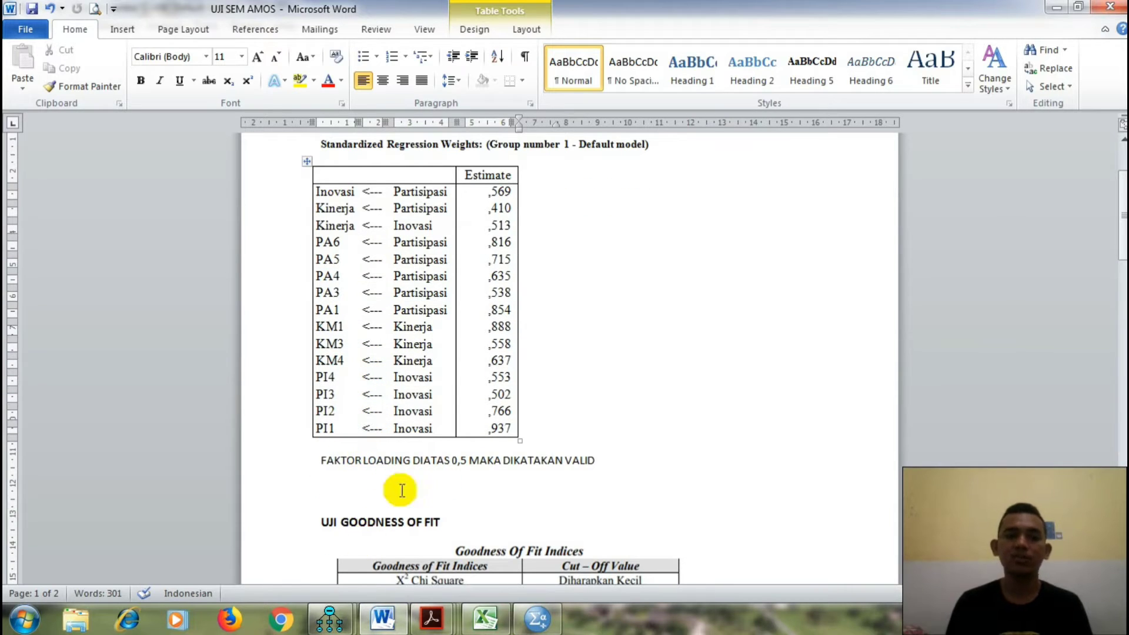
left_click(520, 293)
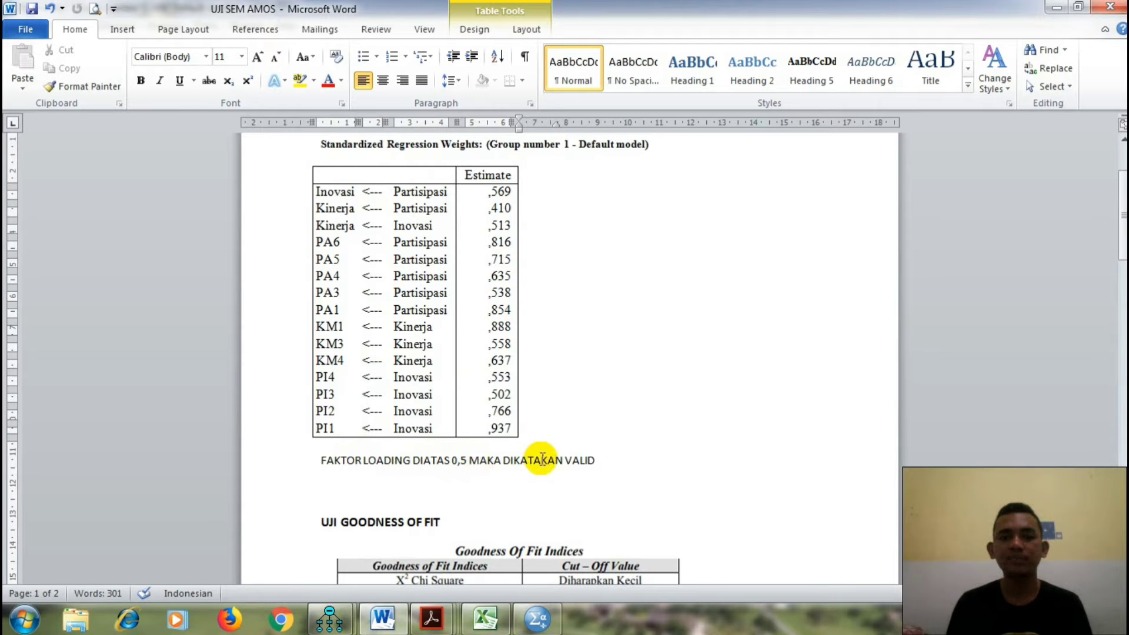
left_click(381, 618)
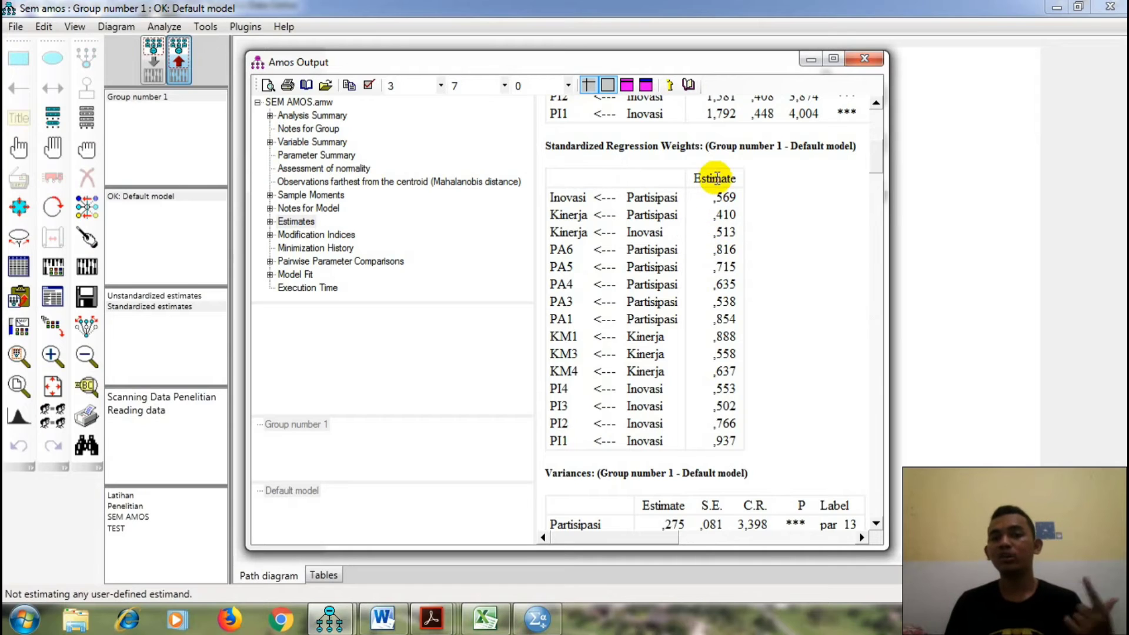
Switch to the Excel workbook RUMUS RELIABILITAS and compare its loadings with the standardized regression weights in Amos Output
left_click(810, 61)
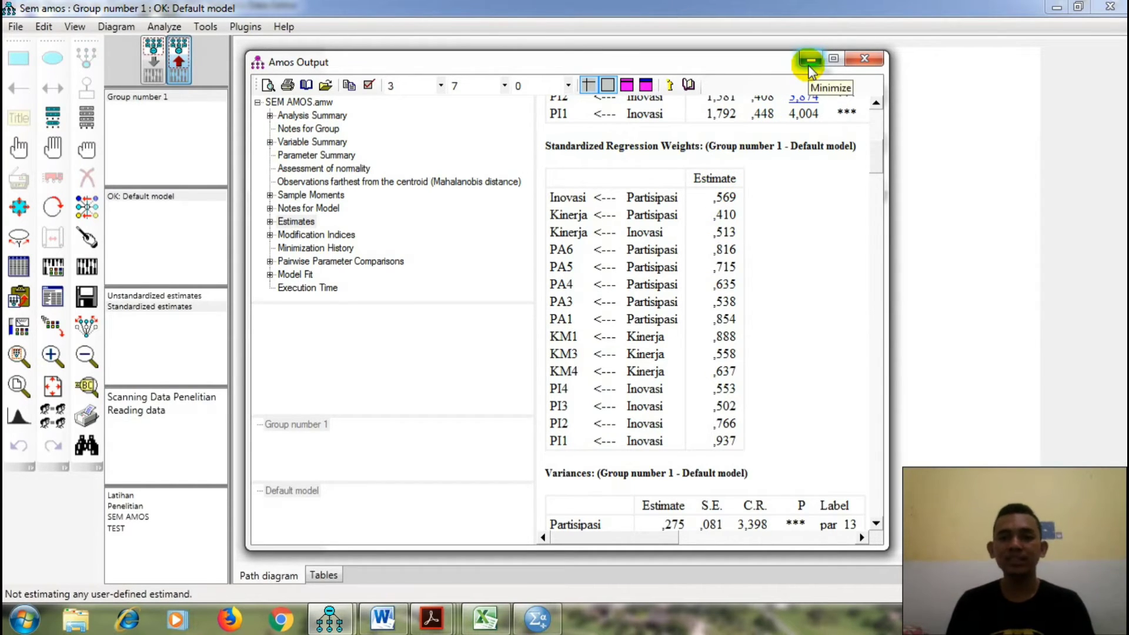
left_click(810, 61)
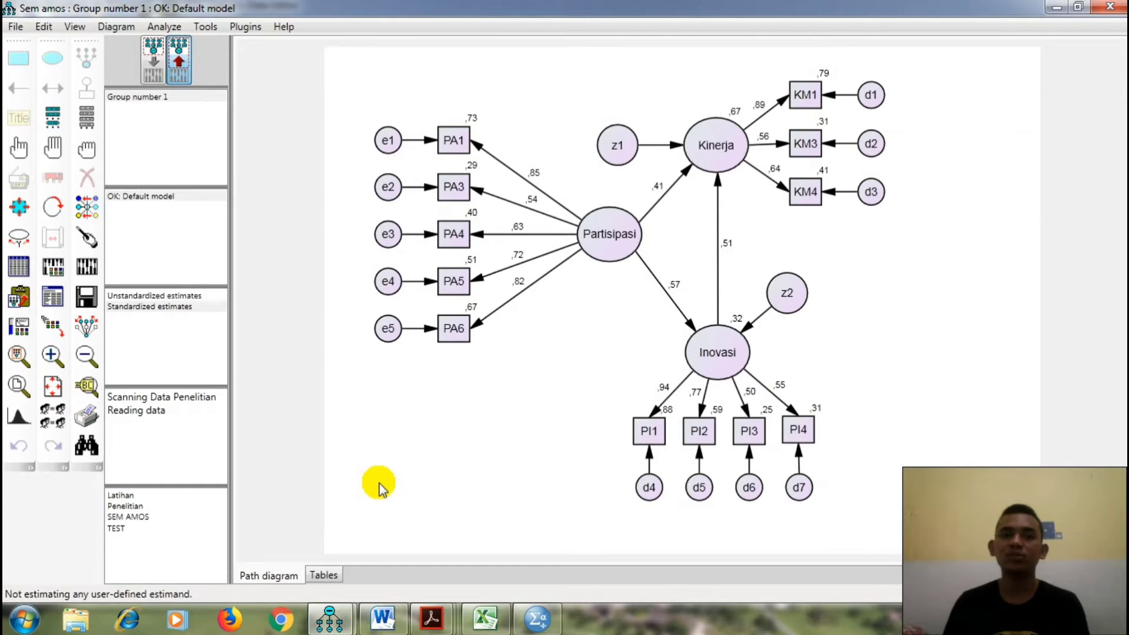
left_click(481, 612)
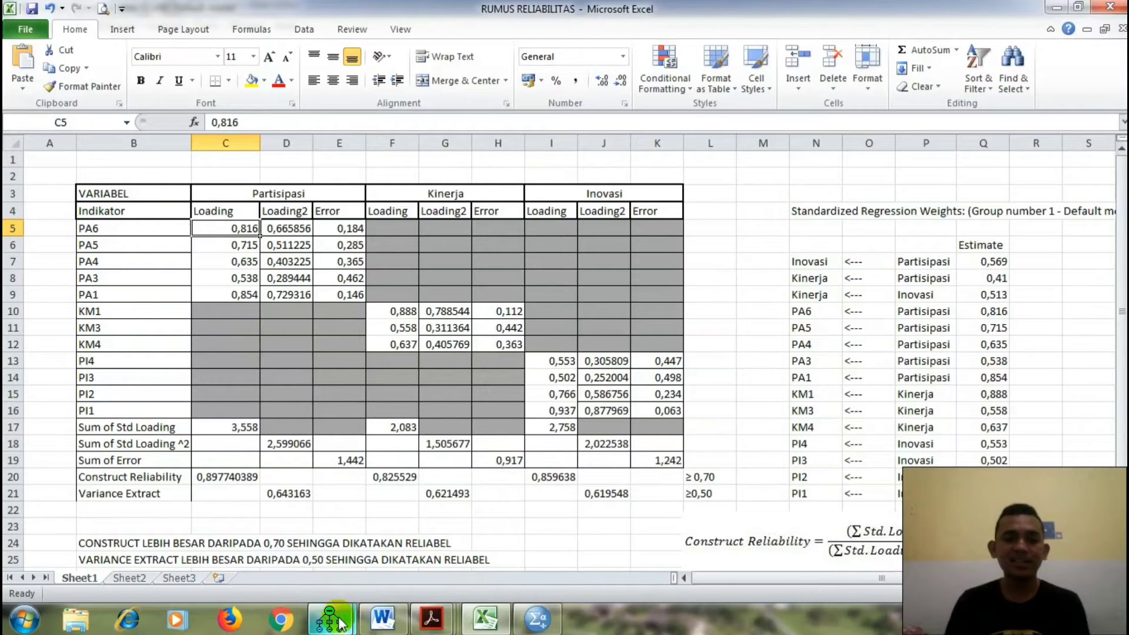
mouse_move(330, 615)
left_click(388, 585)
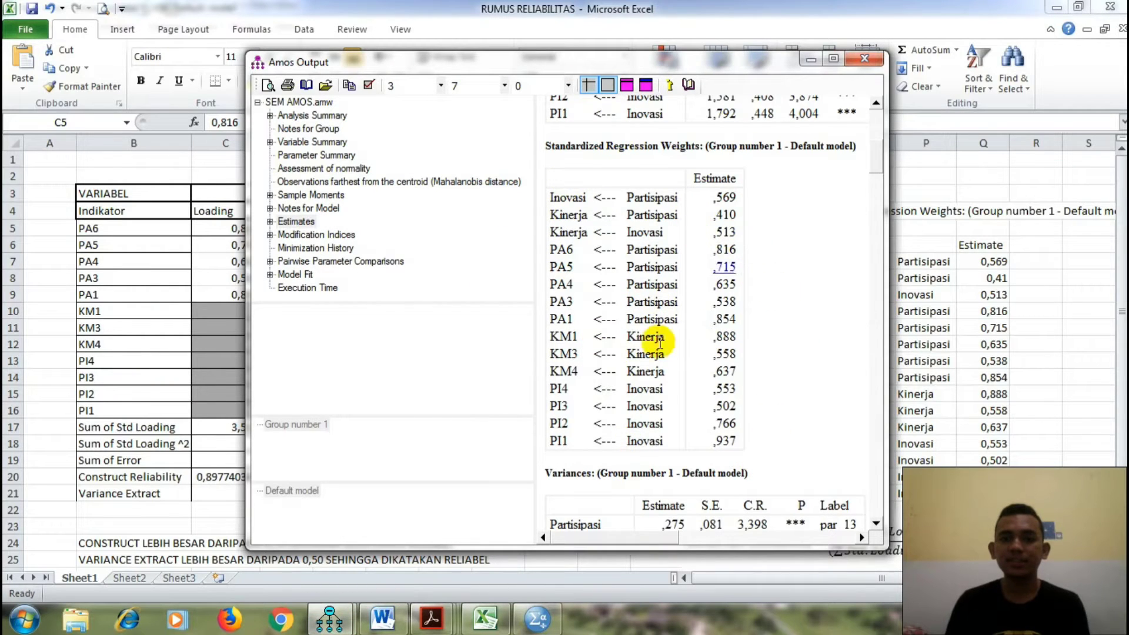
left_click(809, 61)
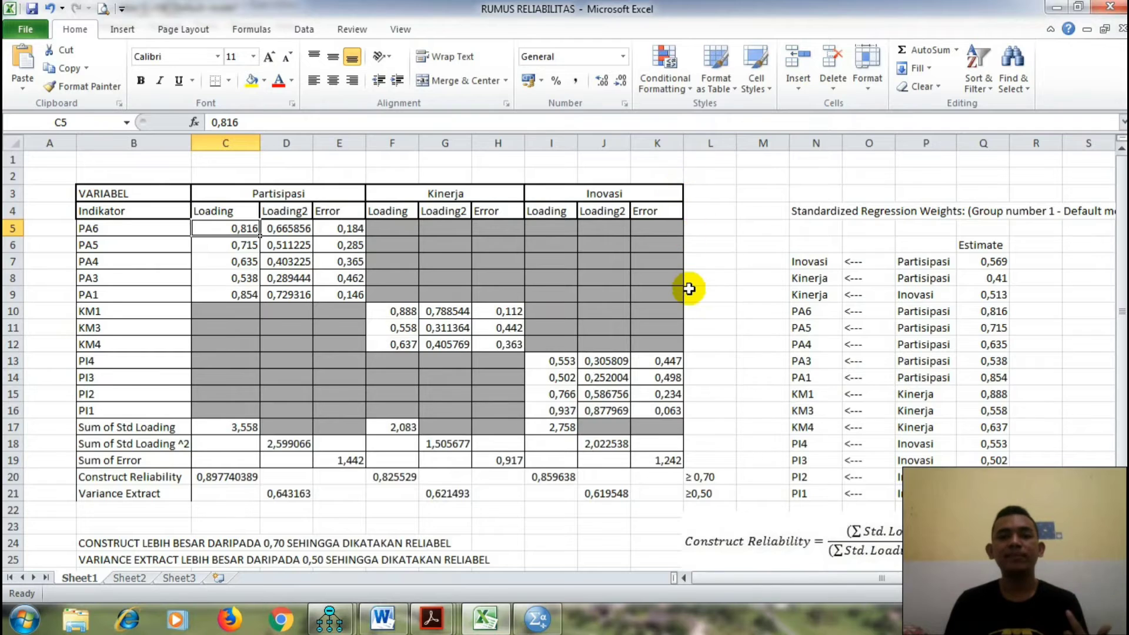
Review the reliability table on Sheet1 together with the Construct Reliability and Variance Extracted formulas and their cut-off values
scroll(689, 288, "down", 2)
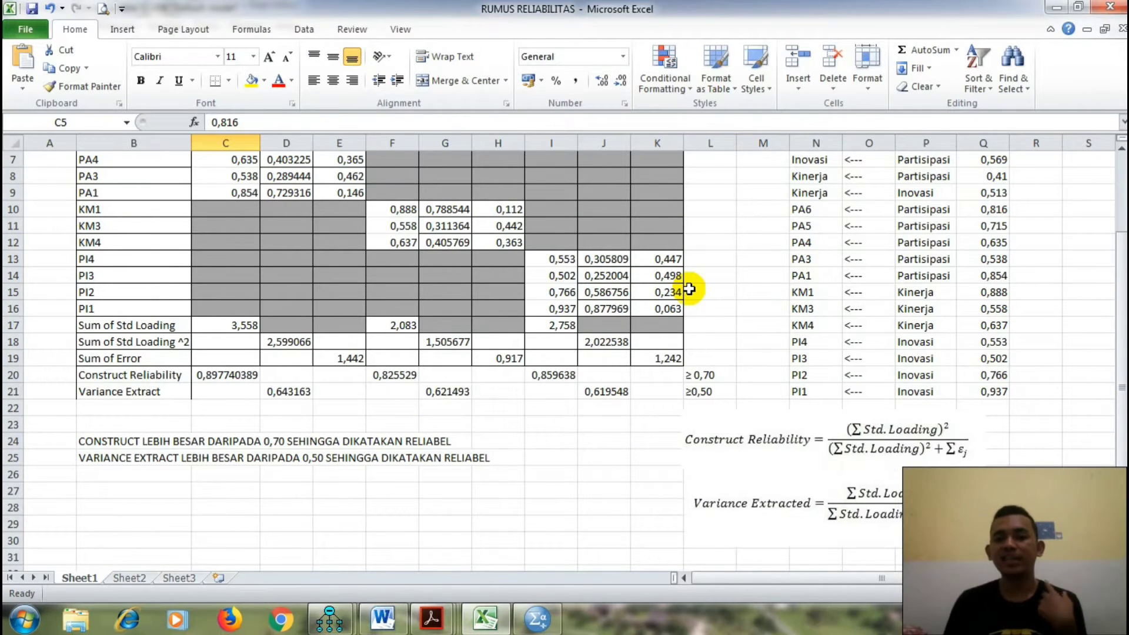
scroll(534, 383, "up", 2)
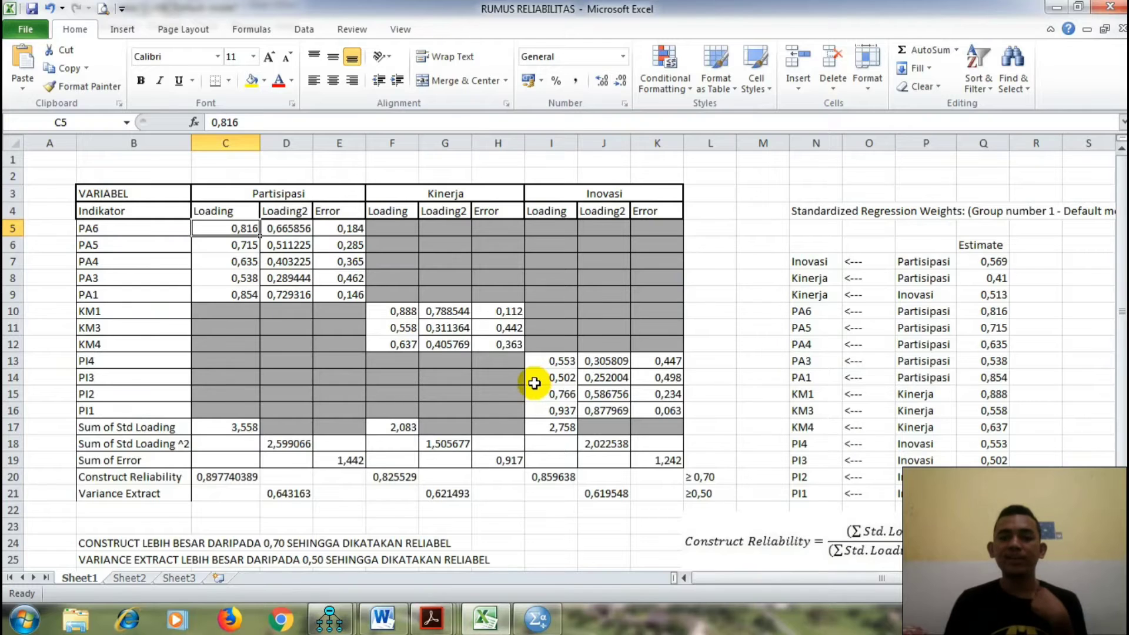
scroll(534, 382, "down", 1)
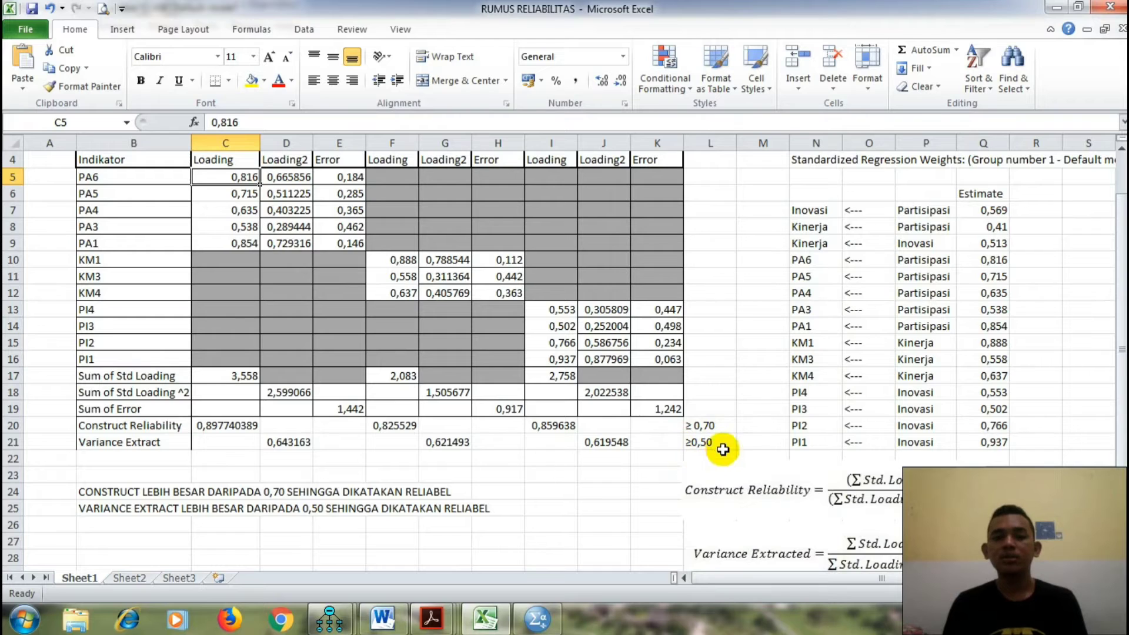
scroll(432, 418, "up", 1)
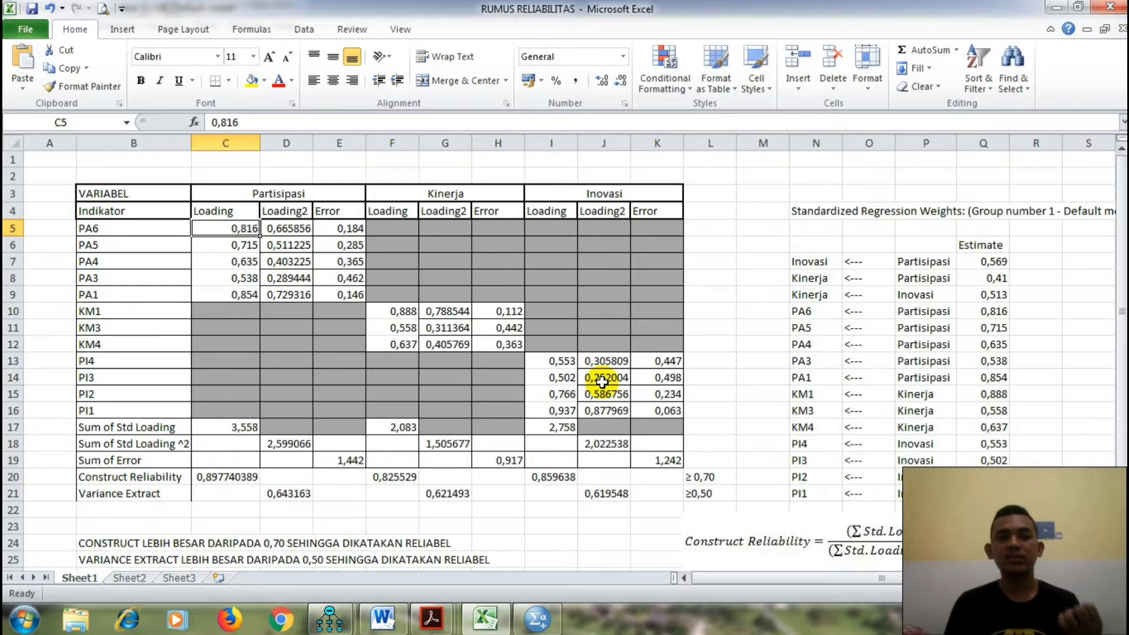
scroll(601, 382, "down", 1)
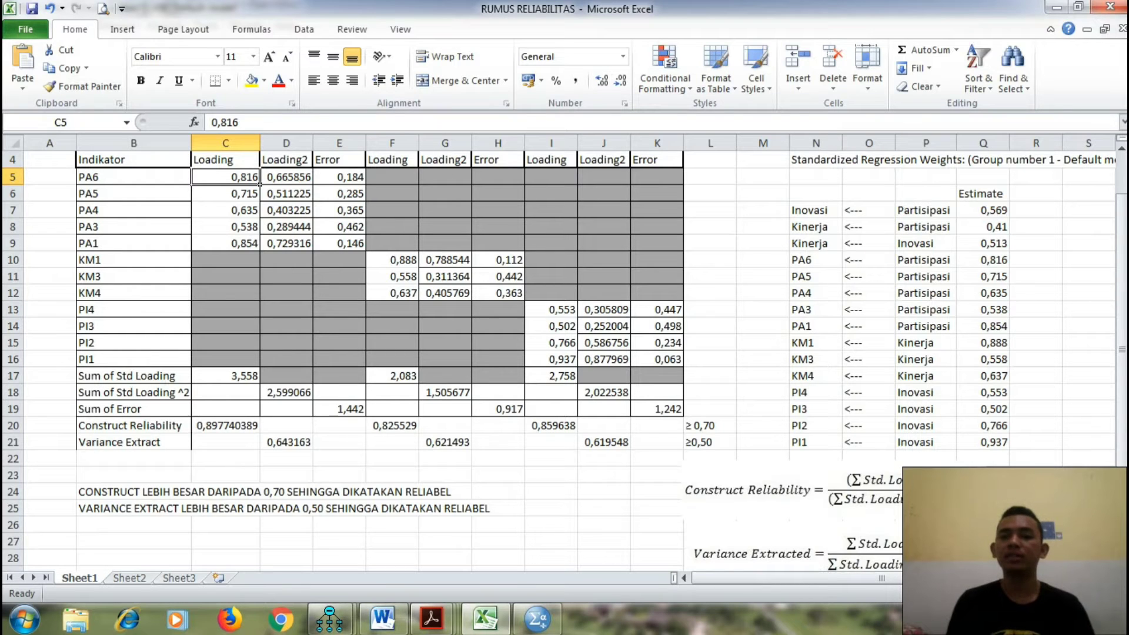
scroll(340, 247, "up", 1)
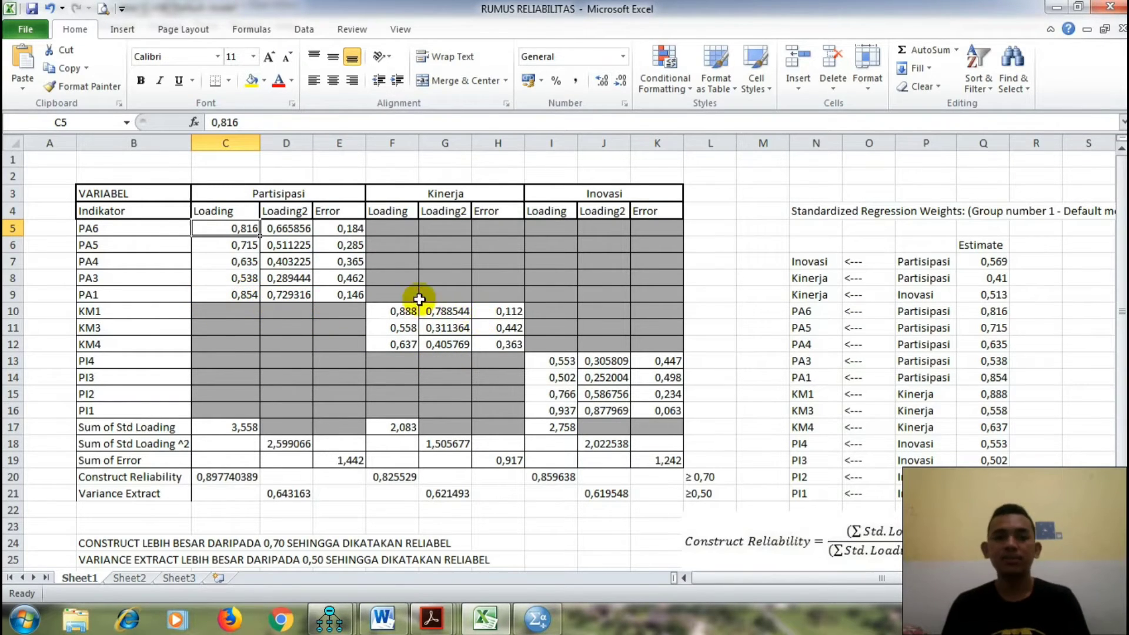
Inspect the Partisipasi formulas for the loading sum, squared loading, sum of squared loadings and error in the reliability table
left_click(218, 431)
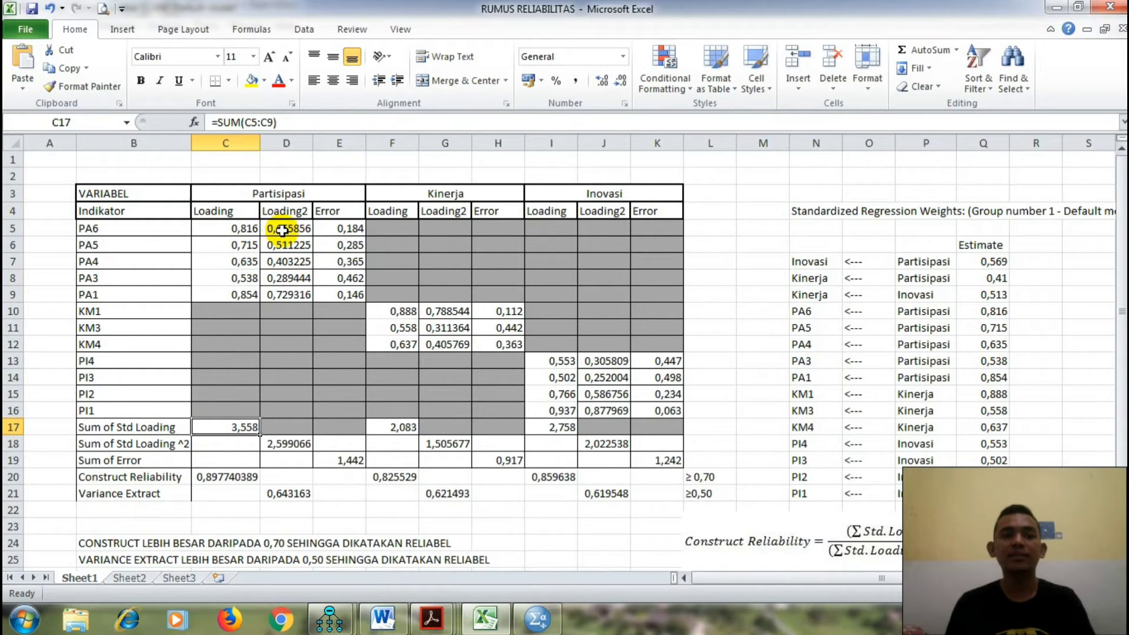
left_click(282, 231)
left_click(242, 230)
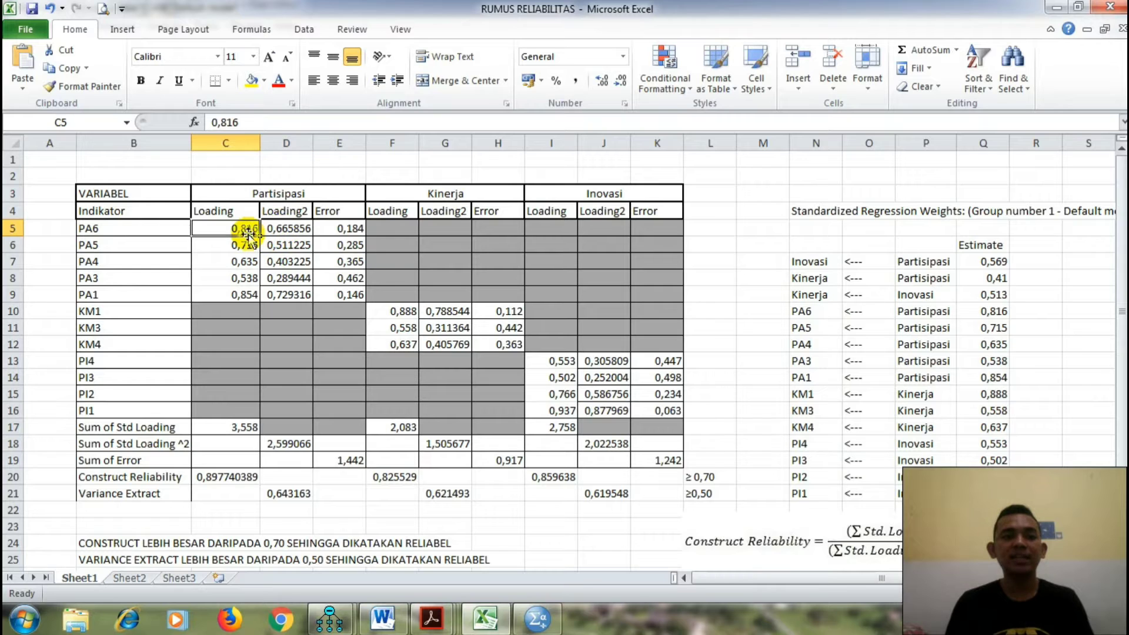
left_click(285, 232)
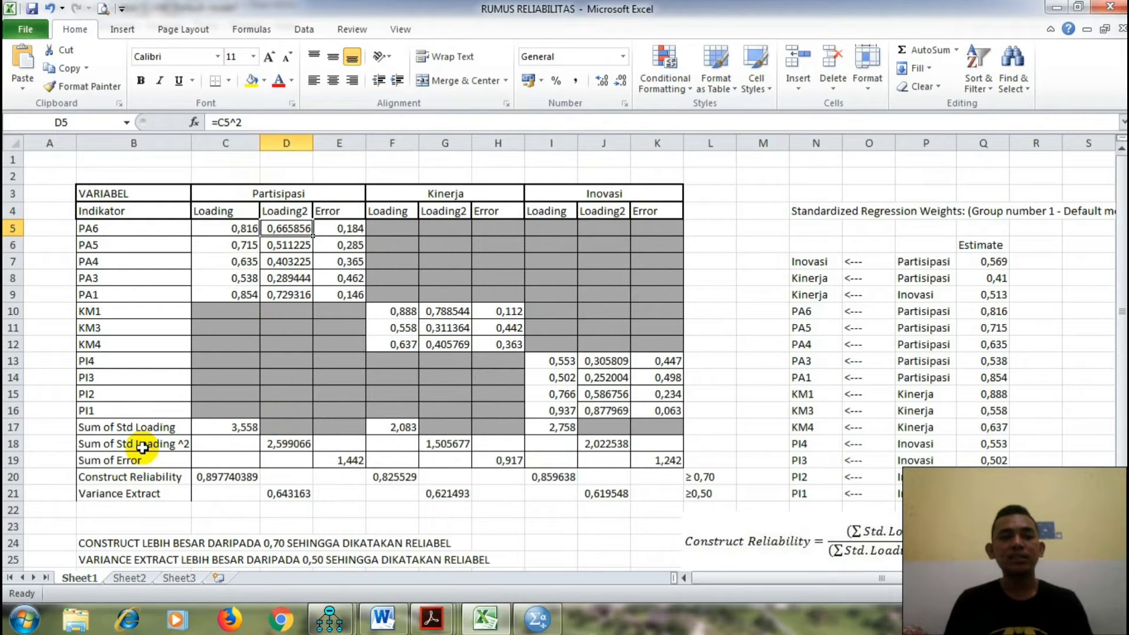
left_click(277, 446)
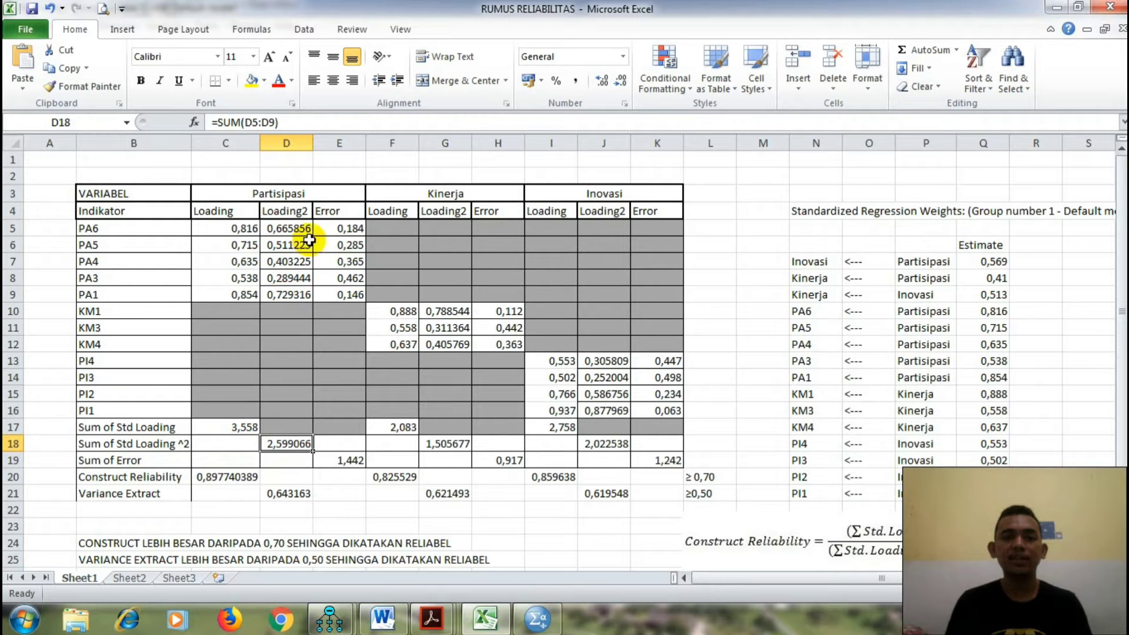
left_click(334, 231)
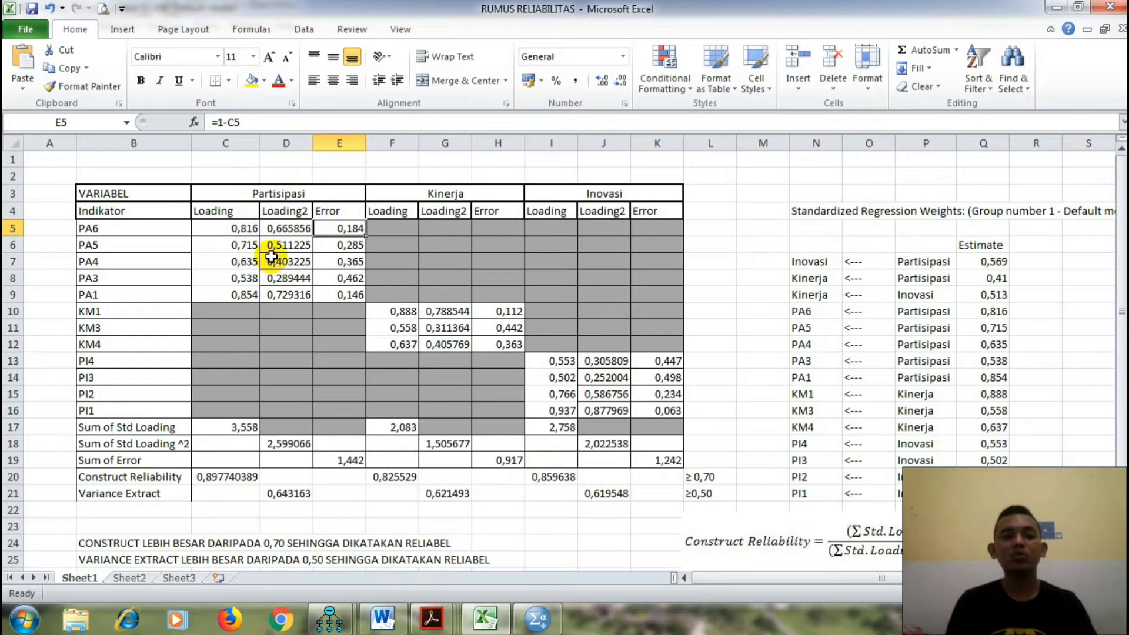
left_click(250, 233)
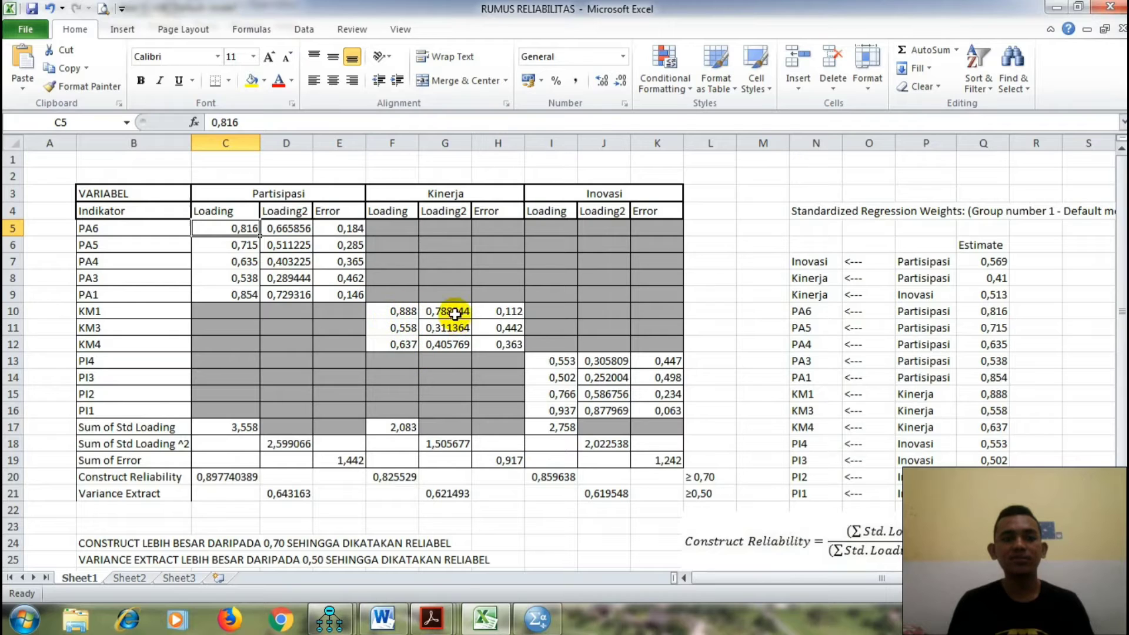
Inspect the KM1 loading and its error formula in the Kinerja columns of the reliability table
left_click(400, 311)
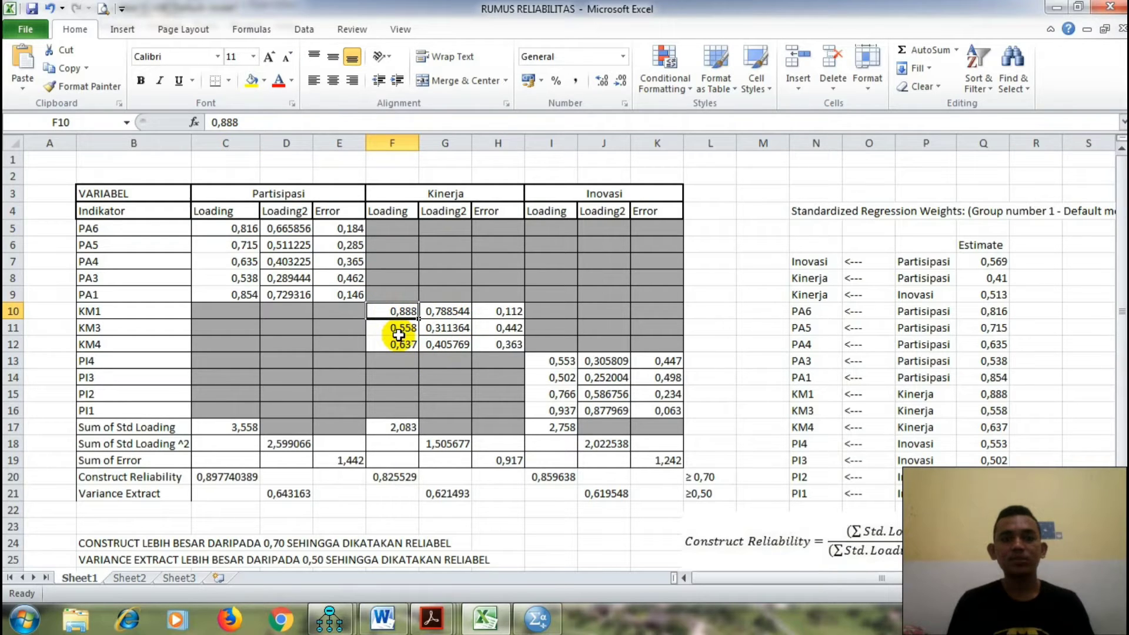
left_click(501, 312)
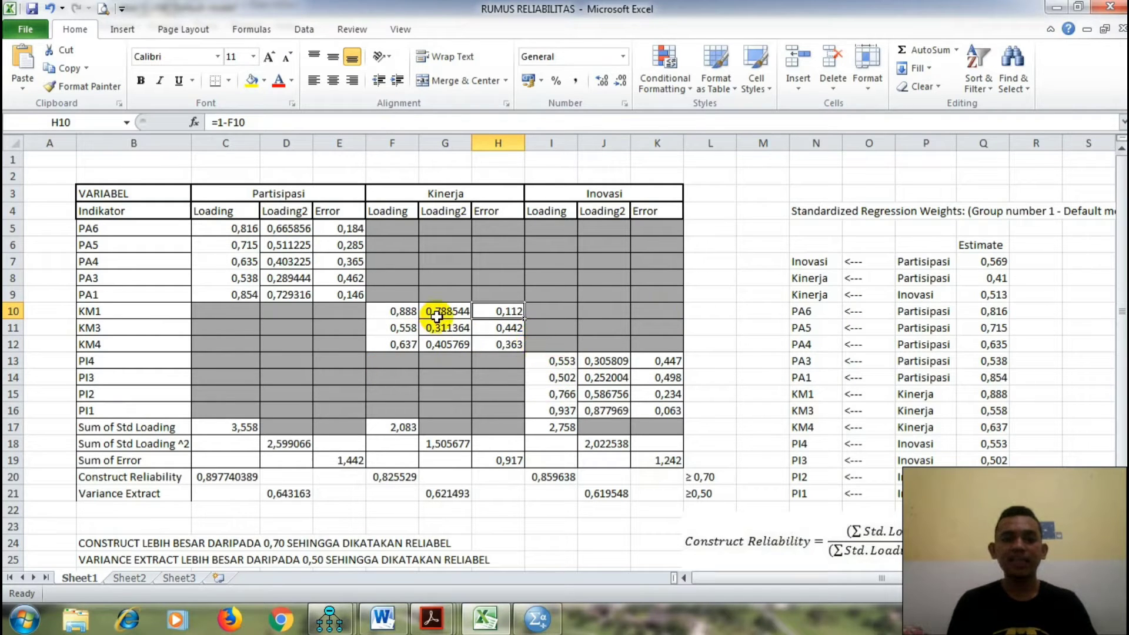
scroll(435, 311, "down", 1)
scroll(423, 318, "up", 1)
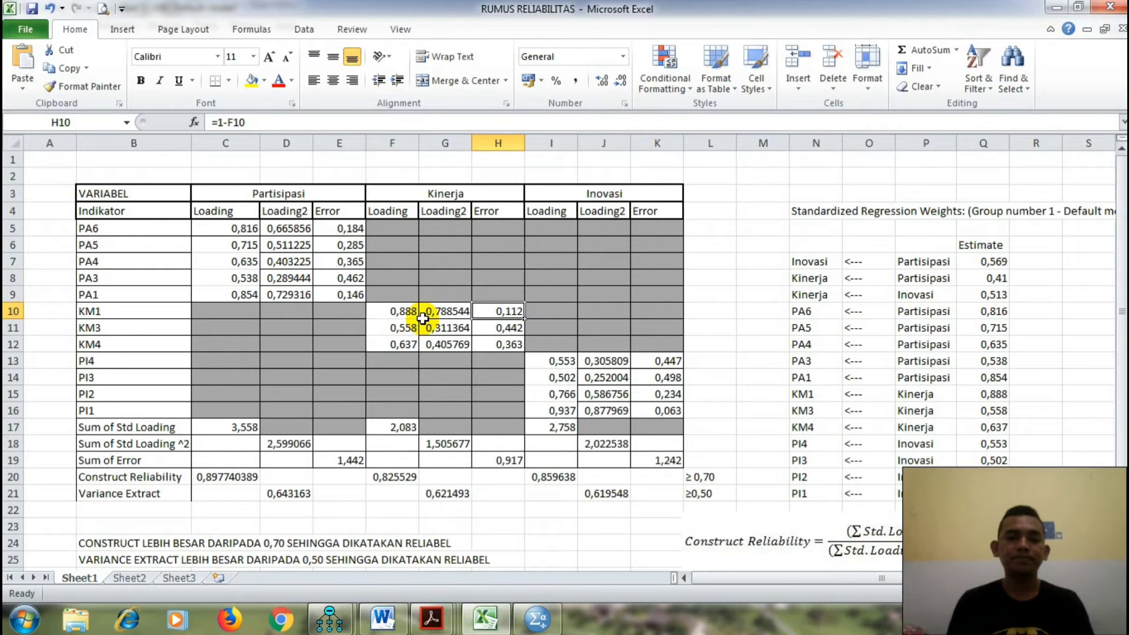
Check the Partisipasi Construct Reliability and Variance Extract cell formulas against the written formulas beside the table
left_click(169, 477)
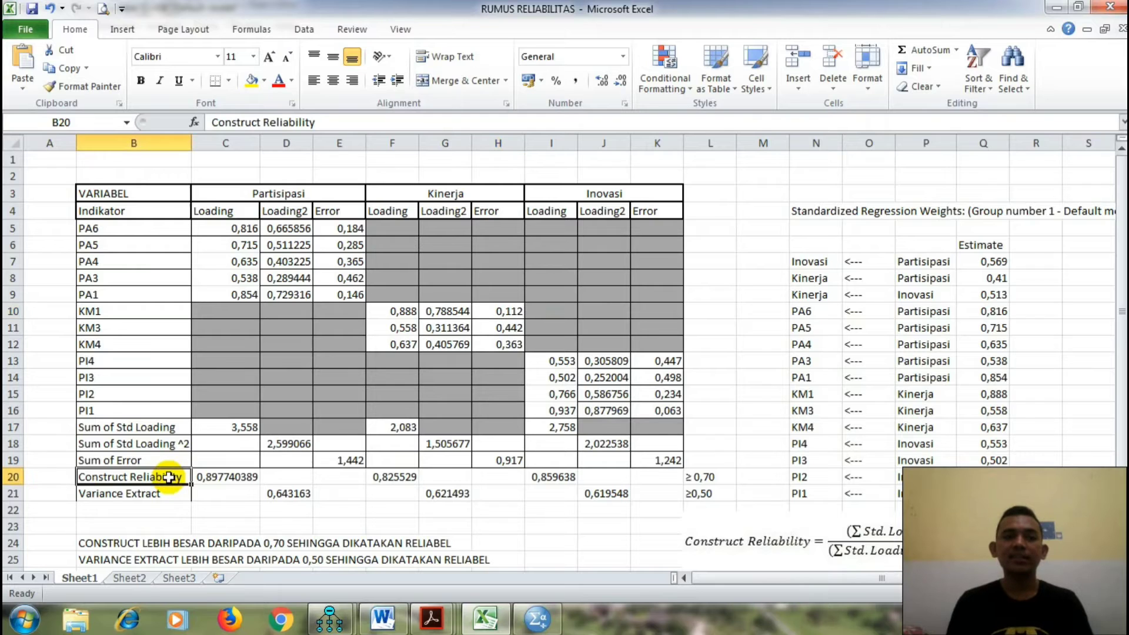
scroll(705, 526, "down", 1)
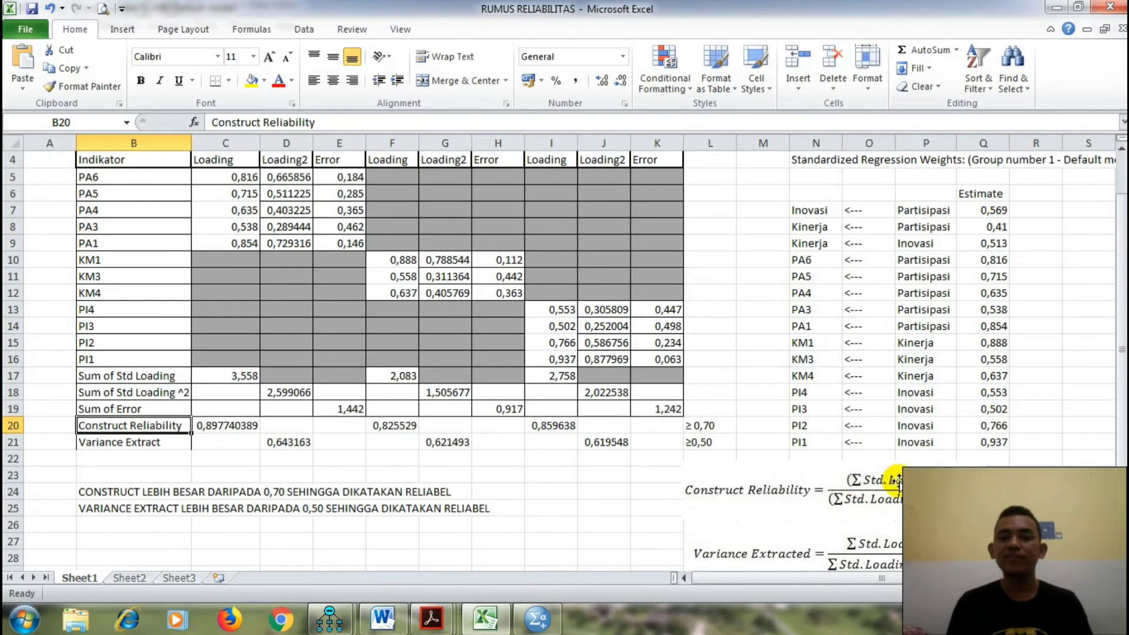
left_click(208, 431)
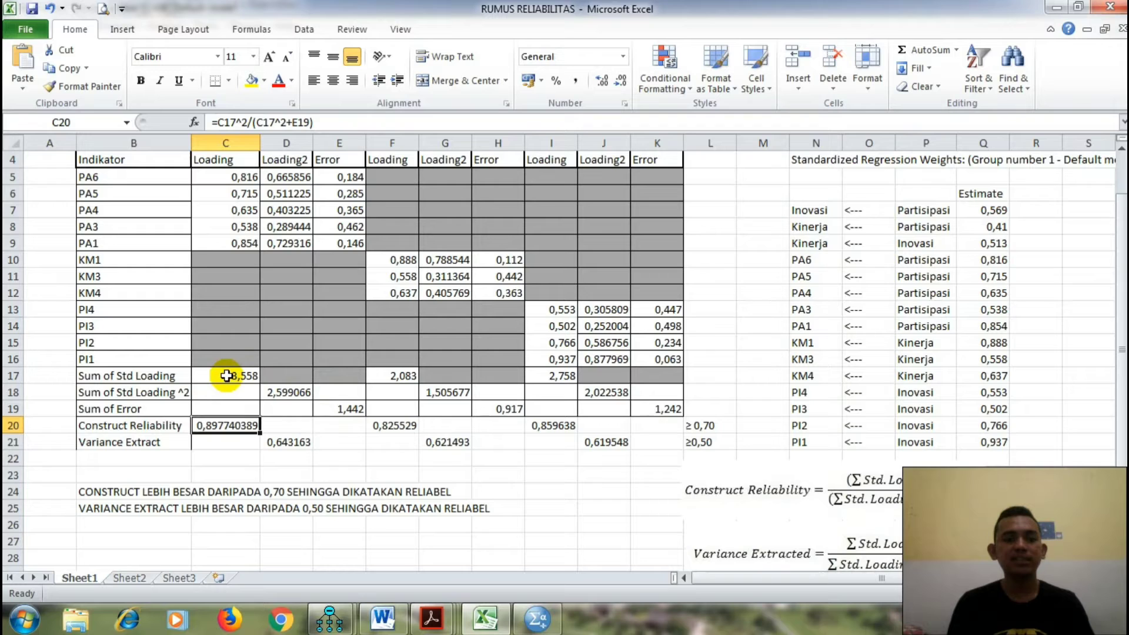
left_click(285, 448)
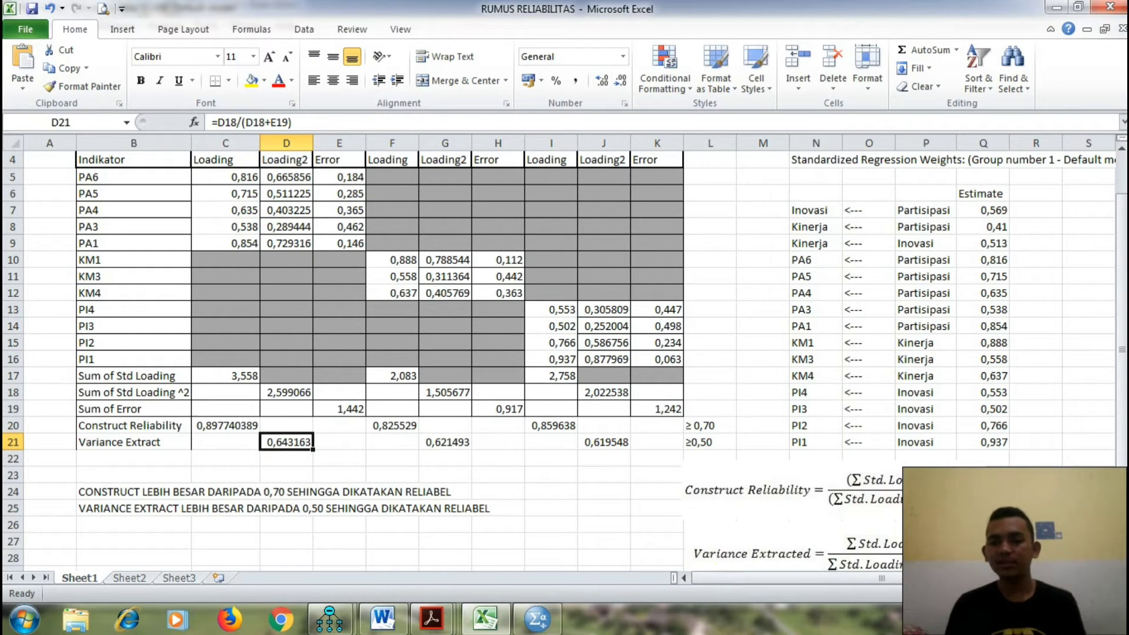
scroll(843, 505, "down", 1)
scroll(845, 506, "up", 1)
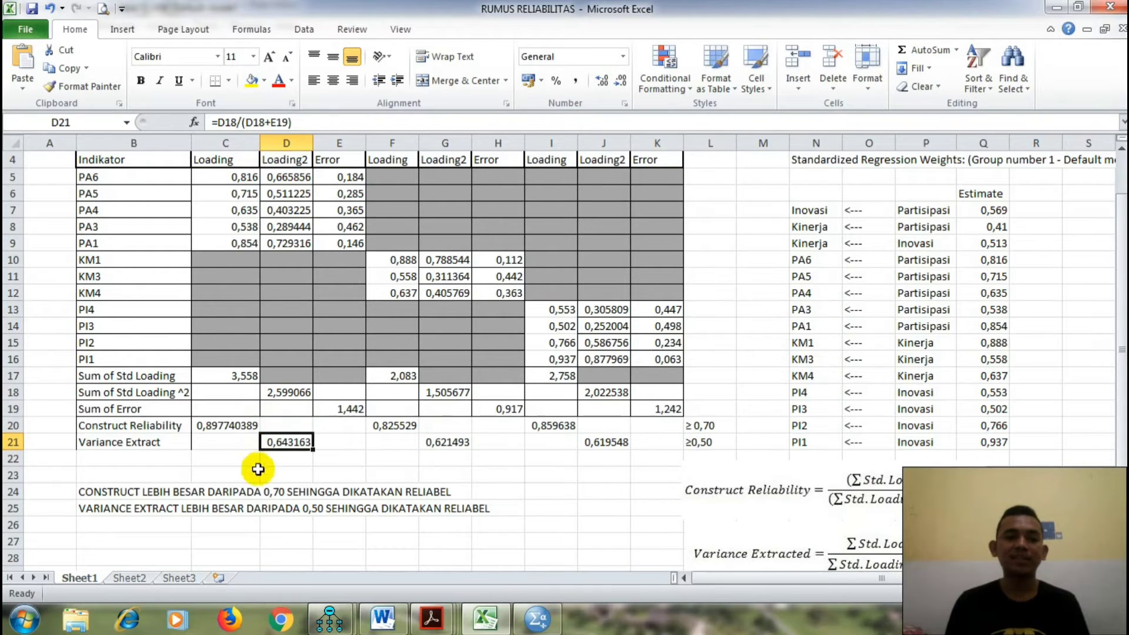
Trace the Partisipasi Variance Extract formula back to its sum of squared loadings and sum of error
left_click(286, 394)
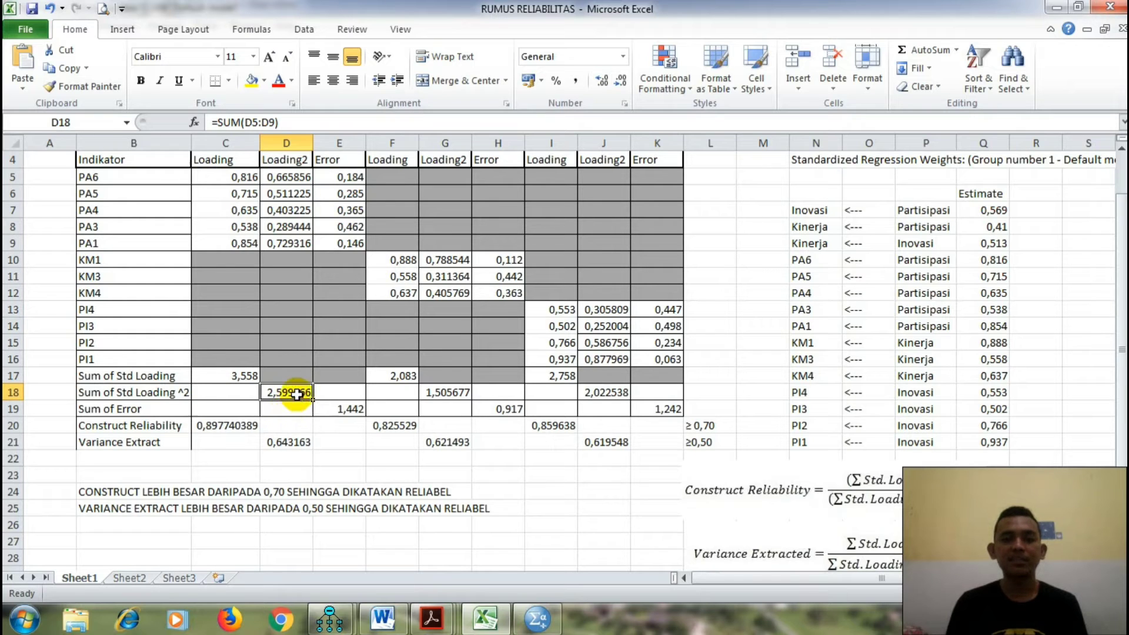
left_click(348, 409)
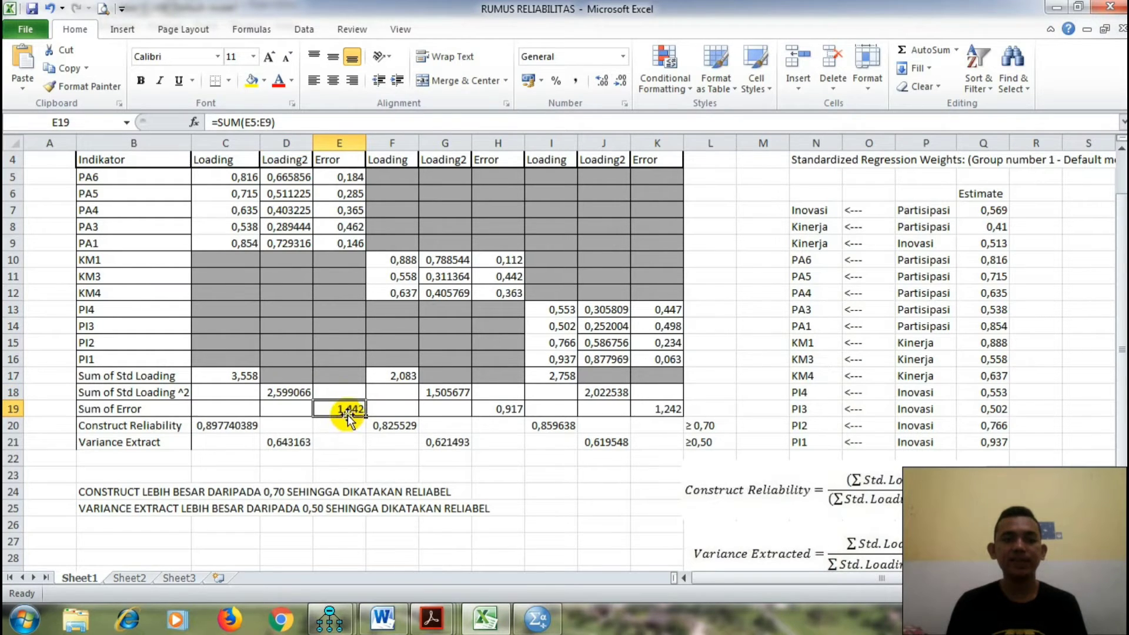
left_click(286, 454)
double_click(286, 443)
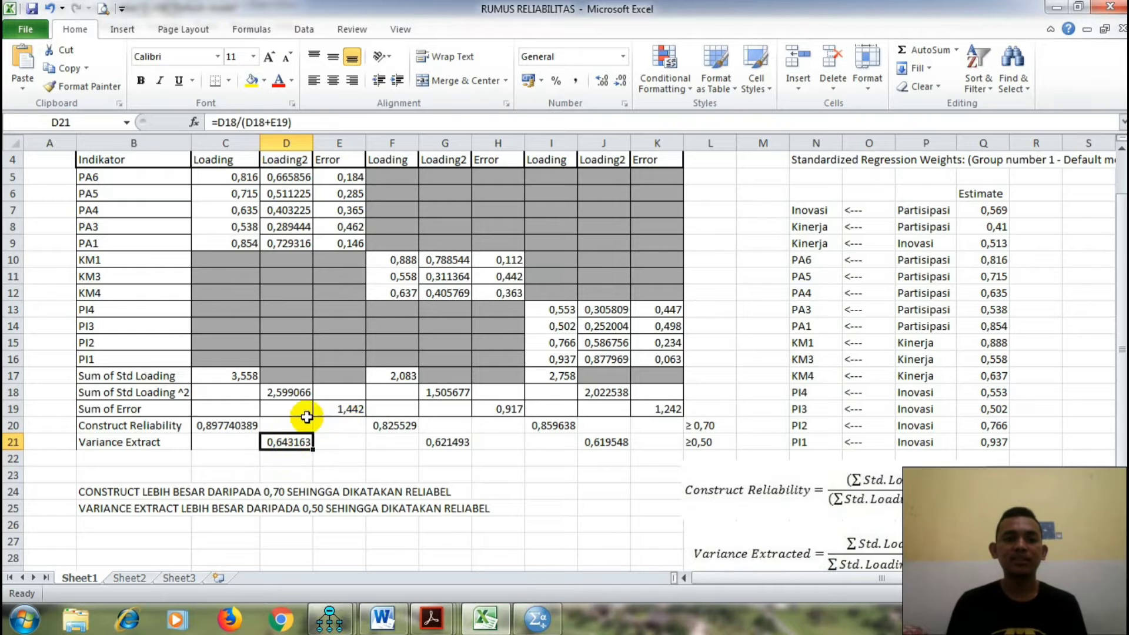
key("Escape")
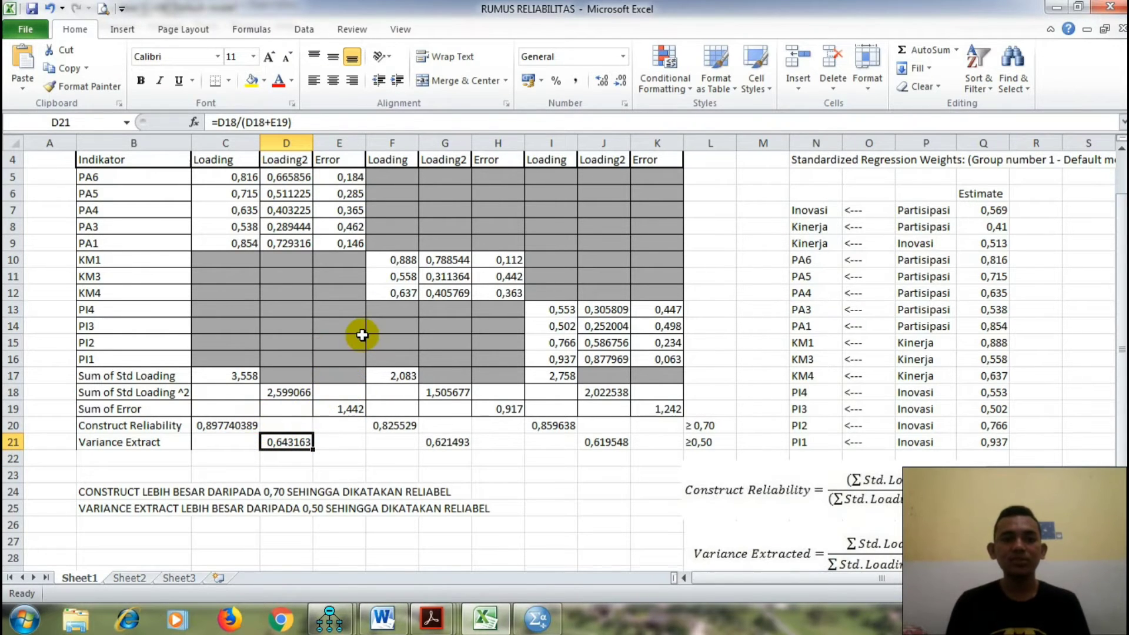
Examine the Kinerja Construct Reliability and Variance Extract formulas together with the loading and error sums they use
scroll(361, 328, "up", 1)
scroll(415, 338, "down", 1)
scroll(414, 353, "up", 1)
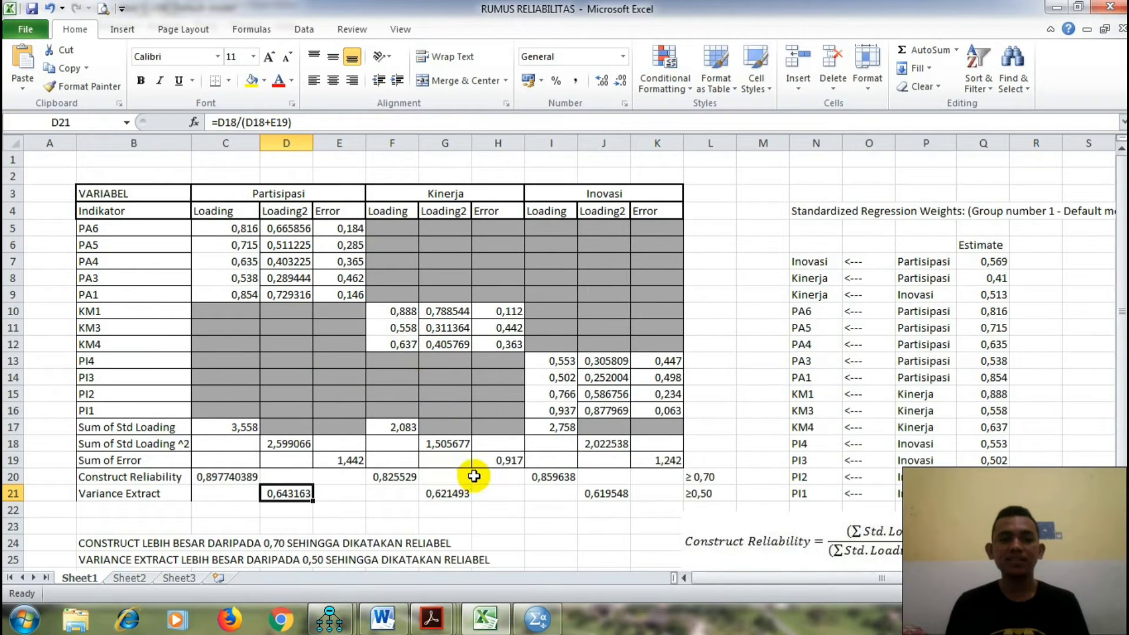
left_click(392, 478)
scroll(393, 478, "down", 2)
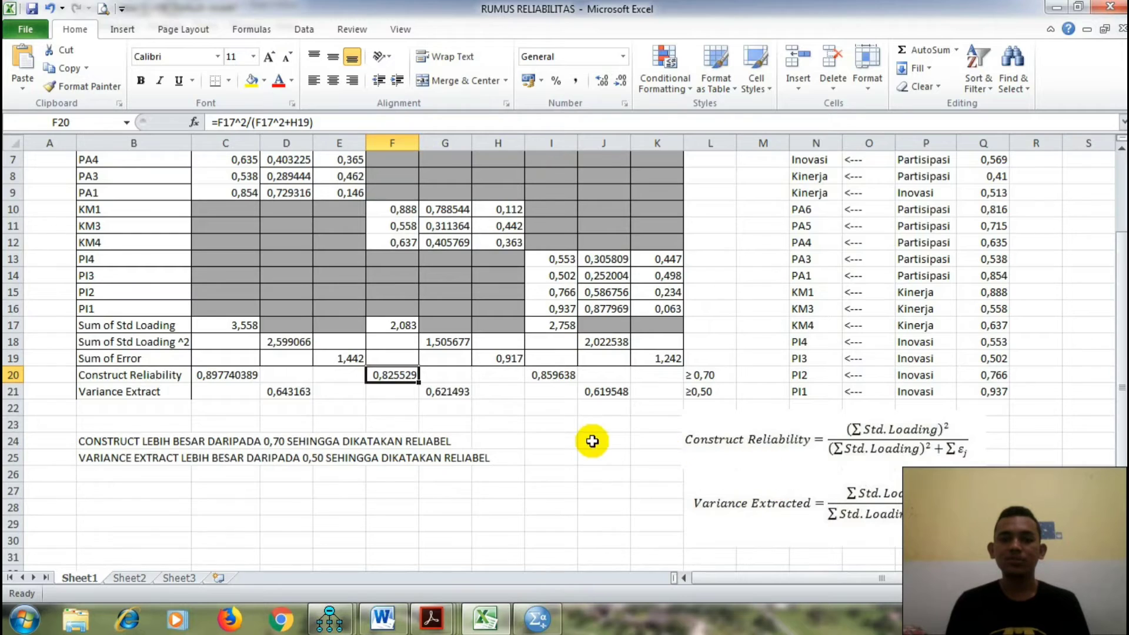
scroll(592, 441, "up", 1)
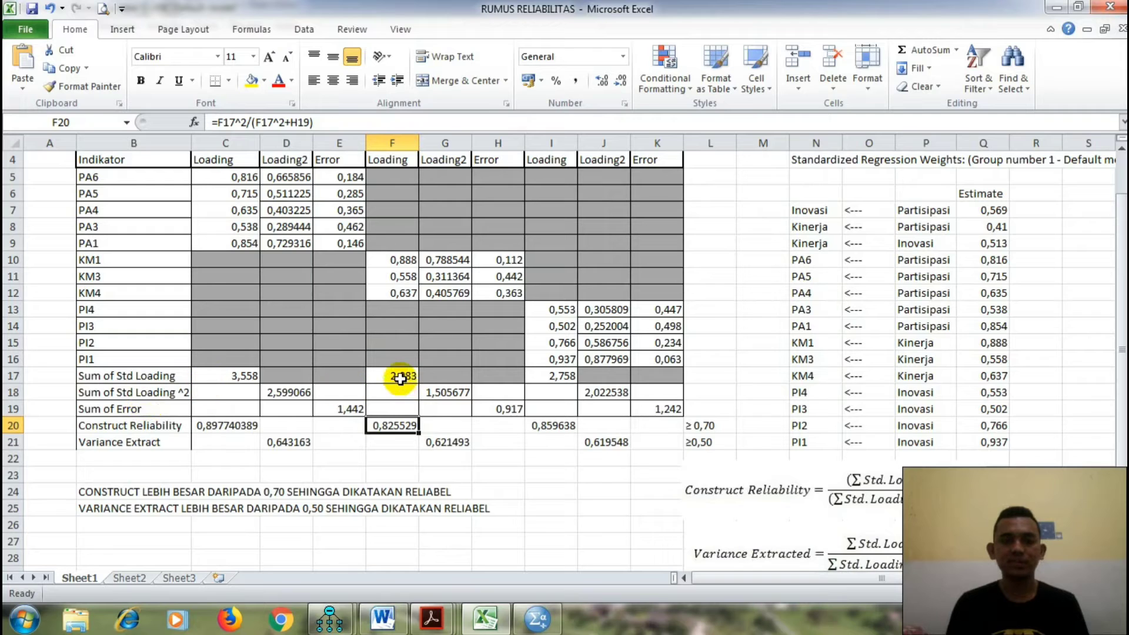
left_click(399, 378)
left_click(391, 425)
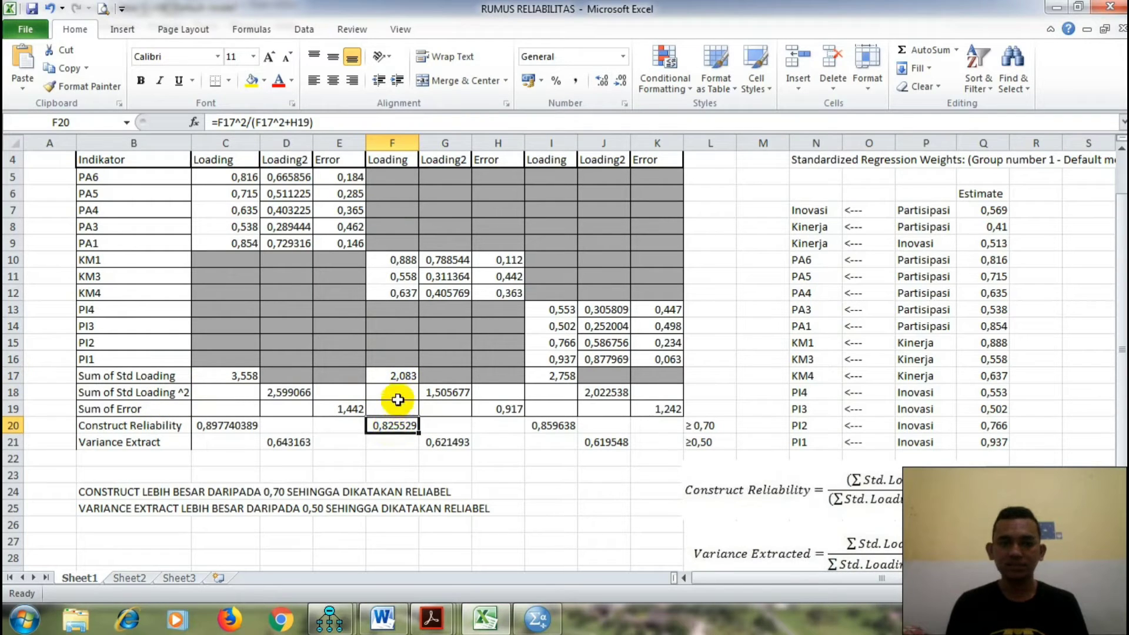
left_click(406, 376)
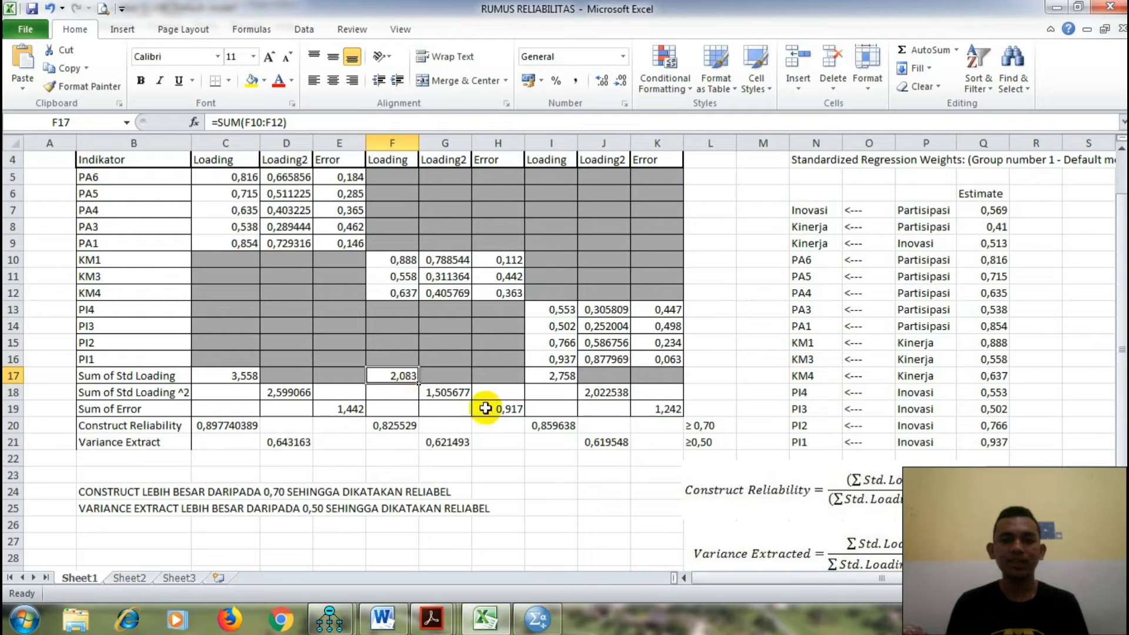
left_click(502, 409)
left_click(407, 425)
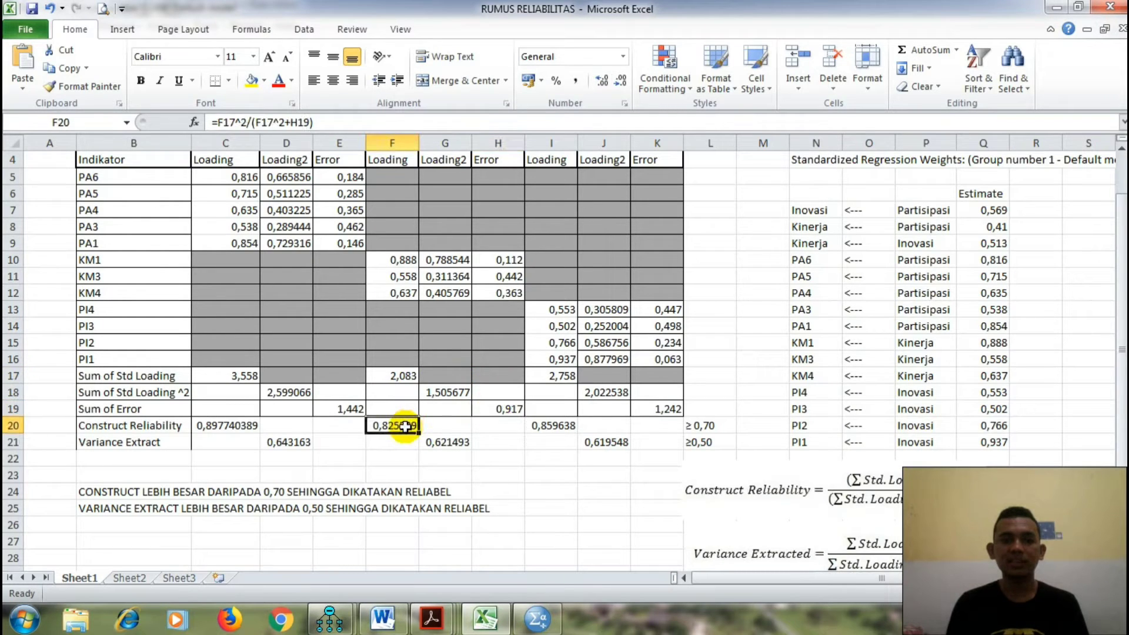
left_click(442, 442)
scroll(442, 442, "down", 1)
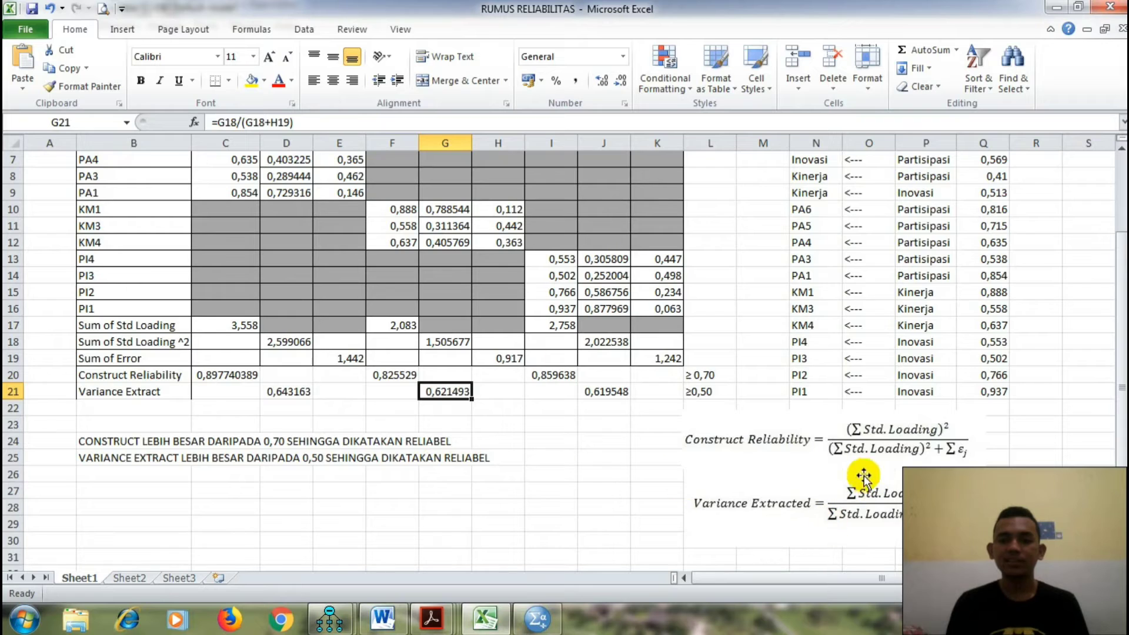
Inspect the Inovasi Construct Reliability and Variance Extract formulas in the reliability table
left_click(545, 376)
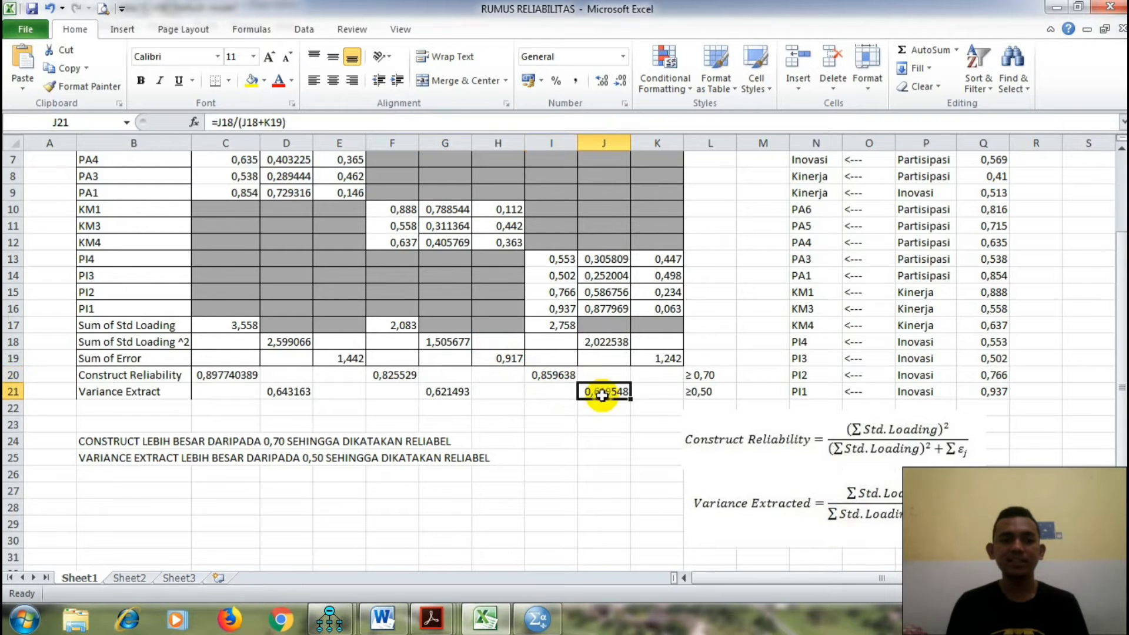
scroll(602, 396, "up", 2)
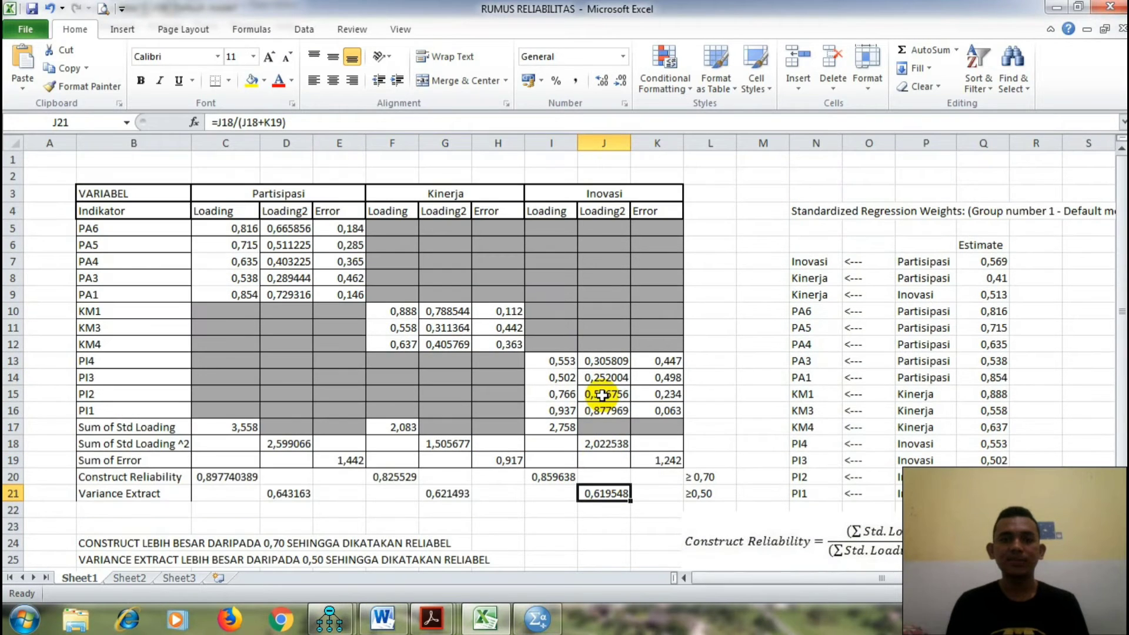
left_click(610, 499)
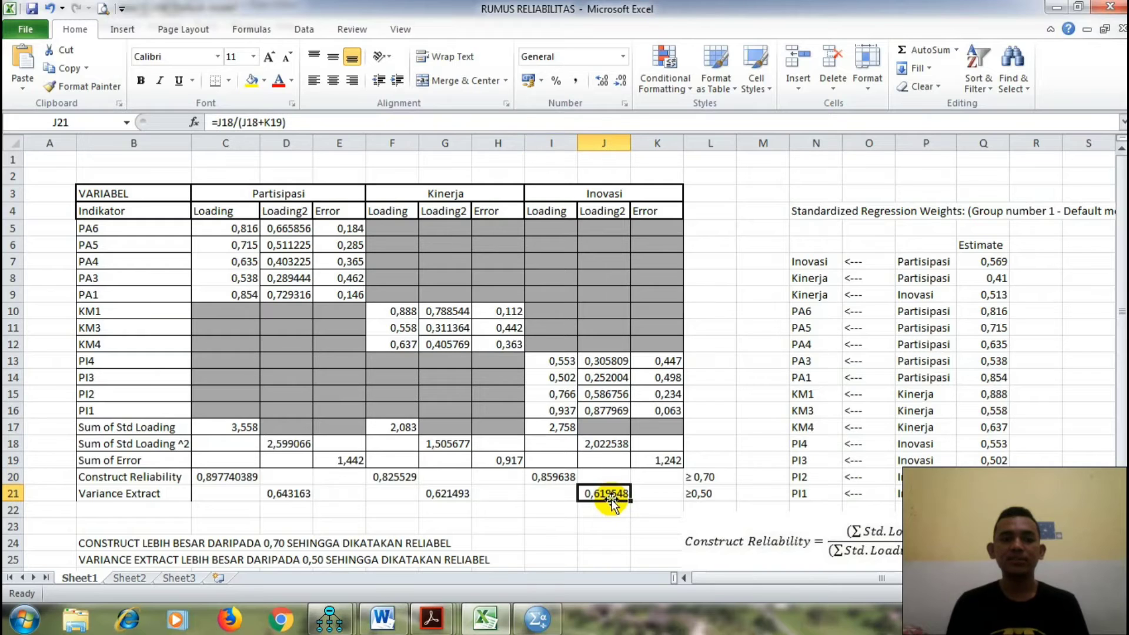
scroll(591, 455, "down", 1)
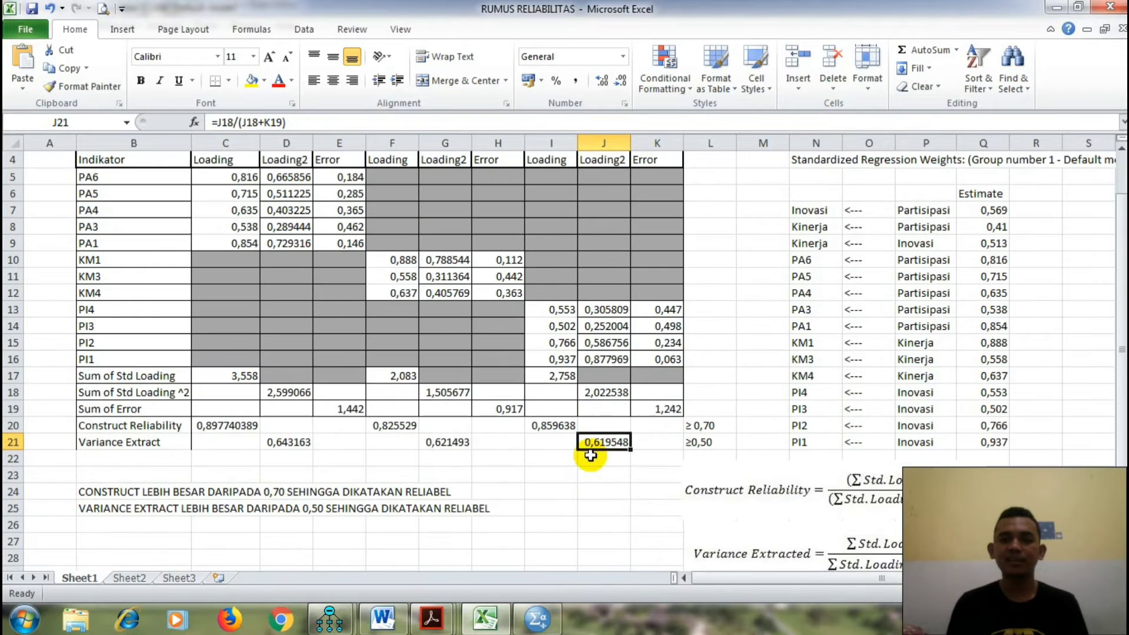
scroll(489, 435, "up", 1)
scroll(487, 435, "down", 2)
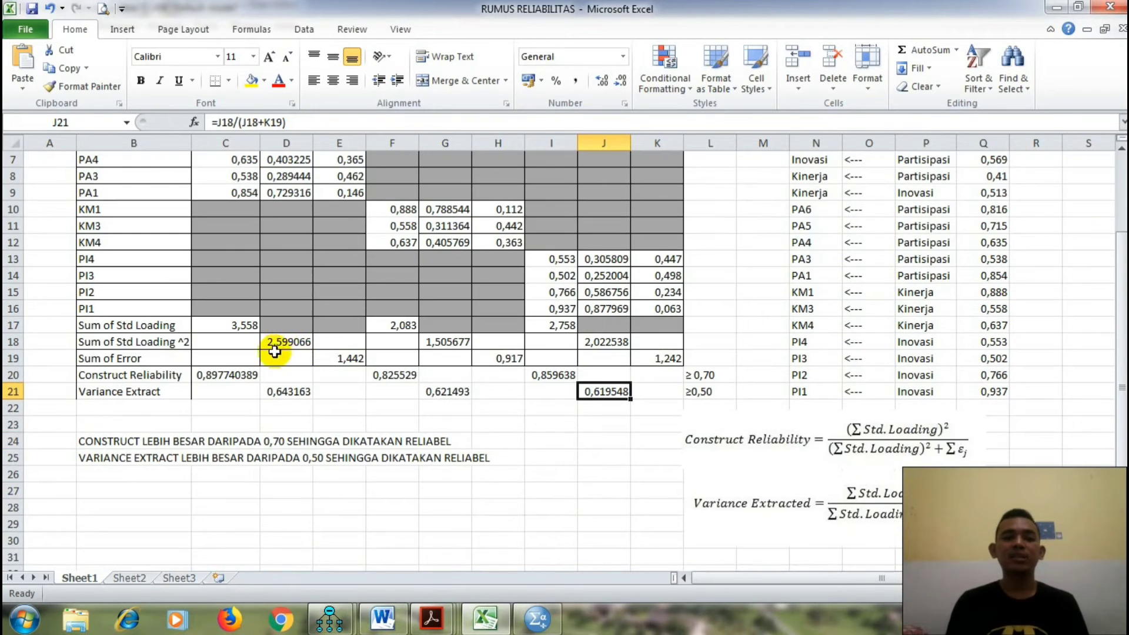
scroll(284, 347, "up", 1)
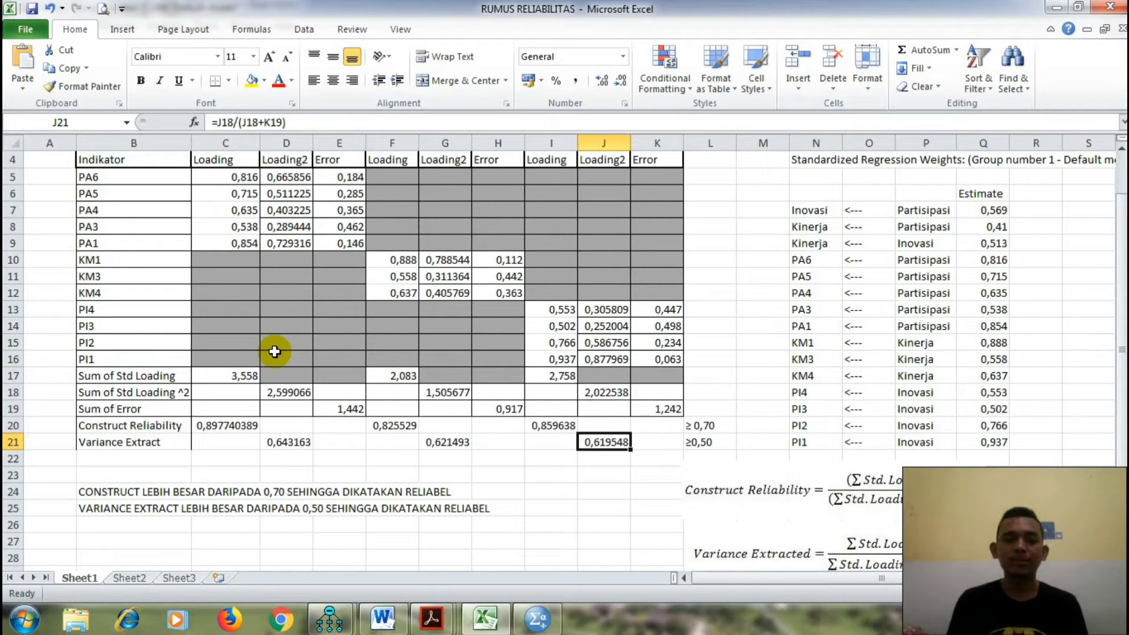
Compare the Construct Reliability and Variance Extract results with the ≥ 0,70 and ≥ 0,50 cut-offs and the written conclusions
left_click(241, 424)
scroll(242, 424, "up", 1)
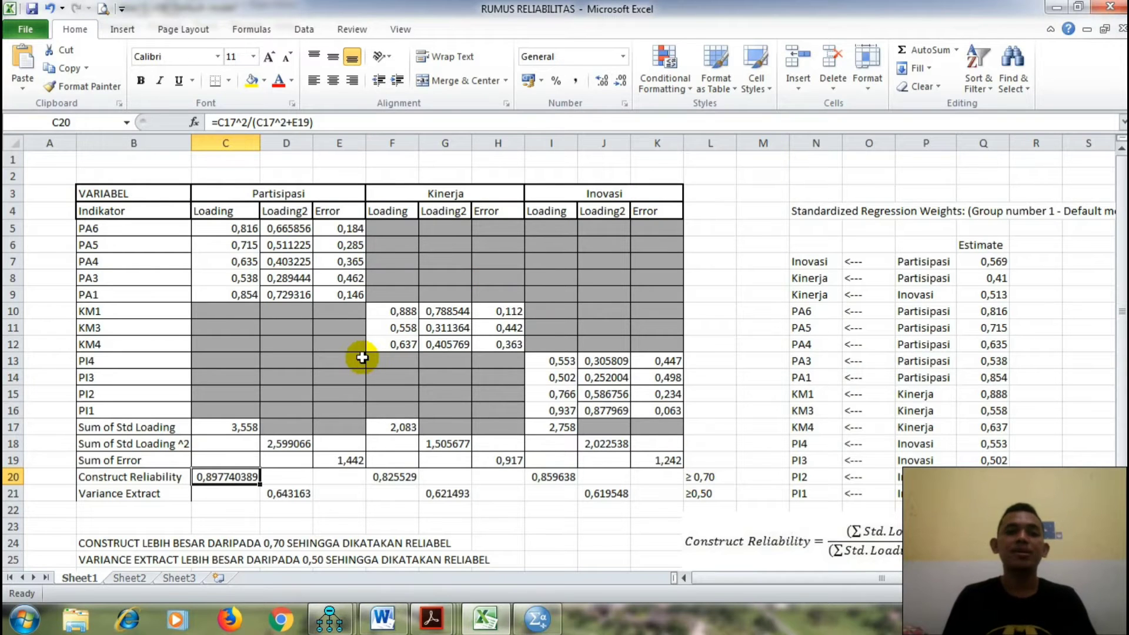
scroll(300, 450, "down", 1)
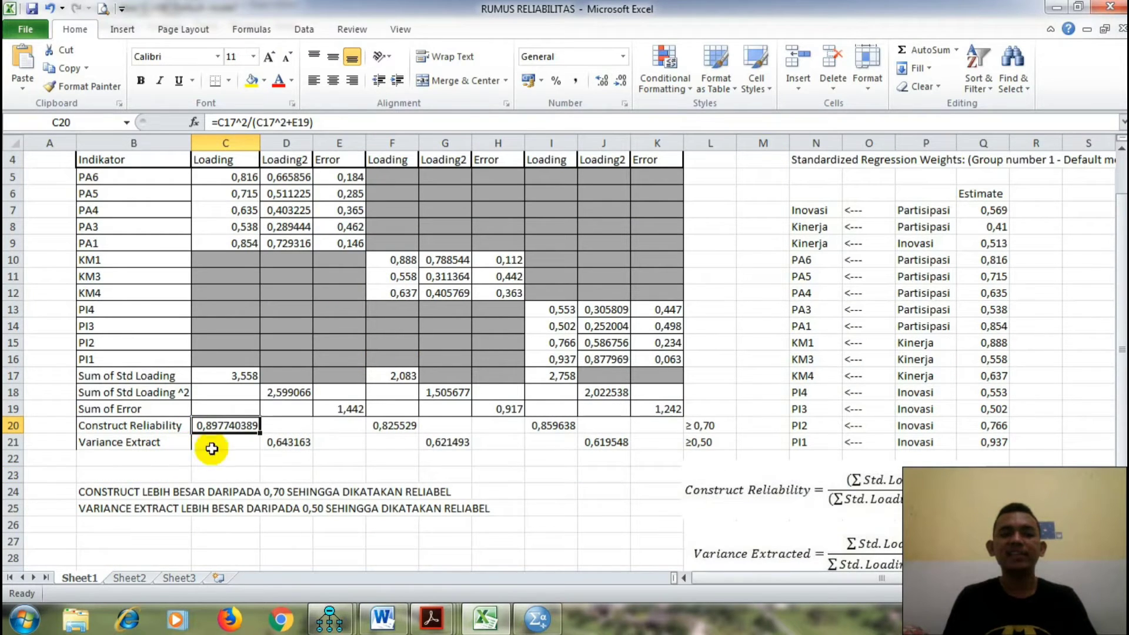
scroll(291, 446, "up", 1)
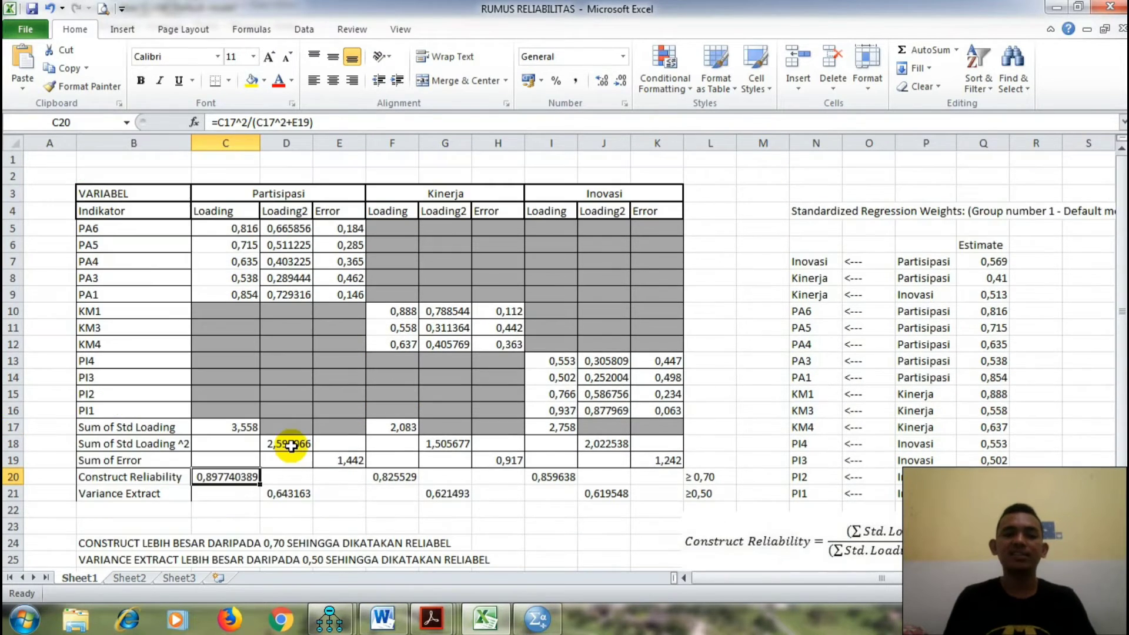
left_click(289, 493)
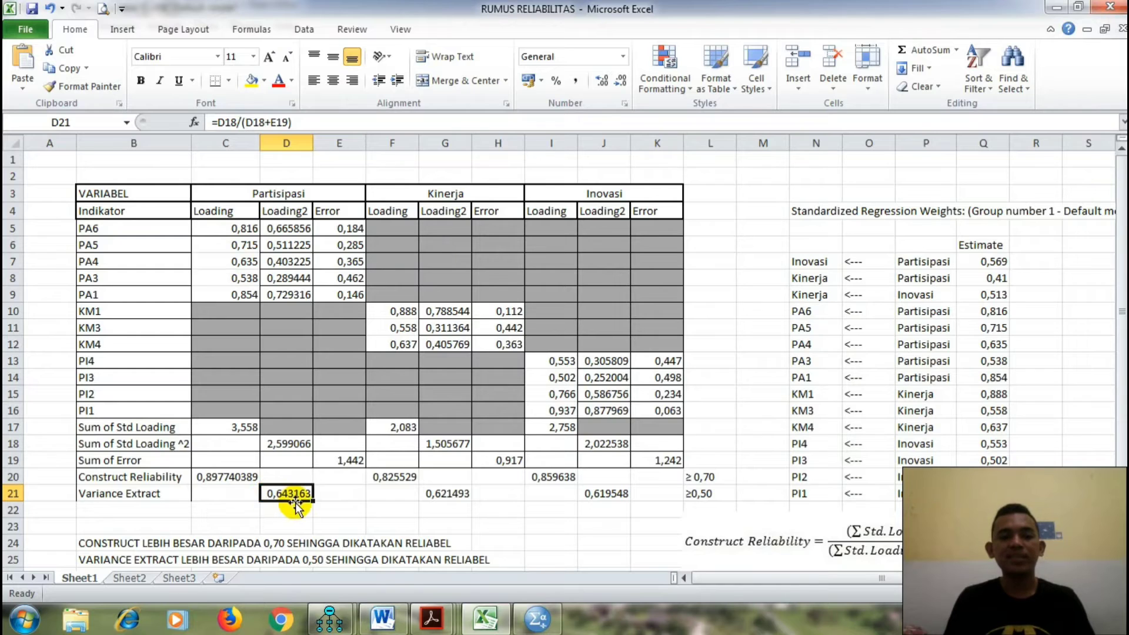
left_click(438, 494)
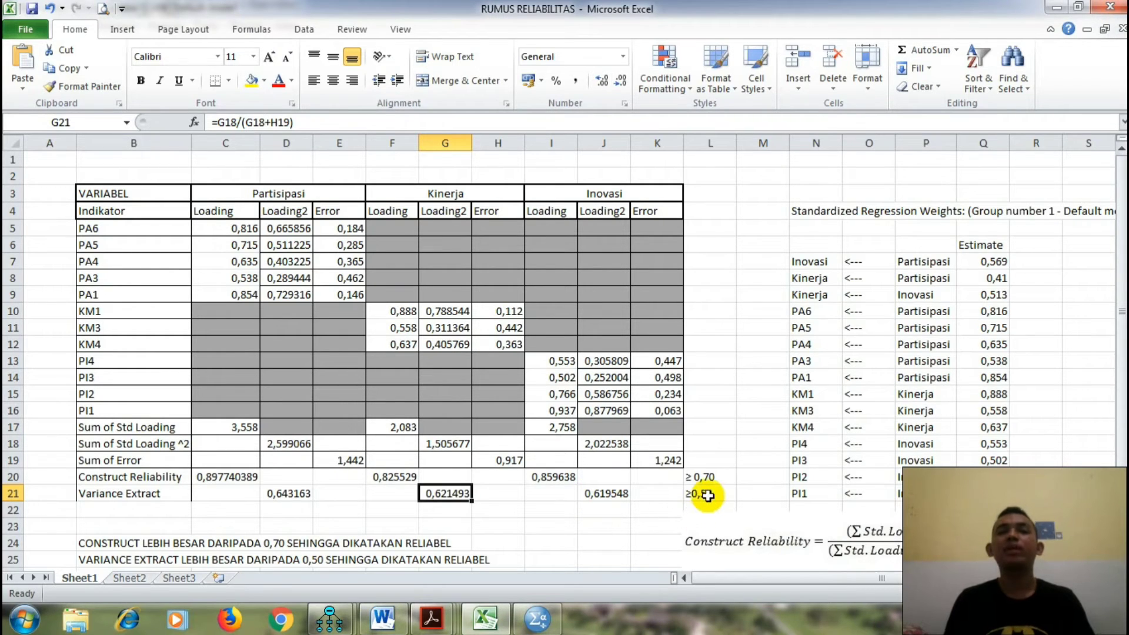
scroll(442, 451, "down", 2)
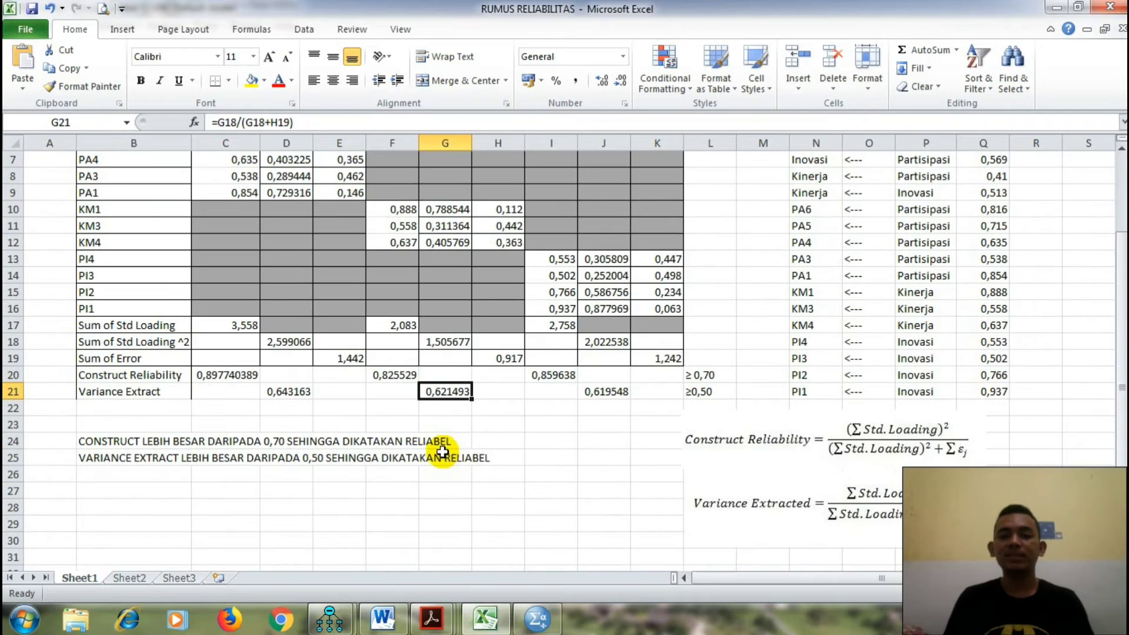
scroll(350, 442, "up", 2)
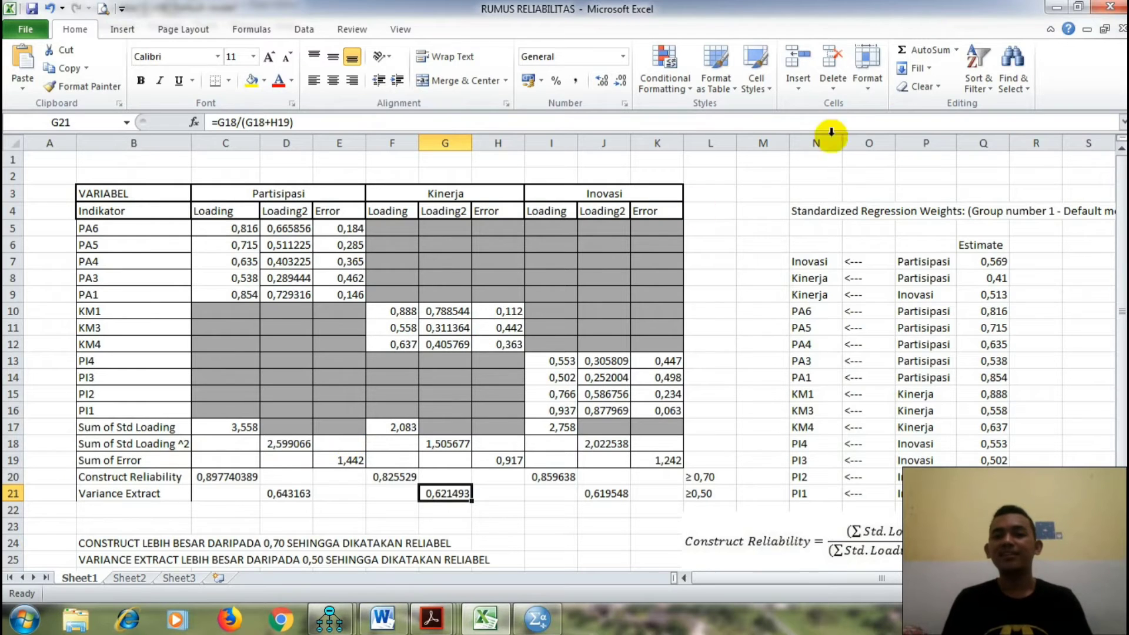
Minimize the Excel workbook, switch to the Amos Output window and display the Model Fit summary
left_click(1060, 7)
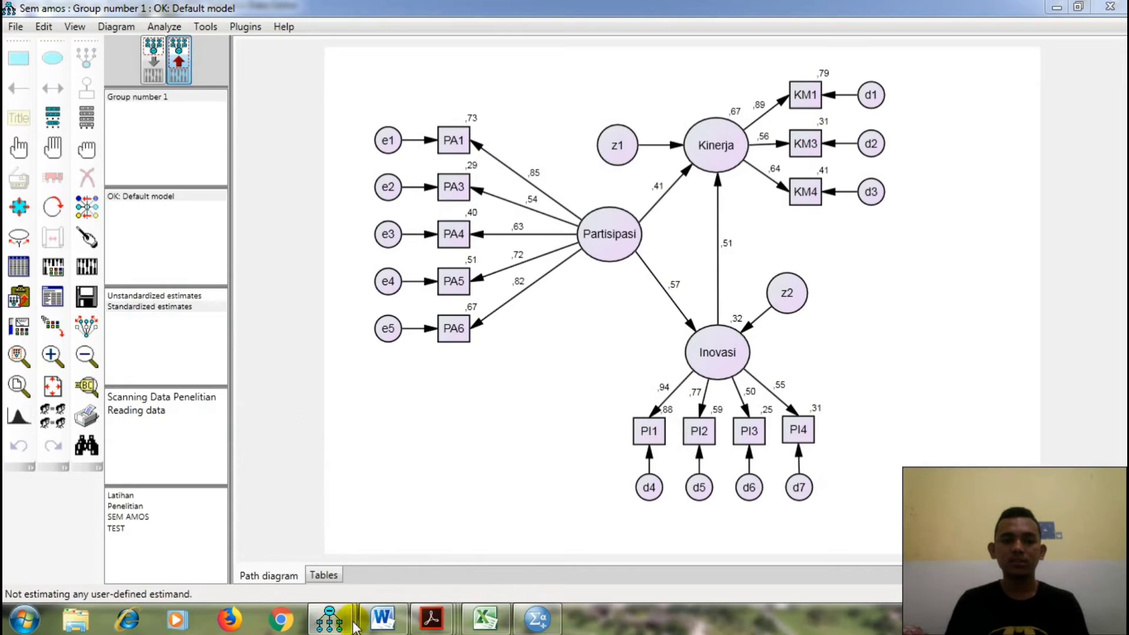
mouse_move(346, 614)
left_click(364, 582)
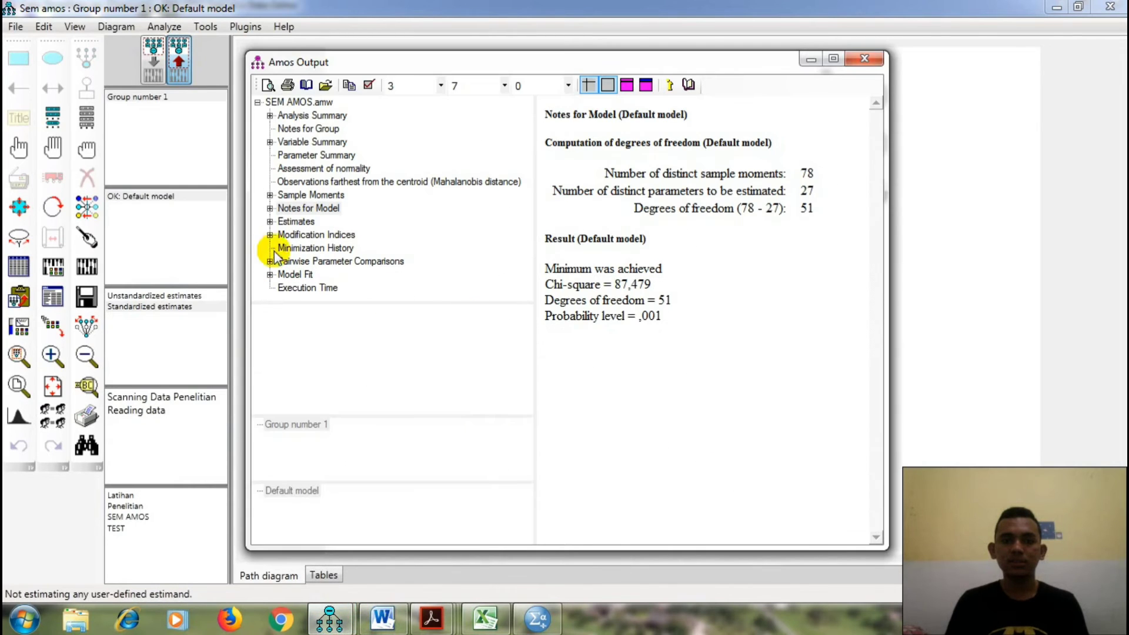
left_click(295, 274)
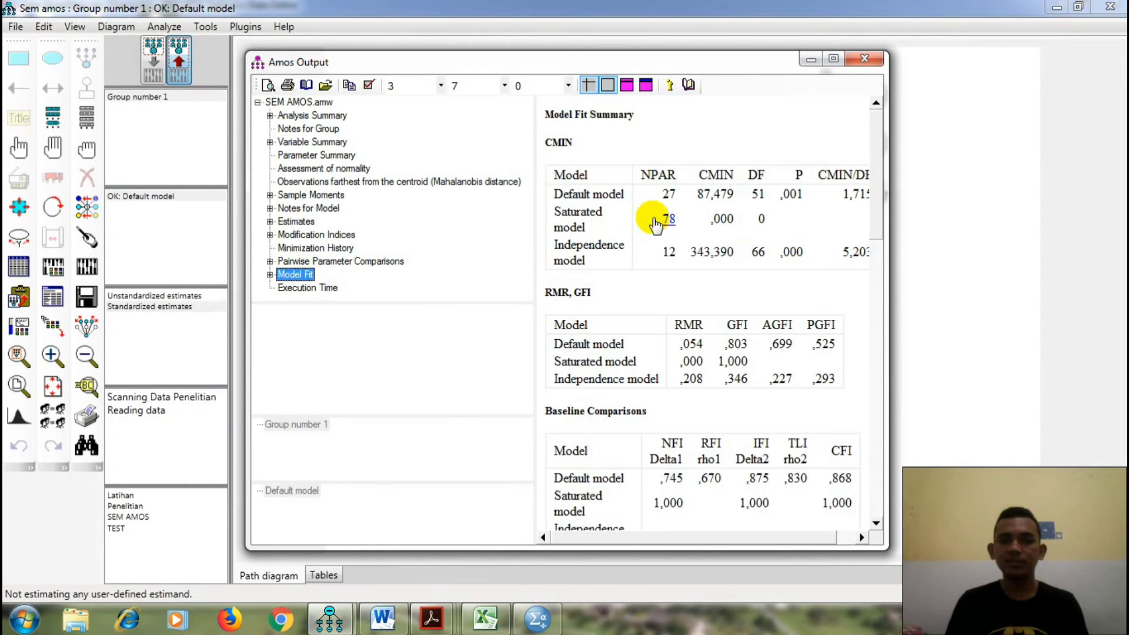
Examine the CMIN, RMR/GFI, Baseline Comparisons and RMSEA tables in the Amos Output Model Fit summary, and minimize the output window
left_click(833, 58)
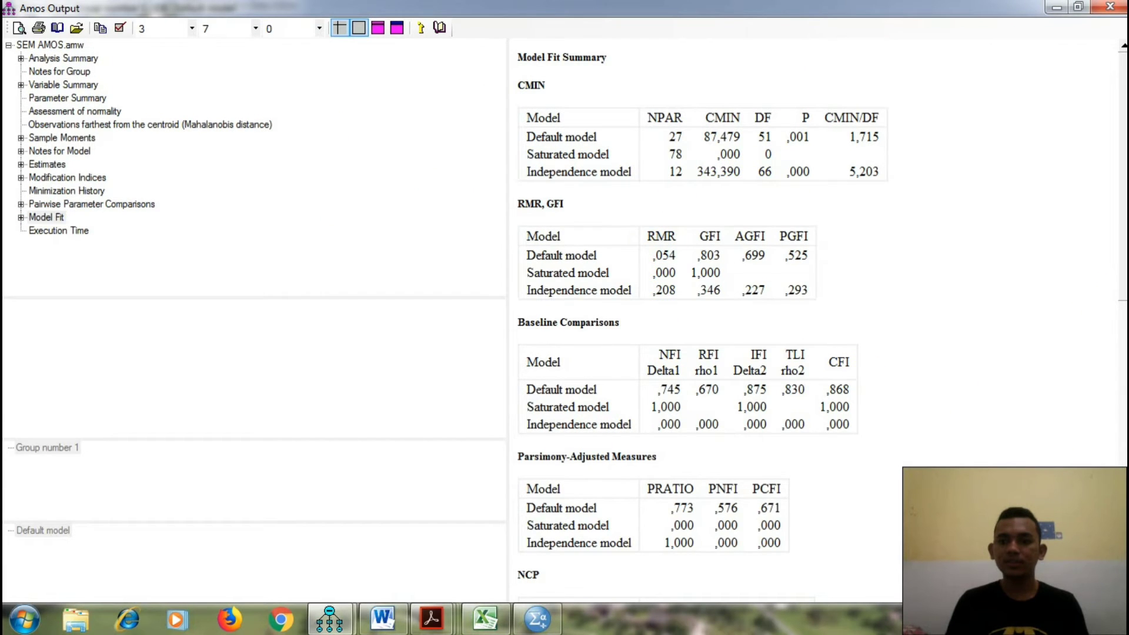
scroll(703, 327, "down", 10)
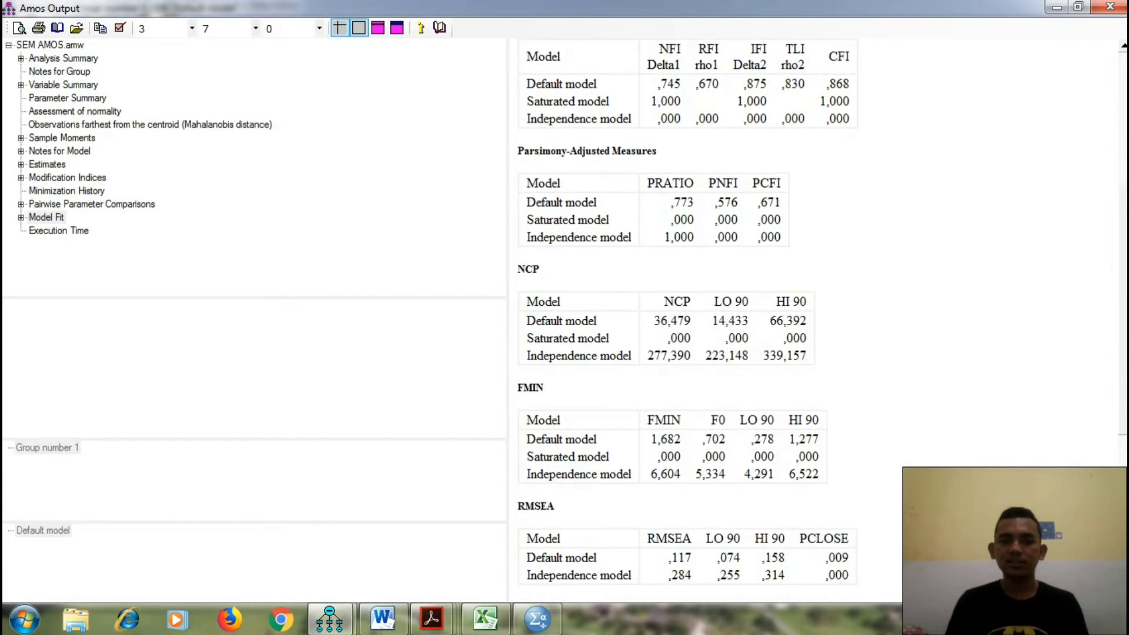
scroll(822, 323, "up", 10)
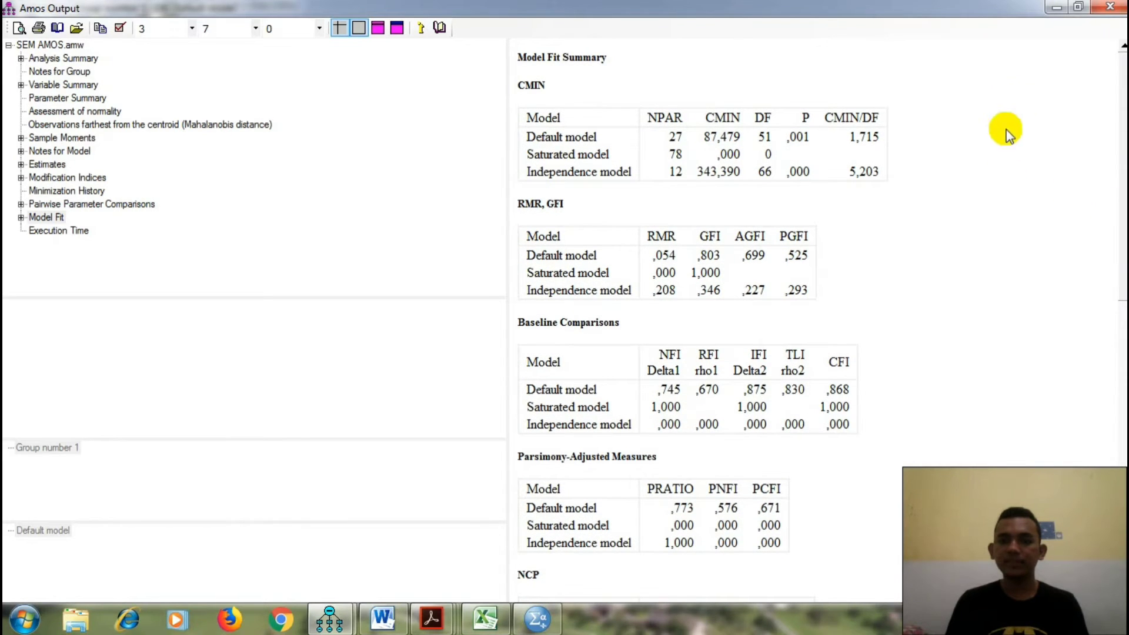
left_click(1078, 9)
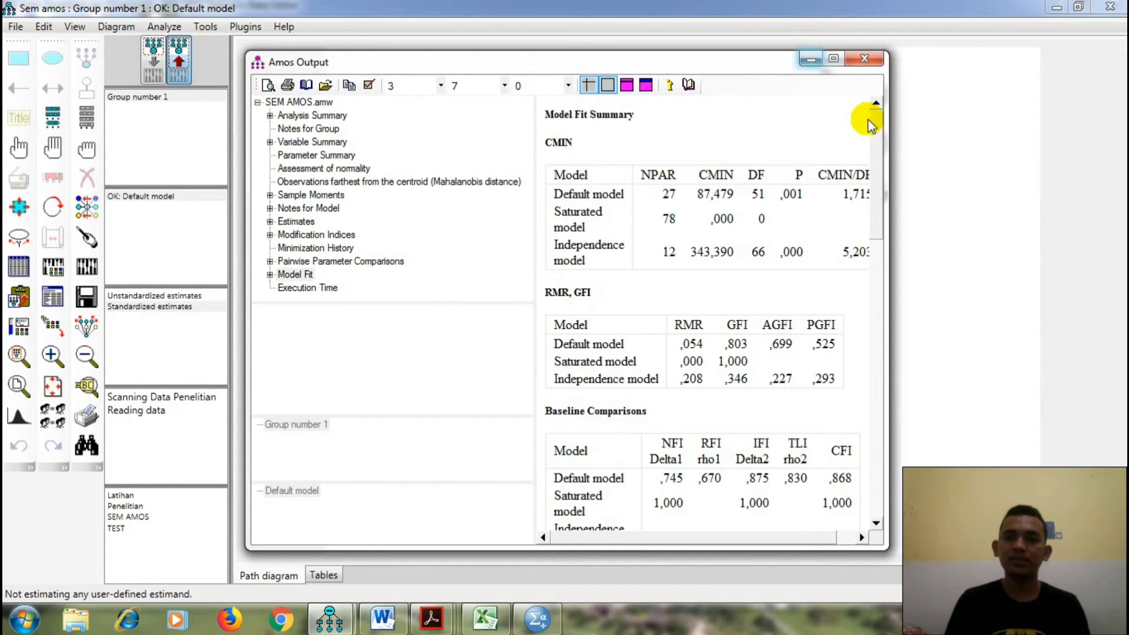
left_click_drag(875, 120, 876, 193)
left_click(809, 61)
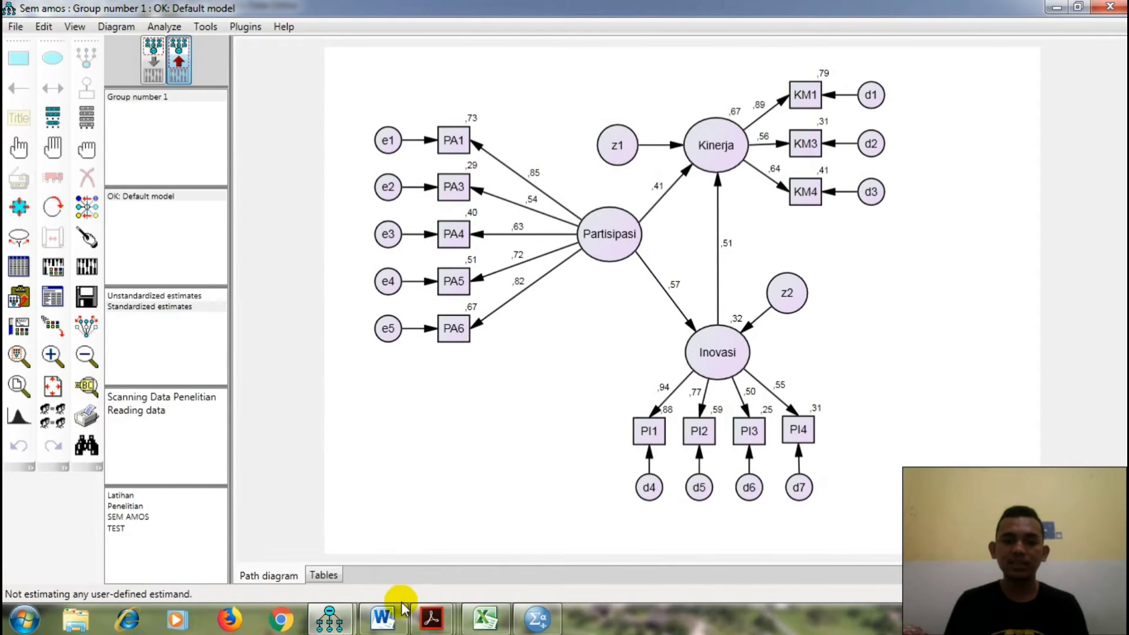
Switch to the UJI SEM AMOS Word document and review the Goodness Of Fit Indices cut-off table alongside the Amos Model Fit output
left_click(396, 621)
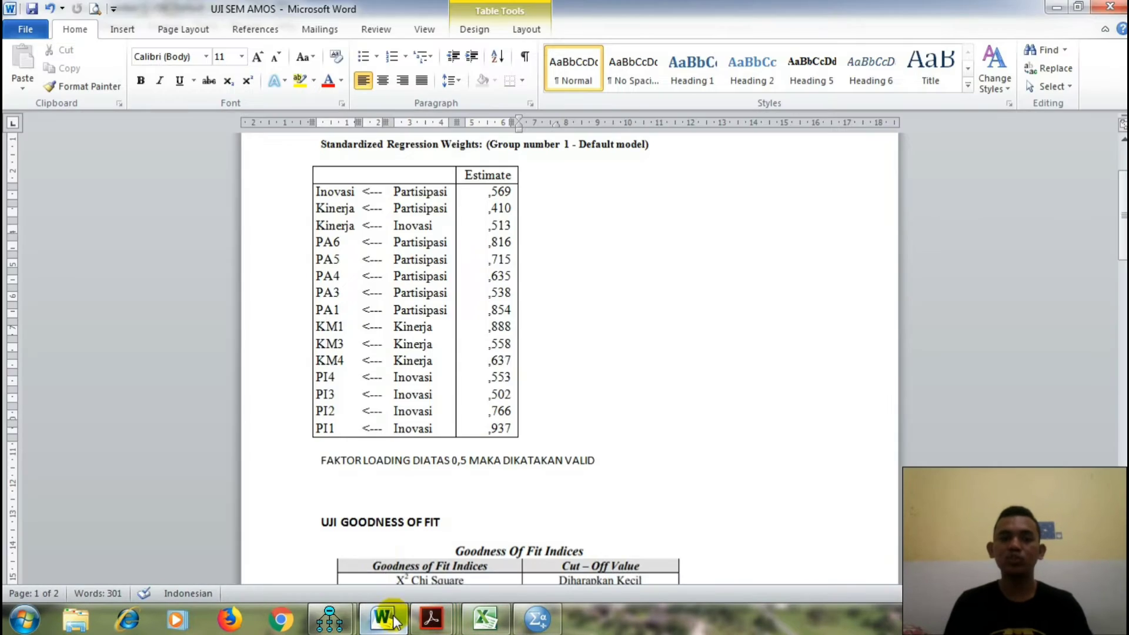
scroll(449, 373, "down", 5)
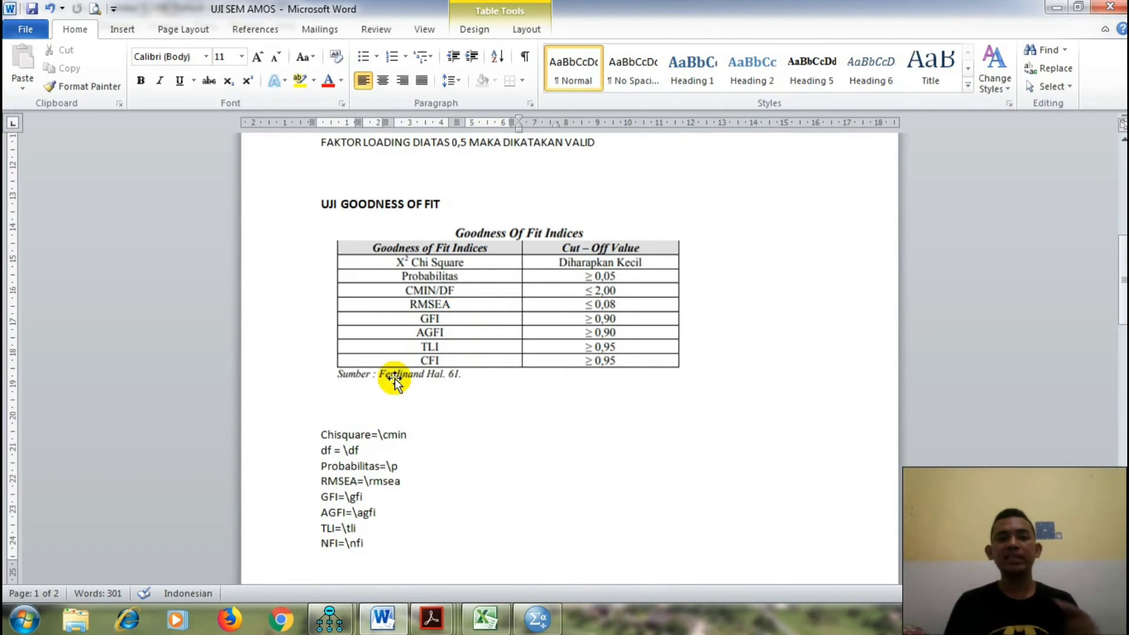
scroll(421, 290, "up", 1)
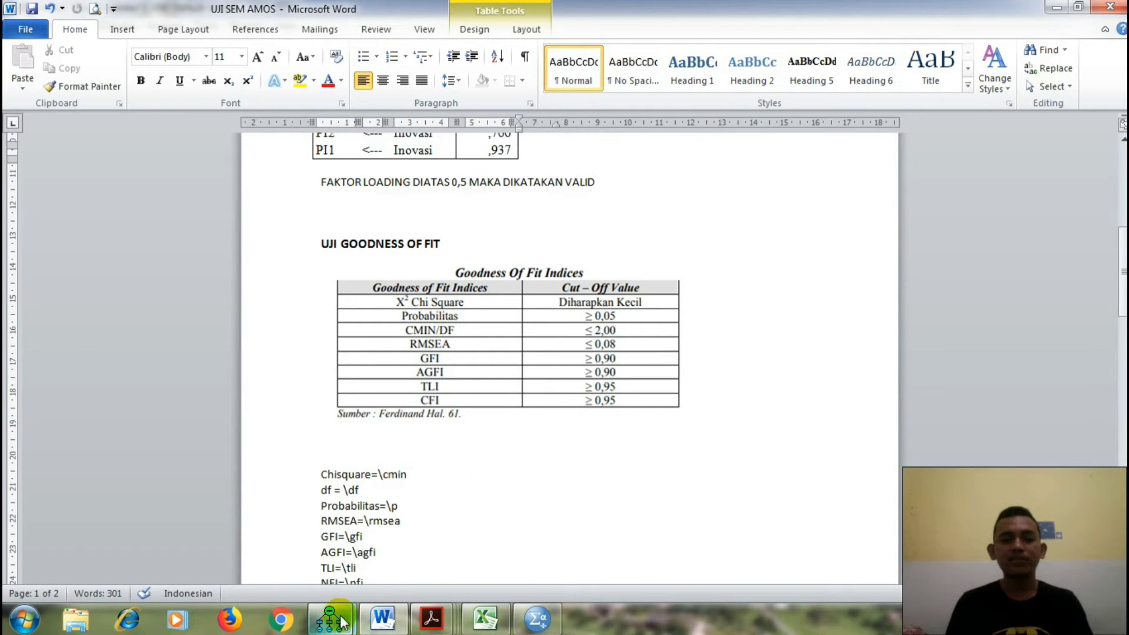
mouse_move(342, 622)
left_click(464, 541)
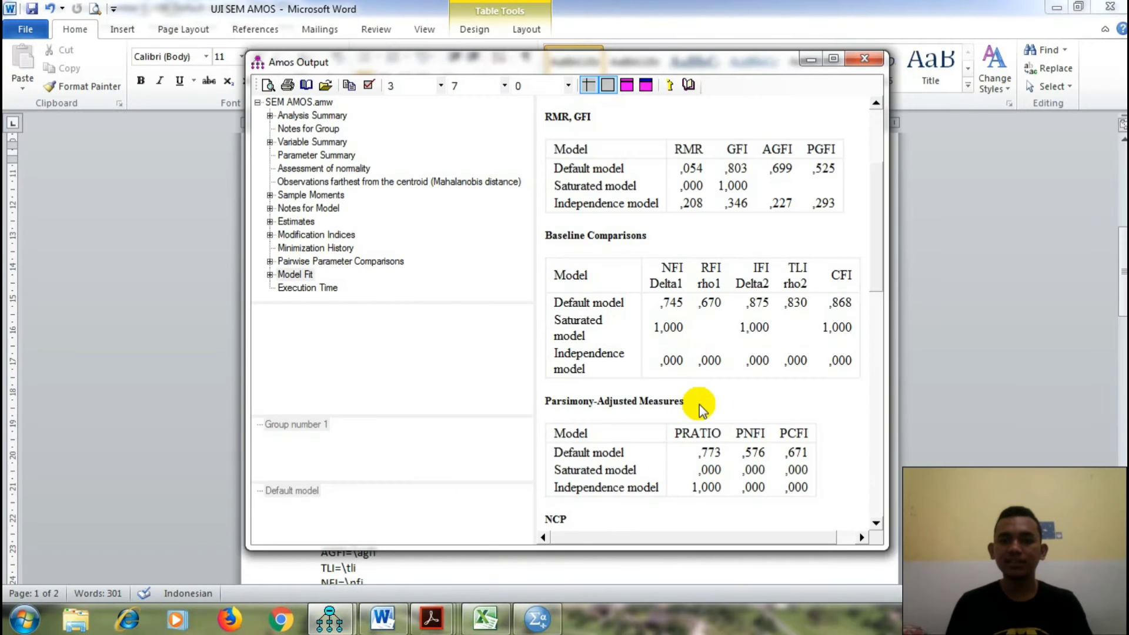
left_click(811, 59)
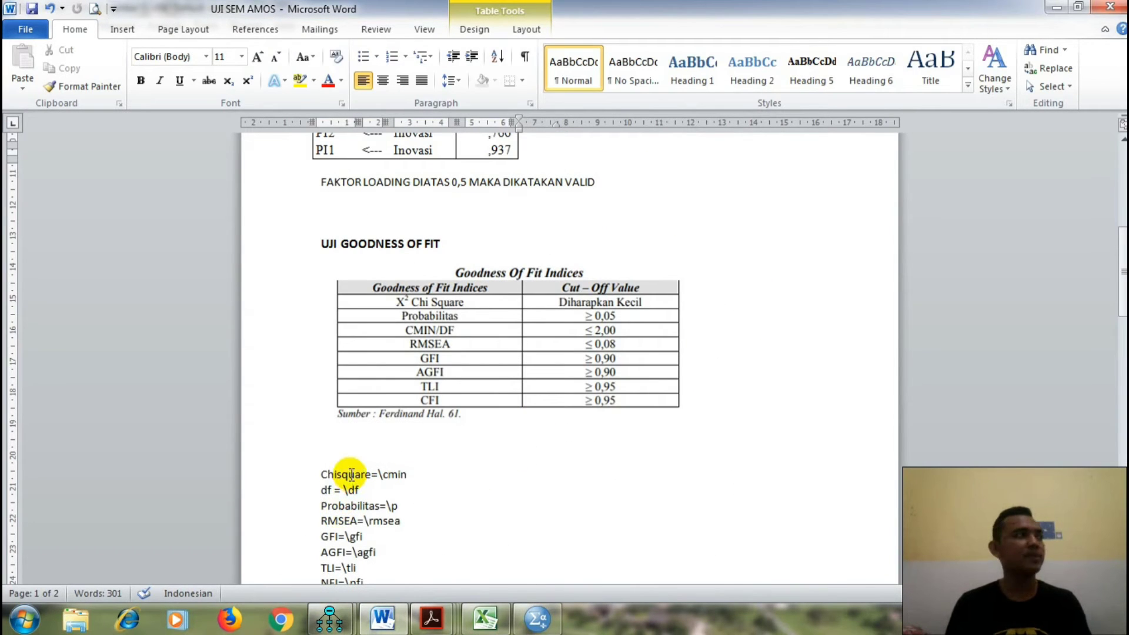
Switch to the Amos path diagram and display the input model instead of the estimates
left_click(329, 618)
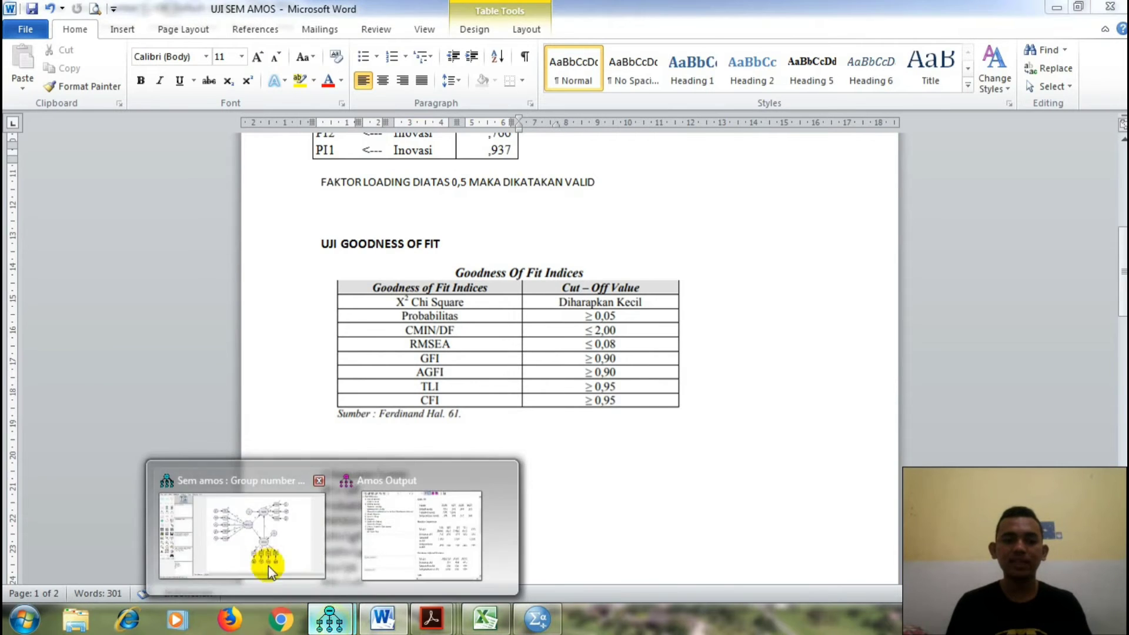
left_click(266, 561)
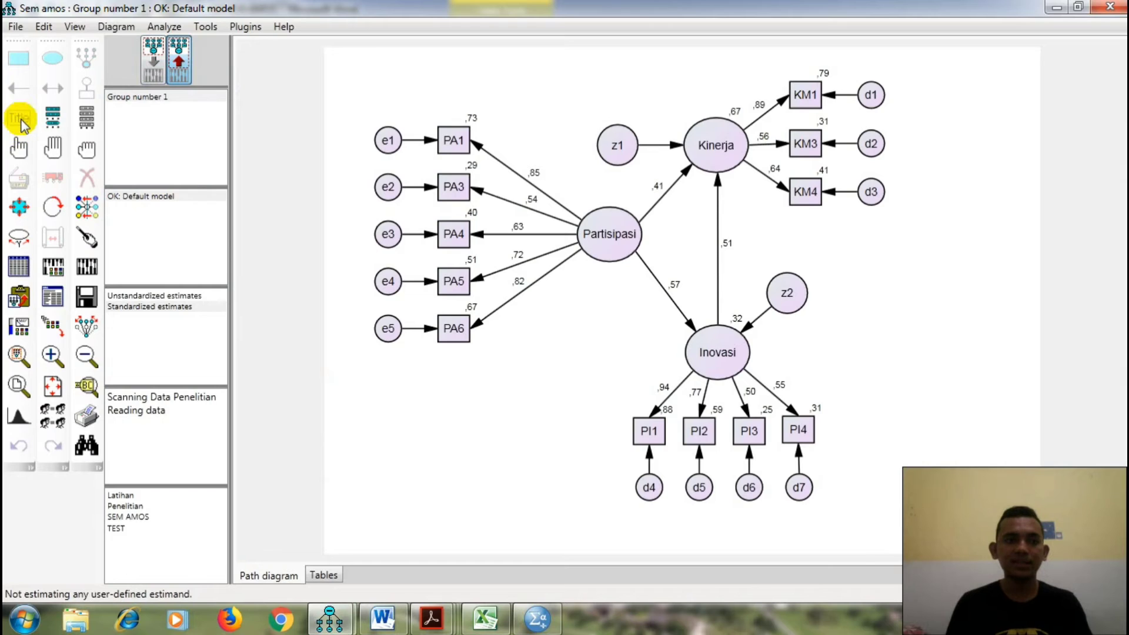
left_click(152, 57)
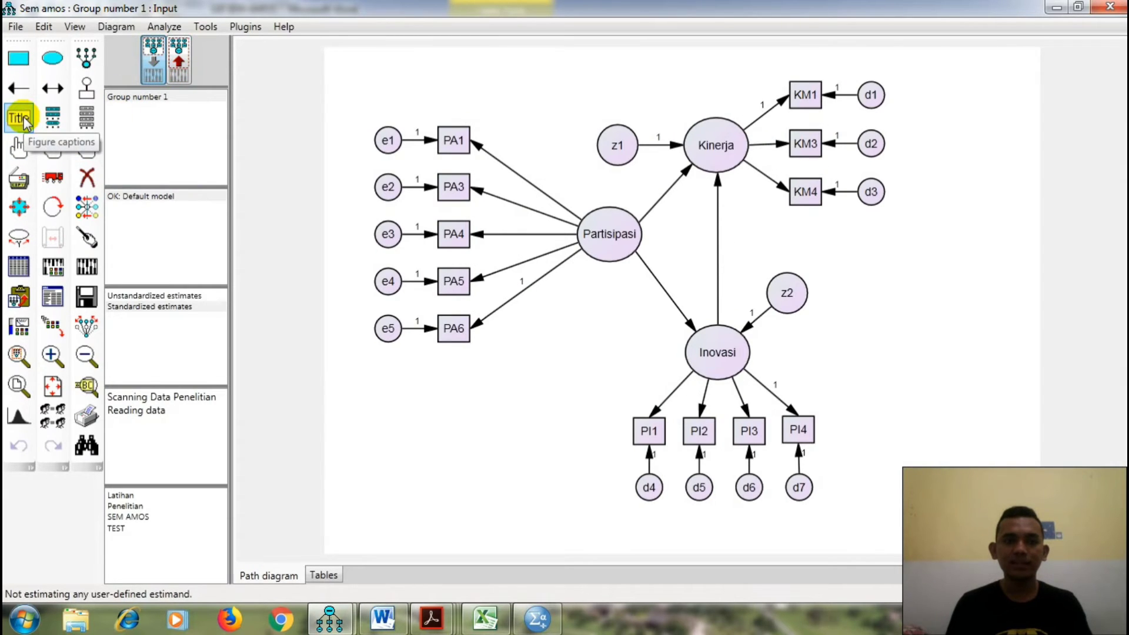
Copy the fit index caption lines from Chisquare=\cmin through CMINDF=\cmindf in the UJI SEM AMOS Word document
left_click(381, 615)
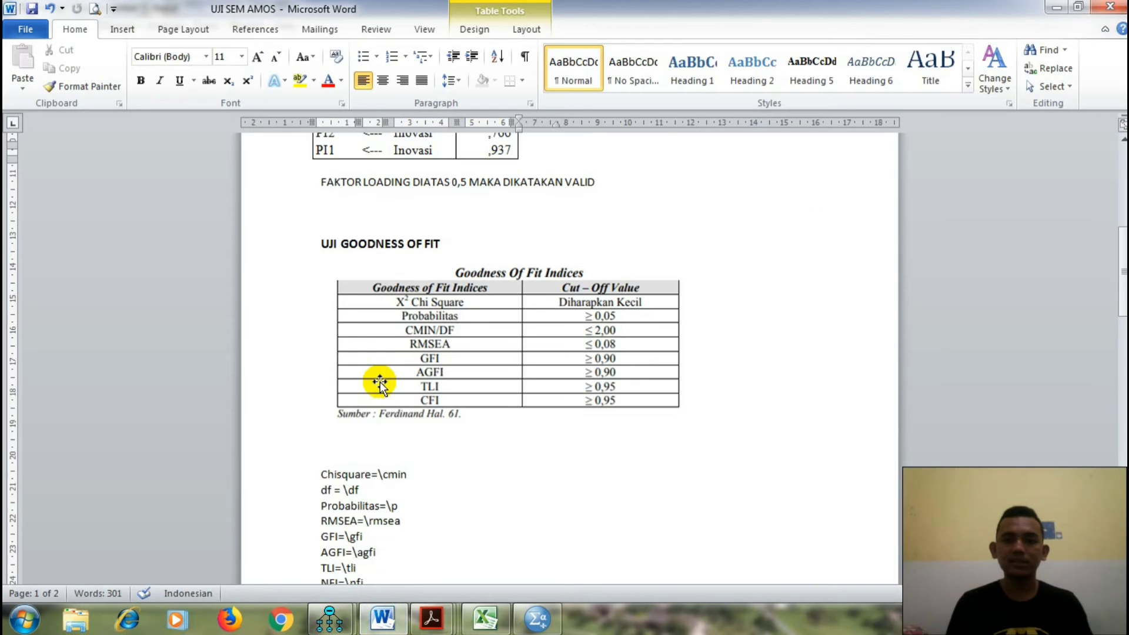
scroll(381, 376, "down", 3)
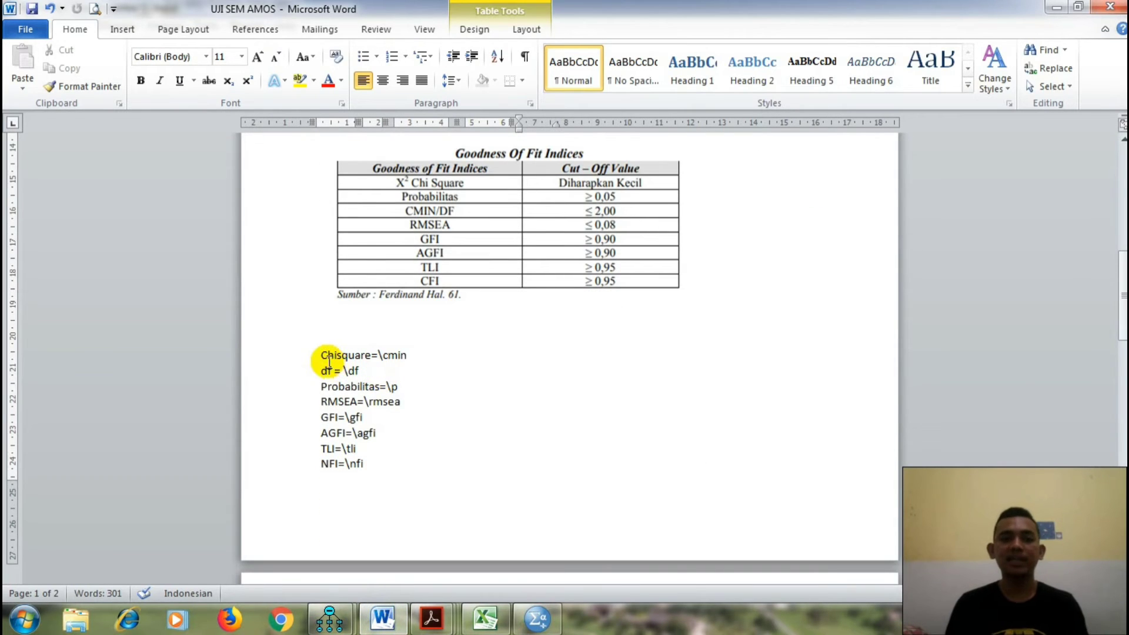
scroll(359, 389, "down", 1)
left_click_drag(328, 362, 415, 464)
scroll(365, 368, "down", 5)
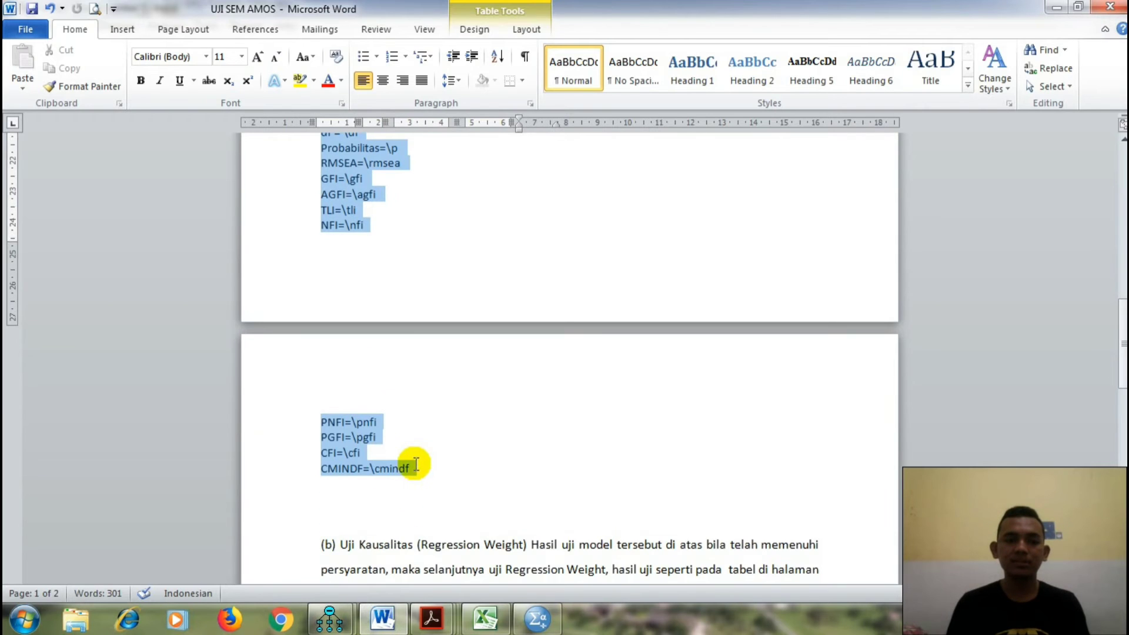
right_click(341, 429)
left_click(382, 182)
In Amos, create a left-aligned figure caption headed "Goodness of Fit:" and paste the copied fit index lines below it
left_click(329, 619)
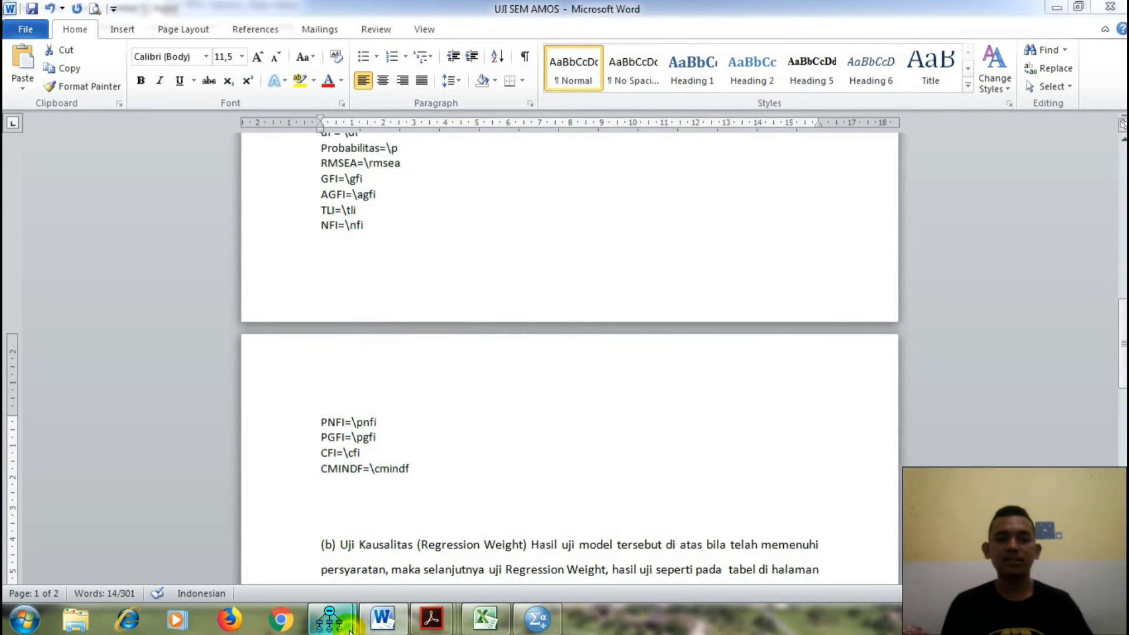
left_click(236, 547)
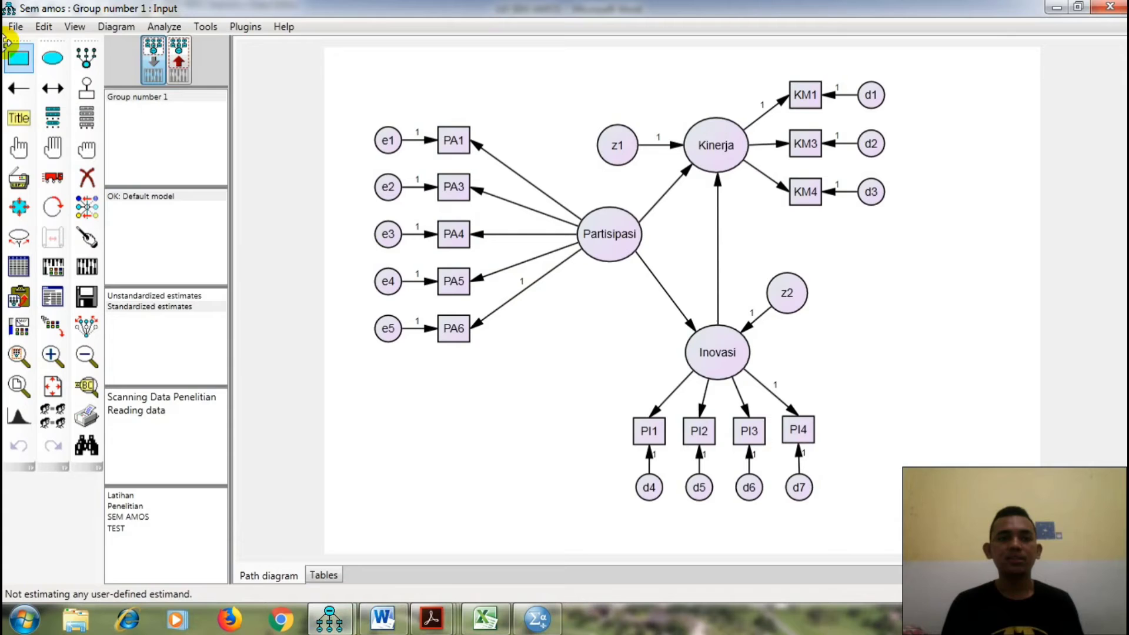
left_click(18, 117)
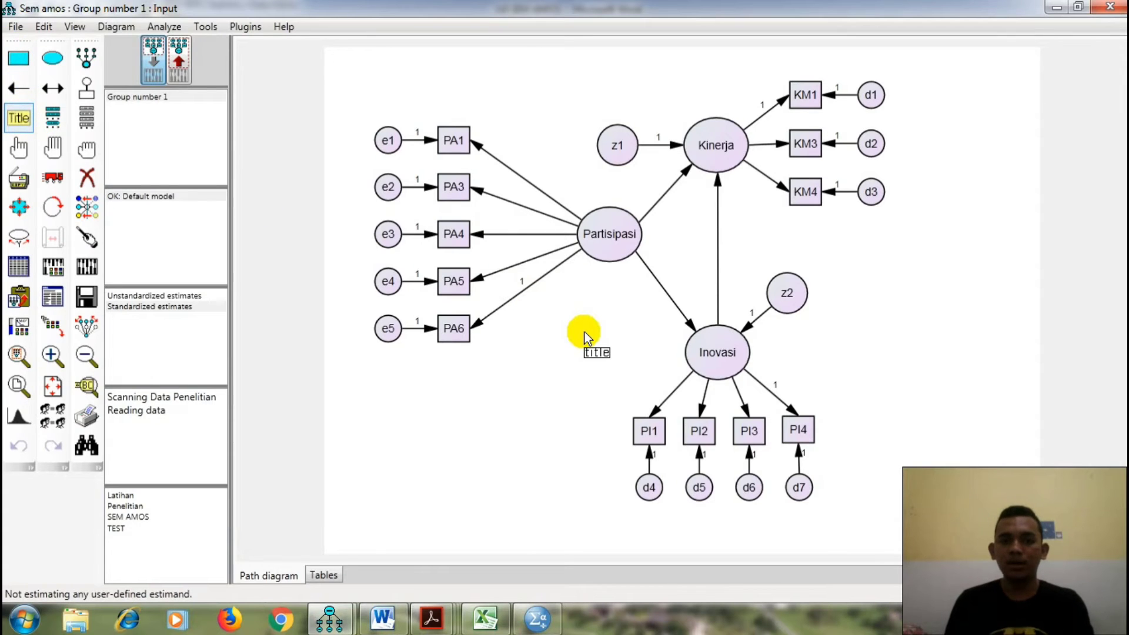
left_click(880, 307)
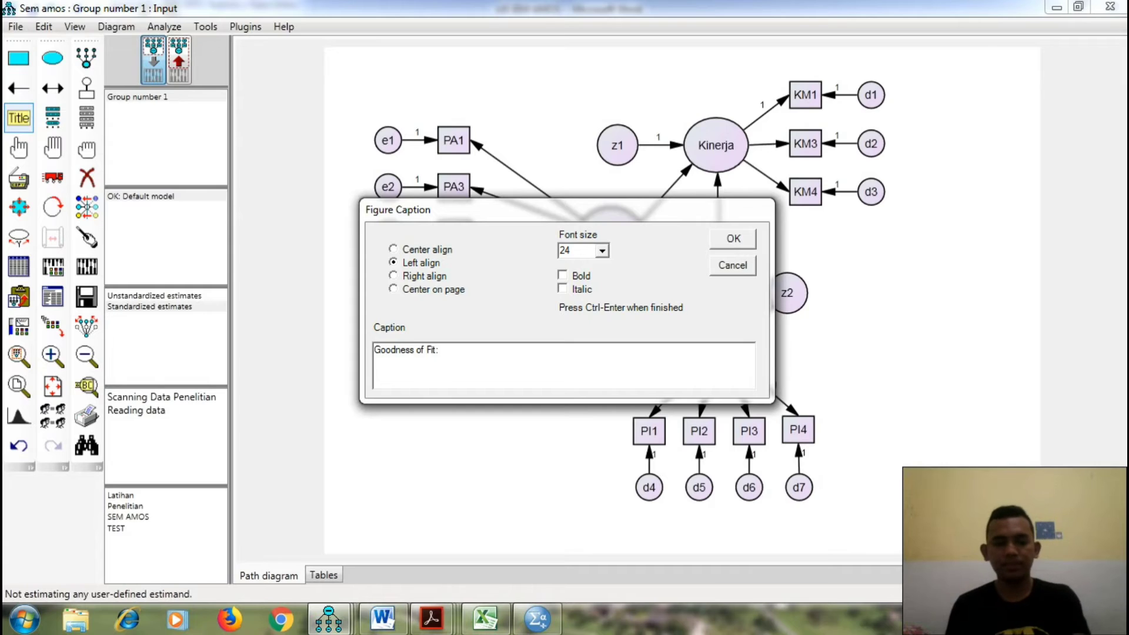
key("ctrl+v")
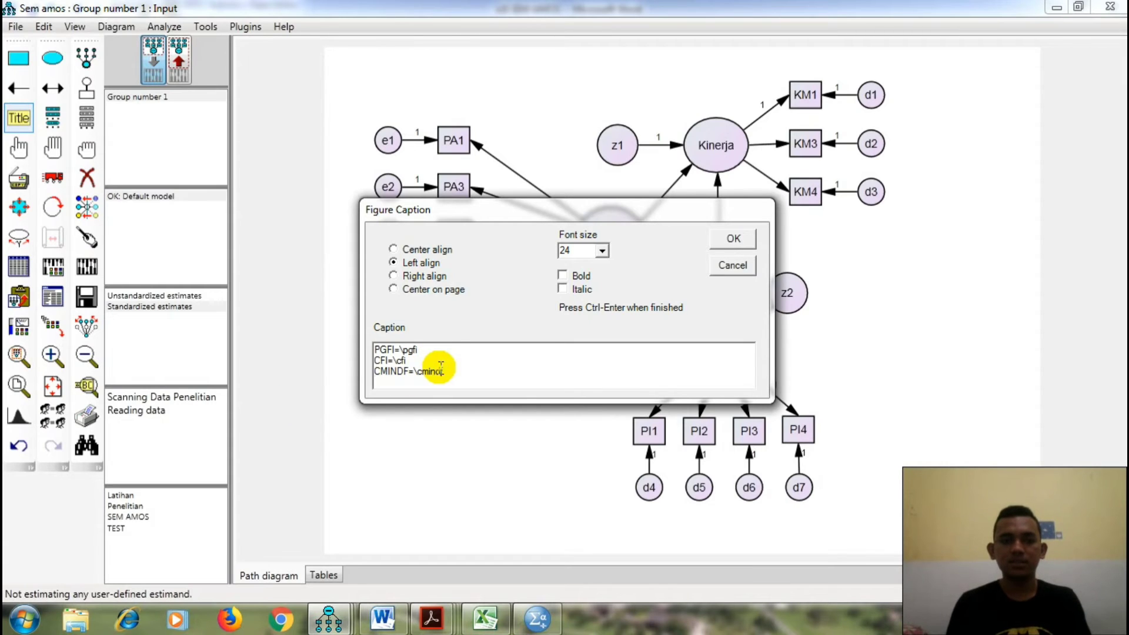
key("Up")
key("Up")
key("Up")
key("Up")
key("Up")
key("Up")
key("Up")
key("Up")
key("Up")
key("Up")
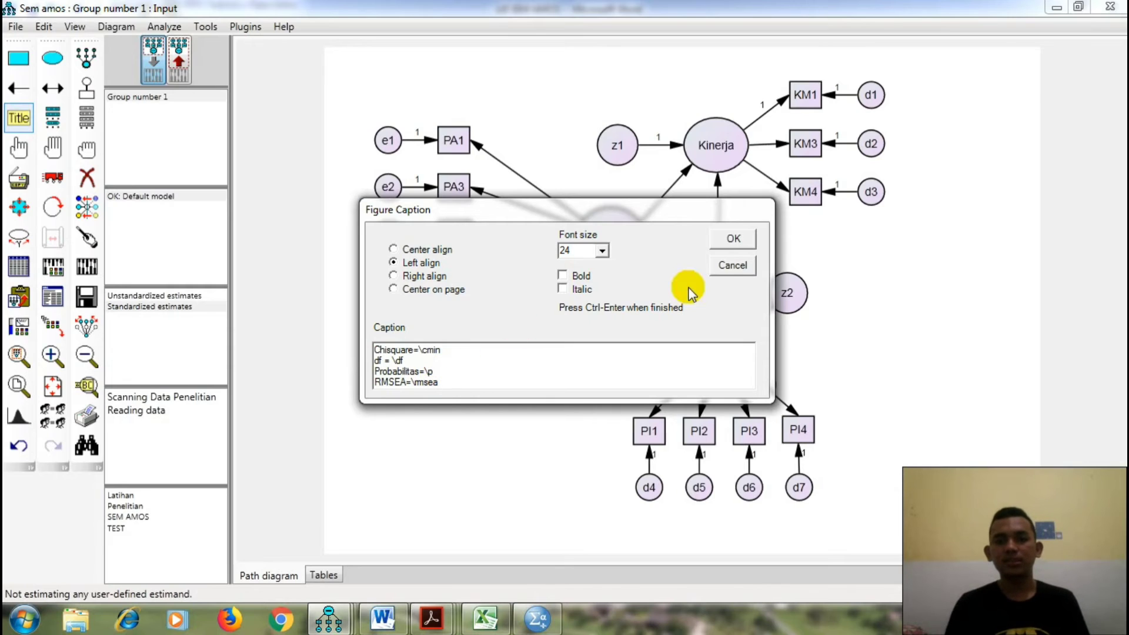
Insert the caption at font size 24 and move it below the d3 circle, beside the Inovasi construct
left_click(602, 253)
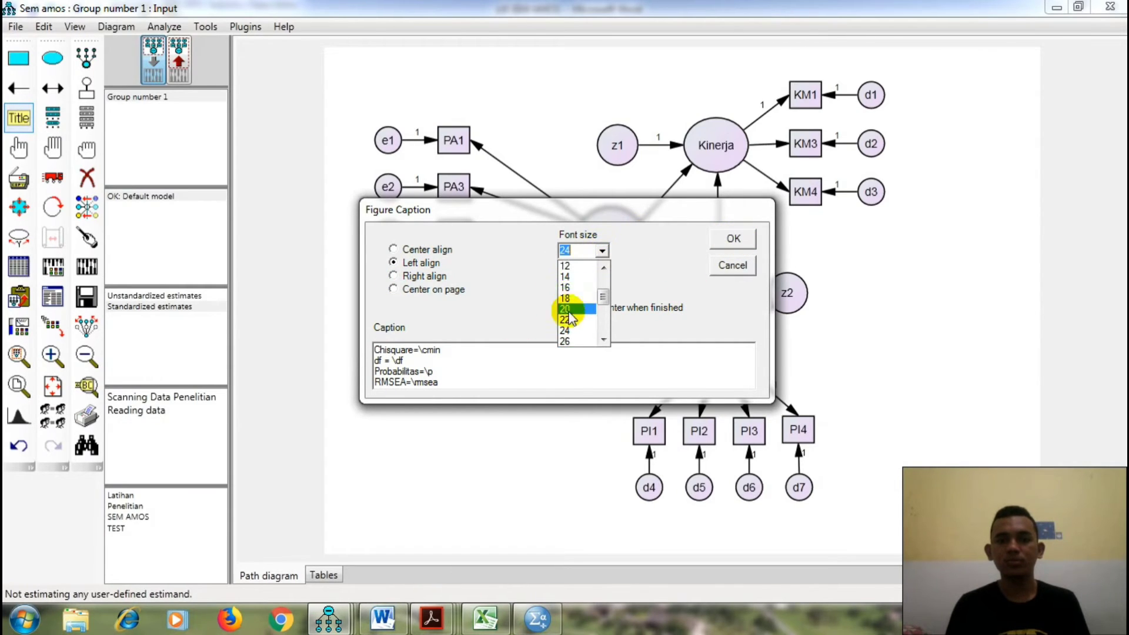
left_click(567, 330)
left_click(722, 238)
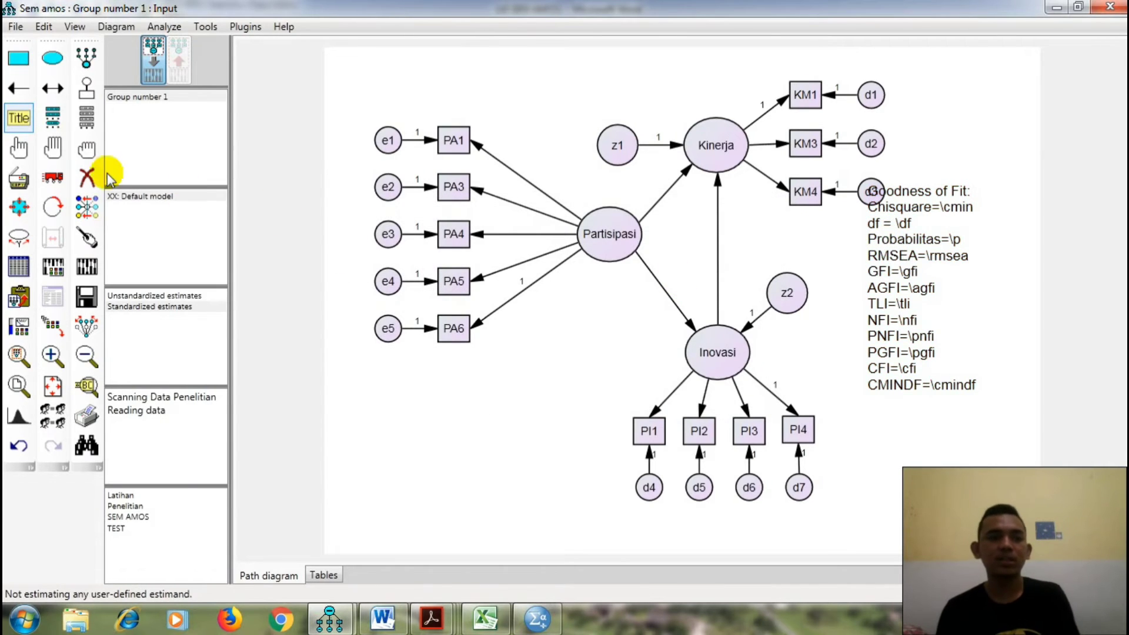
left_click(52, 176)
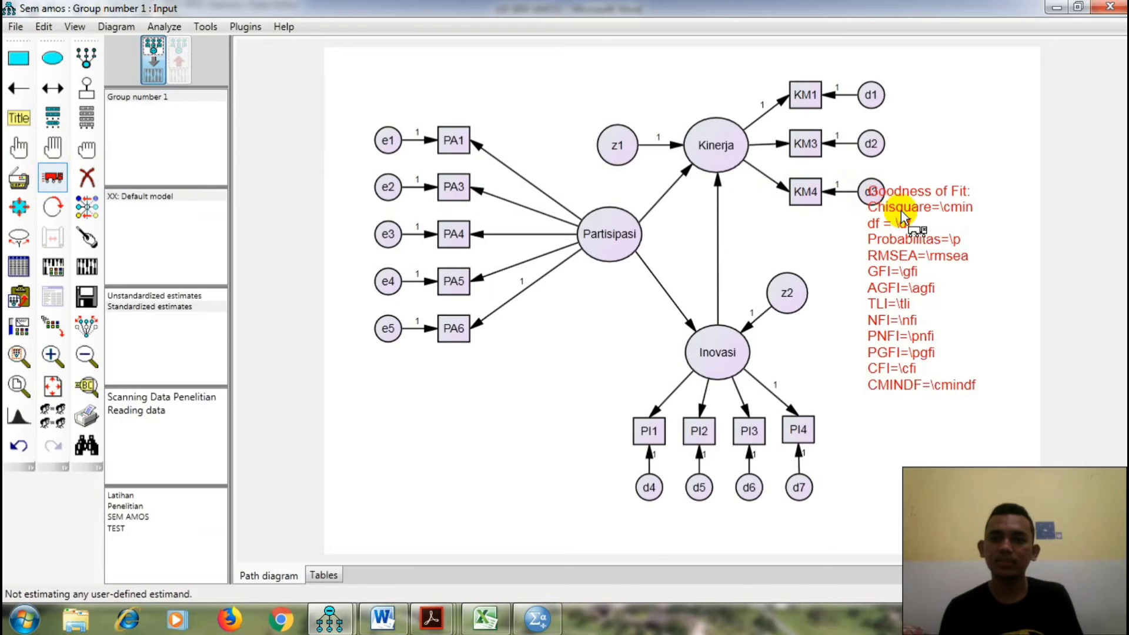
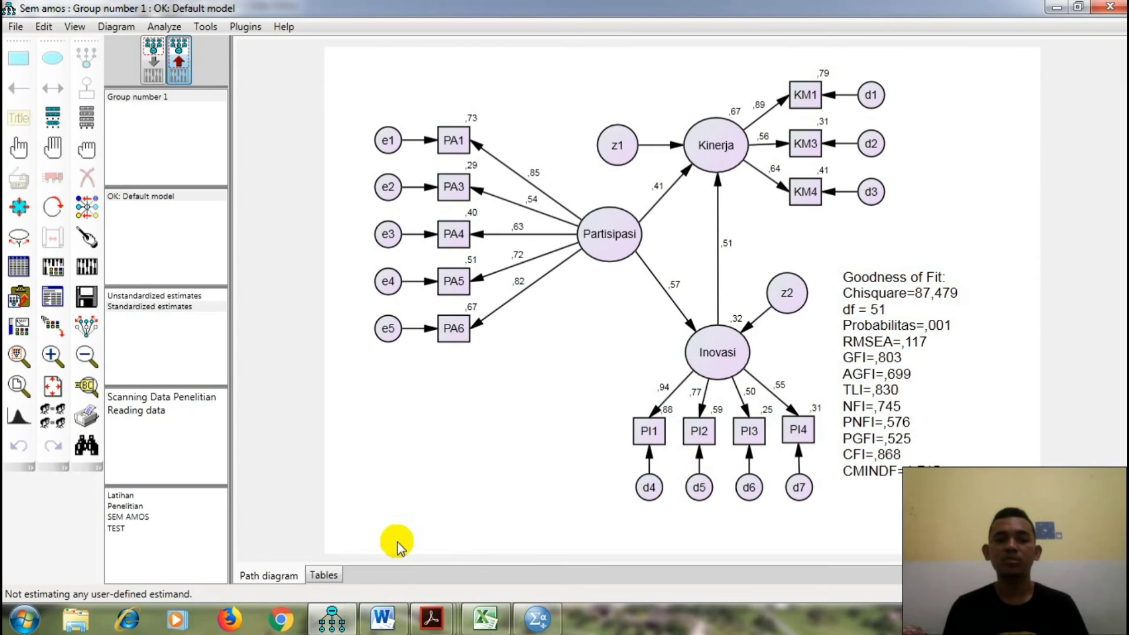
Compare the TLI, NFI, CFI, PNFI and PGFI values in the diagram caption with the cut-offs in pemodelan-sem.pdf
left_click(431, 618)
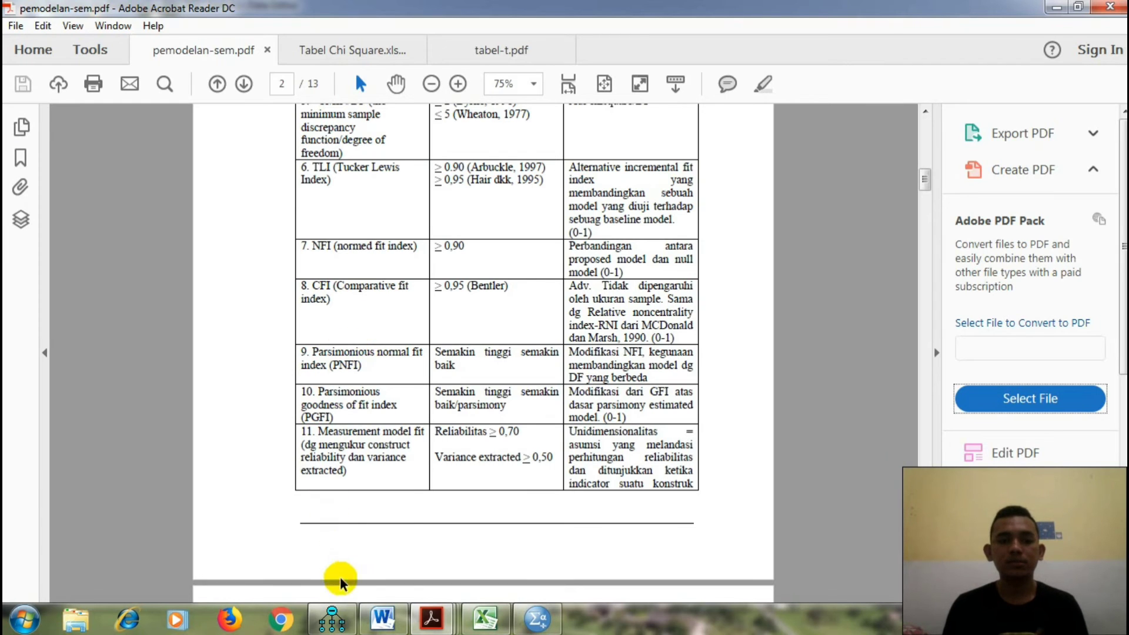
left_click(333, 625)
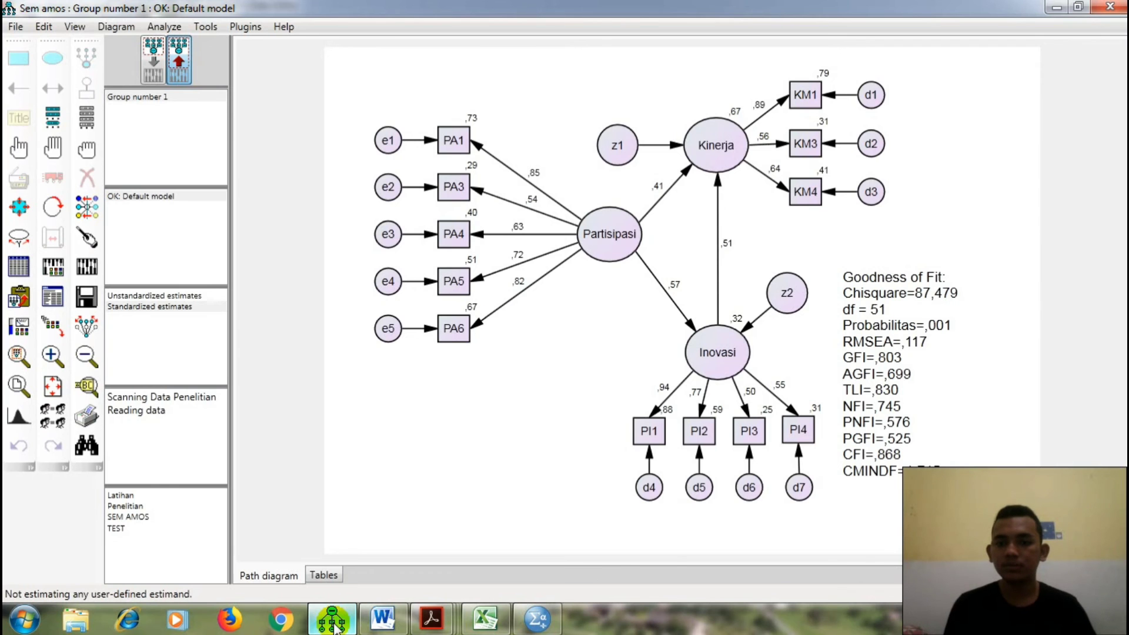
left_click(333, 626)
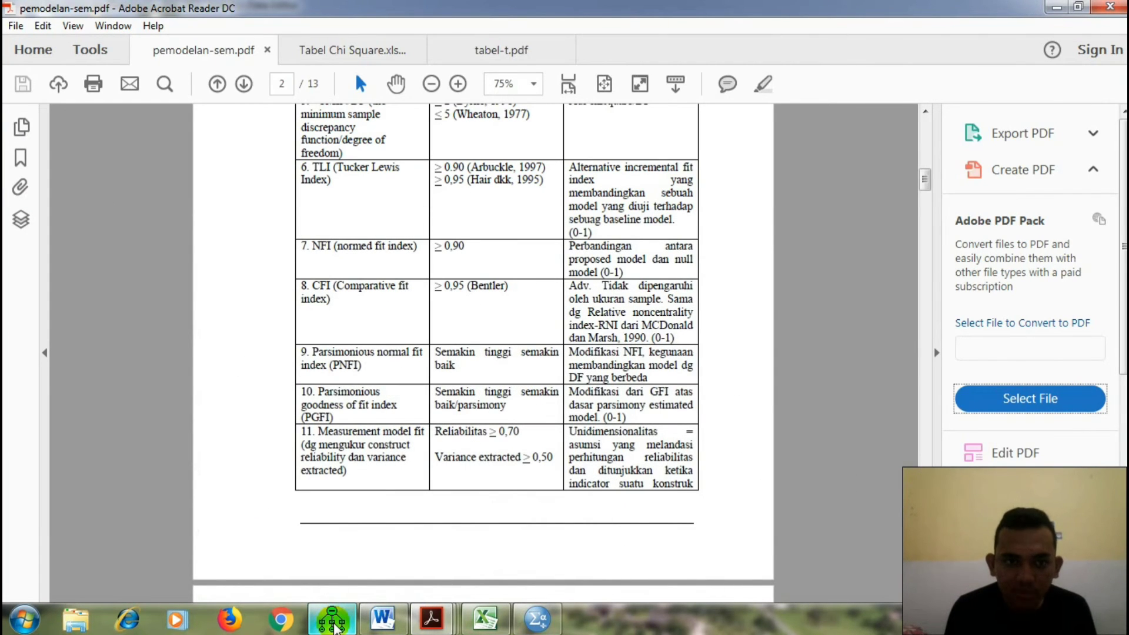
left_click(333, 626)
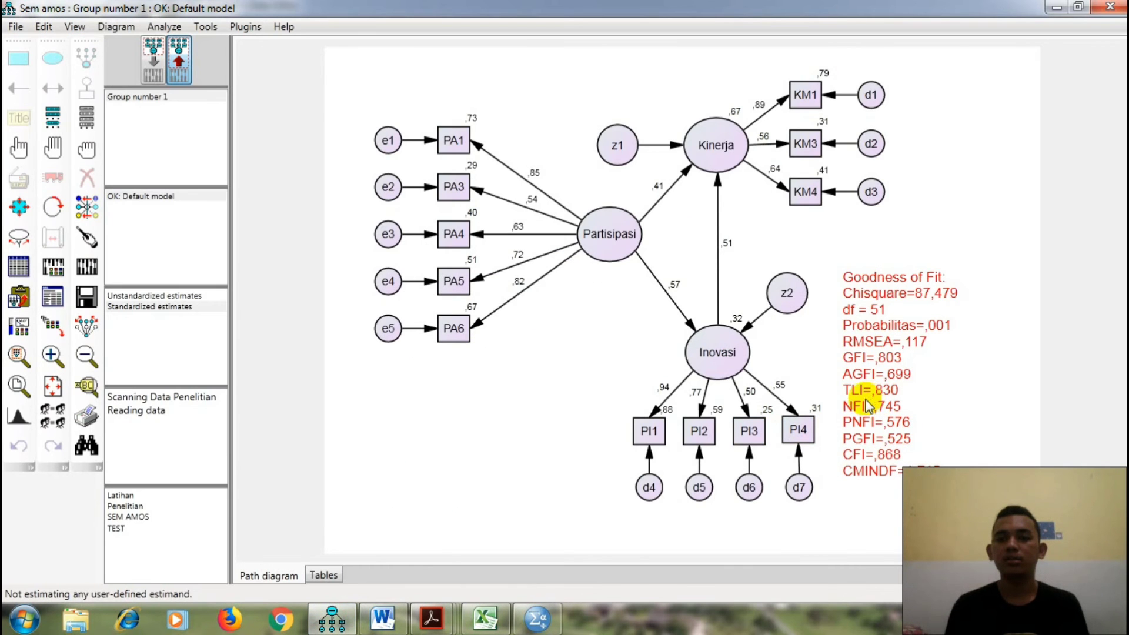
left_click(431, 618)
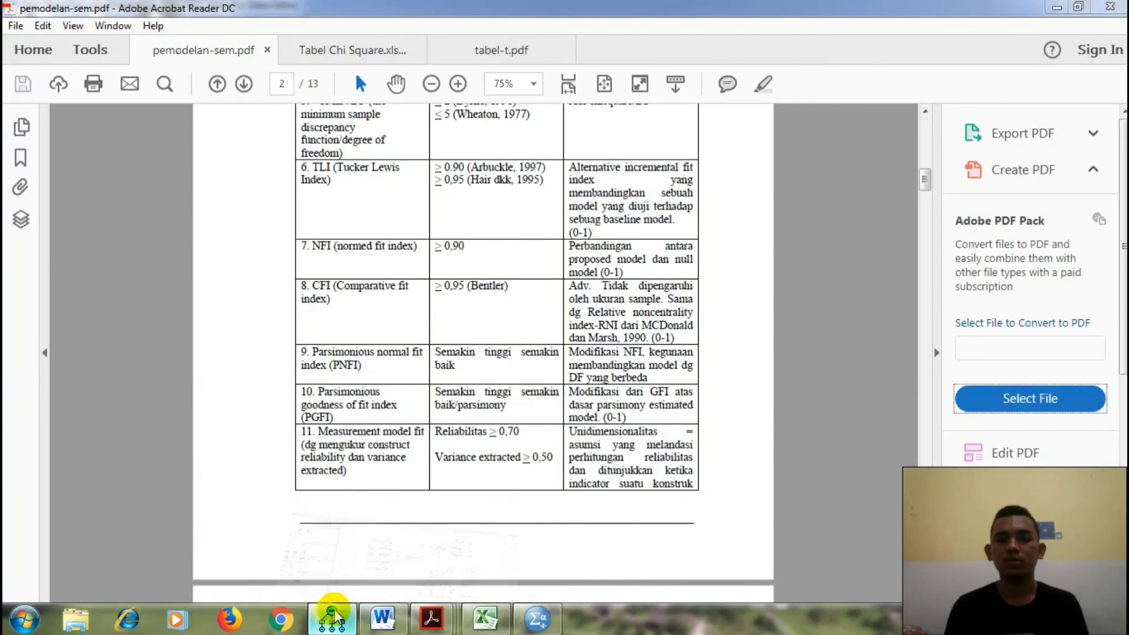
left_click(333, 620)
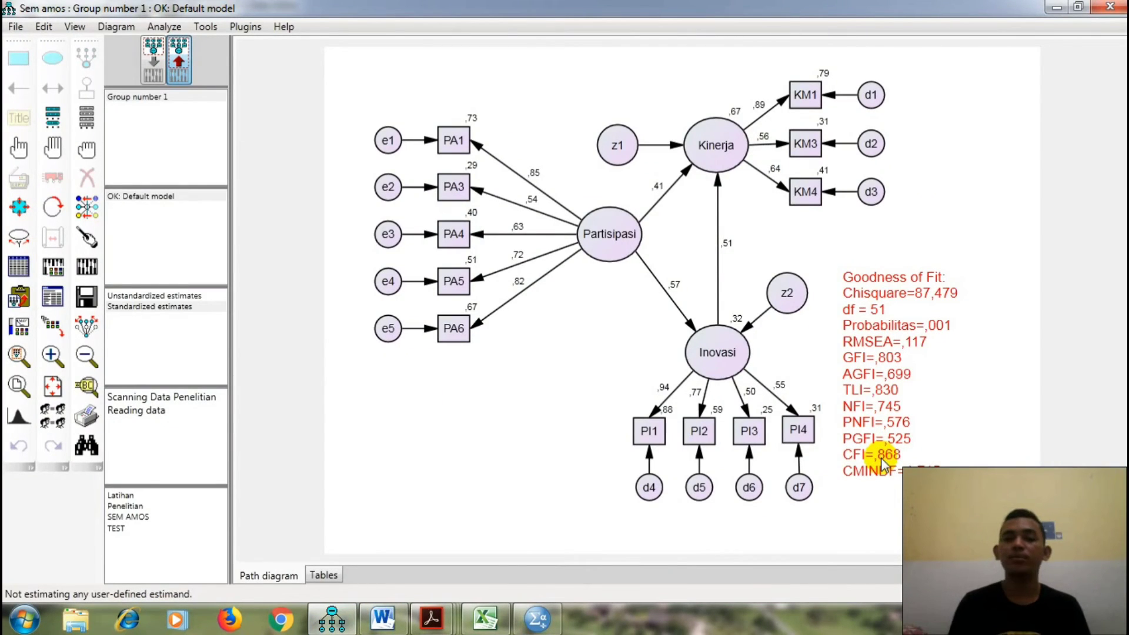
left_click(331, 618)
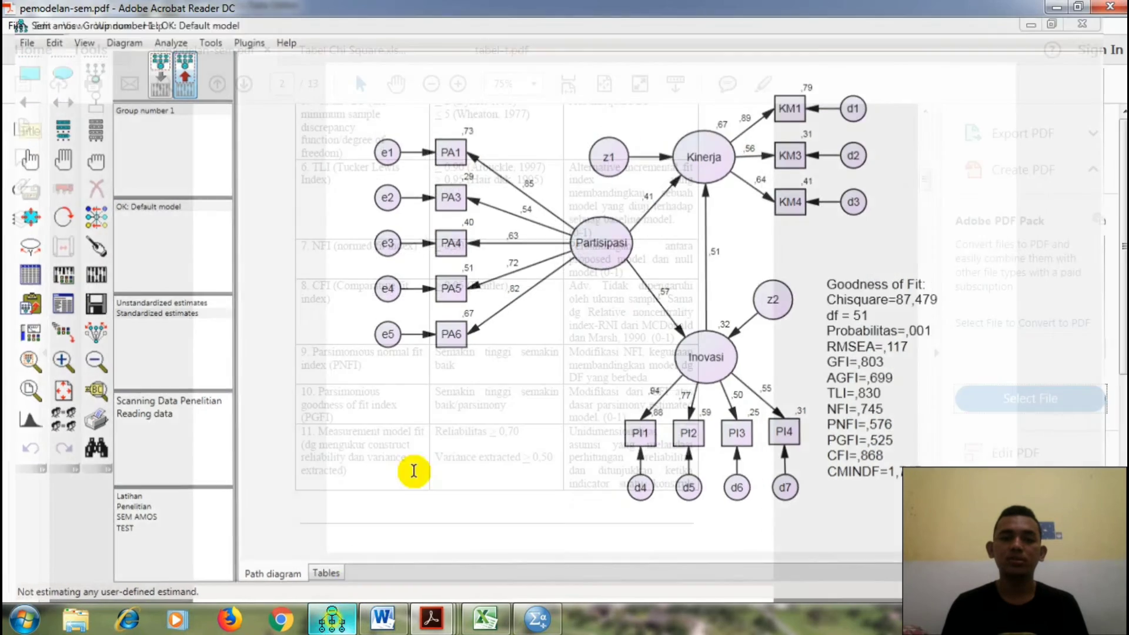
Review the rest of the fit criteria table in pemodelan-sem.pdf and the figure caption examples on page 3
scroll(471, 341, "down", 3)
scroll(472, 341, "up", 4)
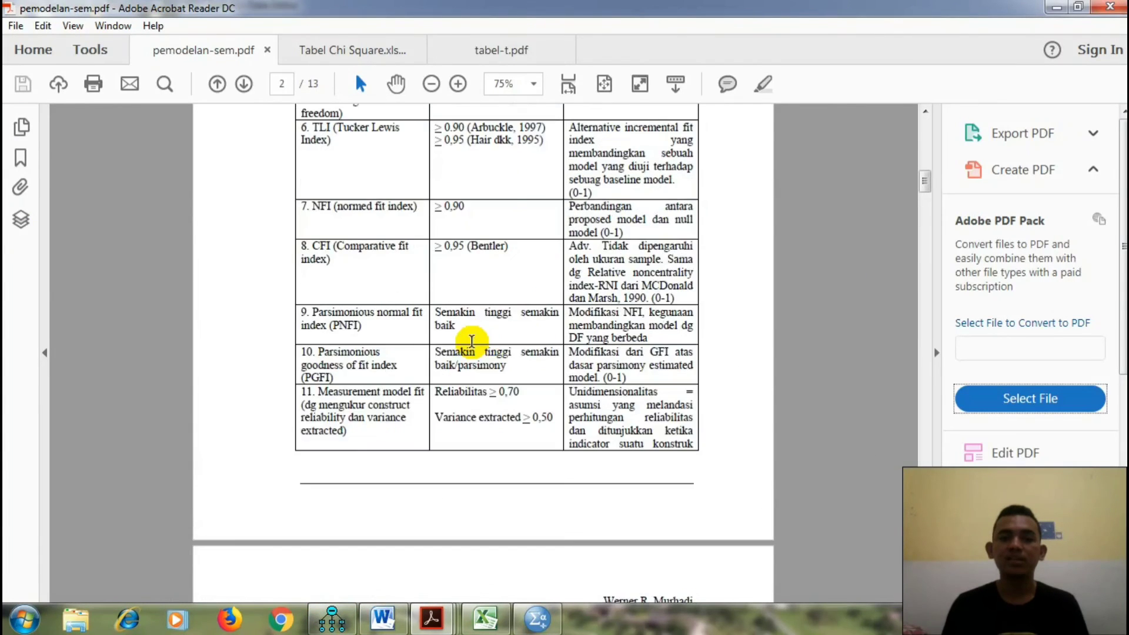
scroll(471, 341, "down", 8)
scroll(471, 341, "down", 3)
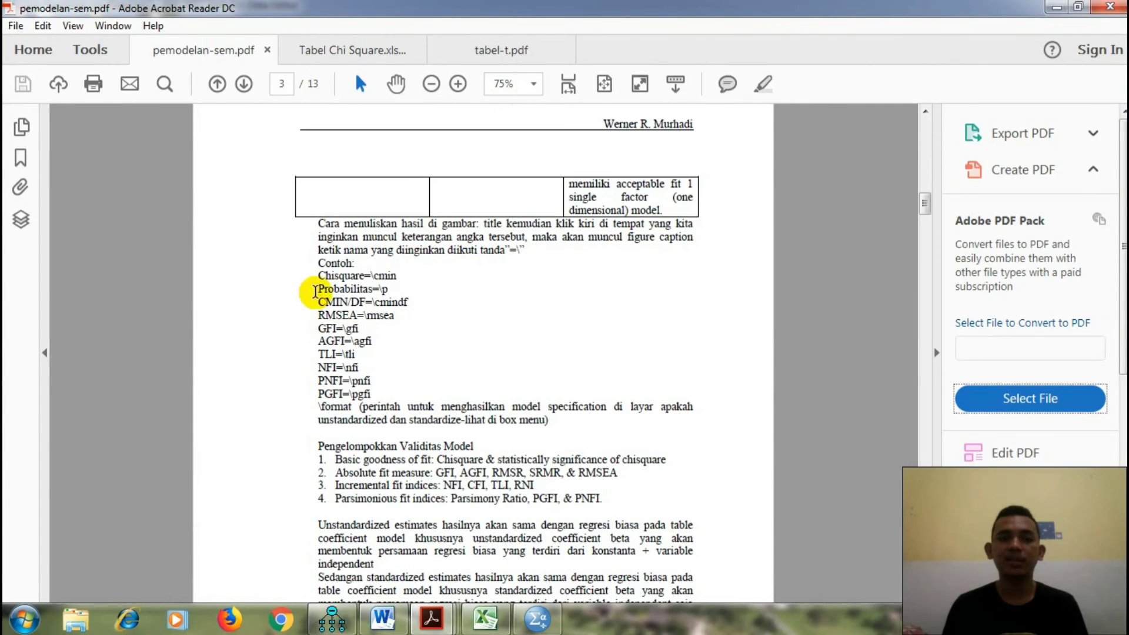
Open the Estimates page of the Amos text output in a maximized window and examine the Regression Weights table
left_click(331, 618)
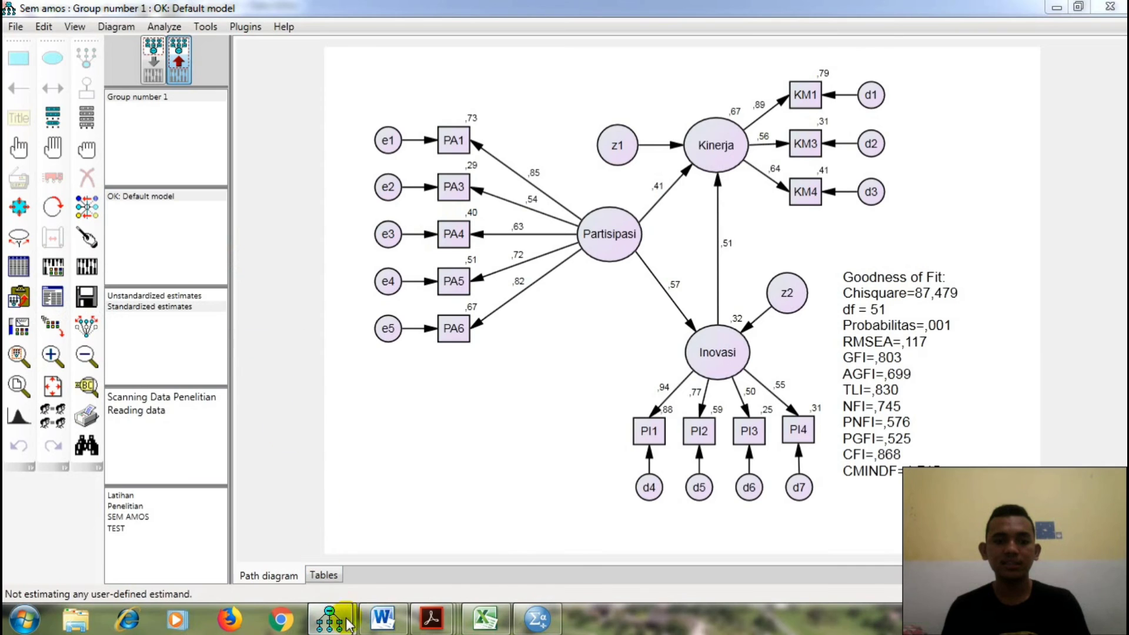
mouse_move(336, 614)
left_click(385, 547)
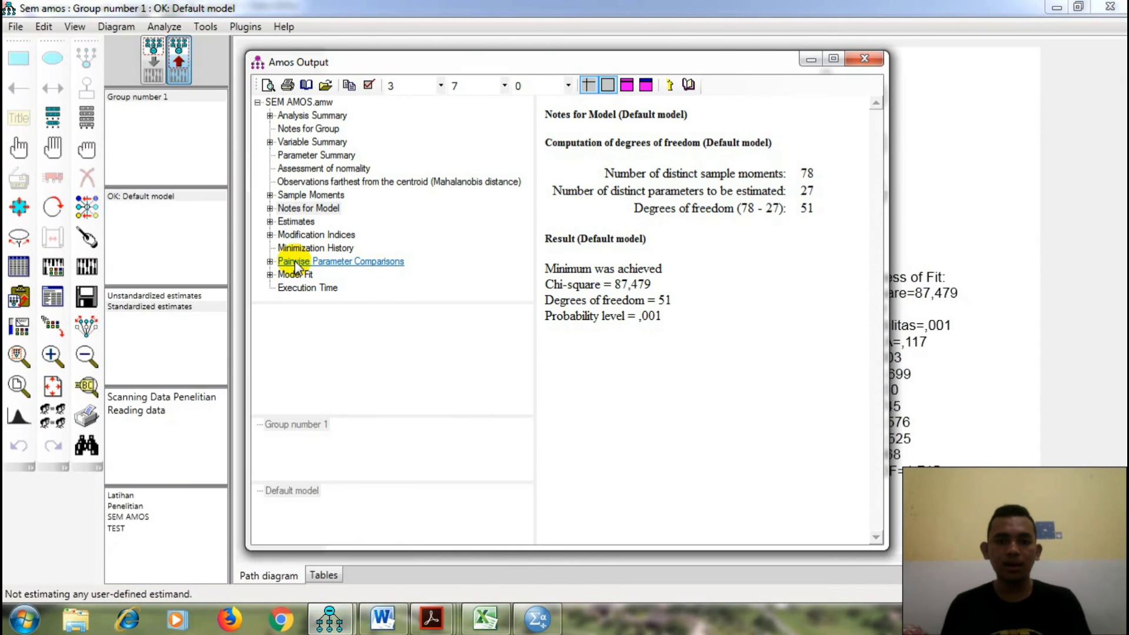
left_click(300, 221)
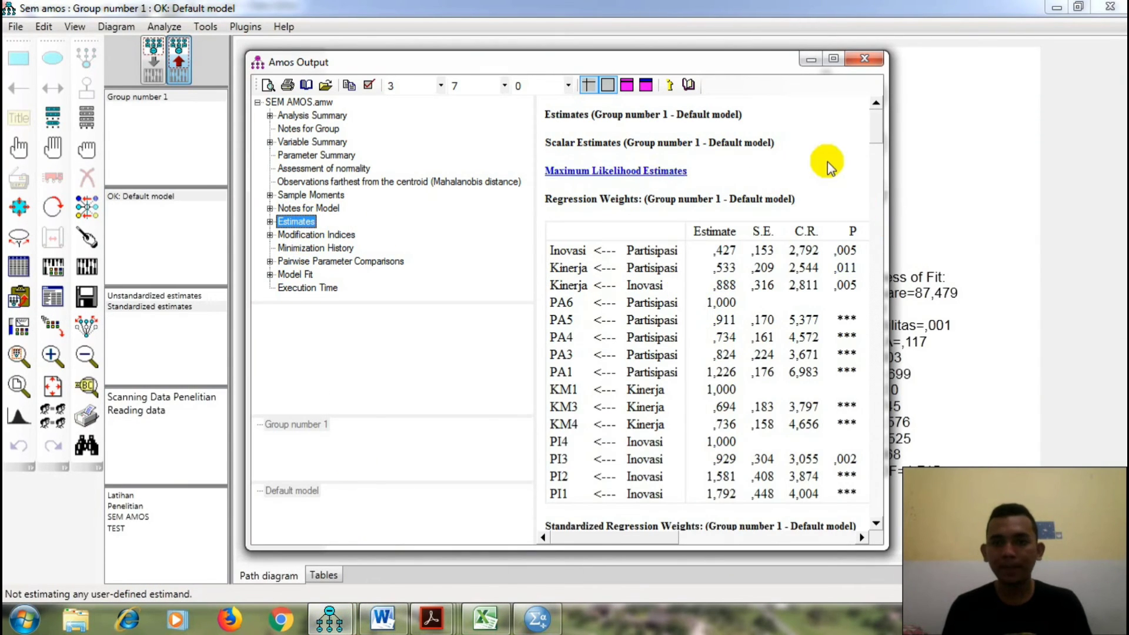
scroll(870, 124, "down", 2)
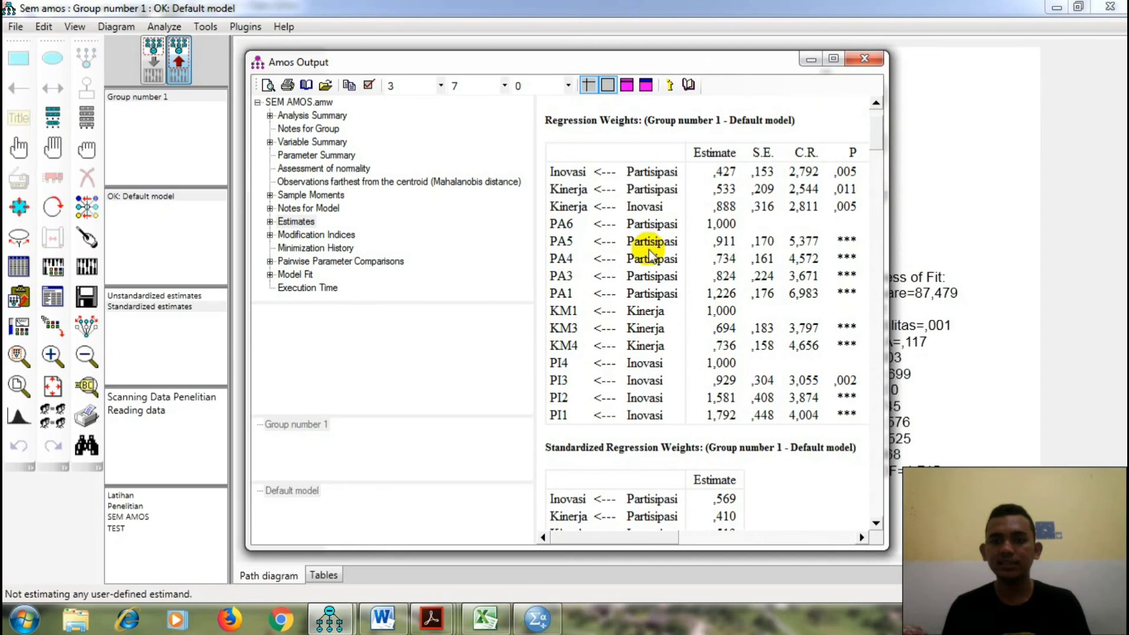
left_click(833, 58)
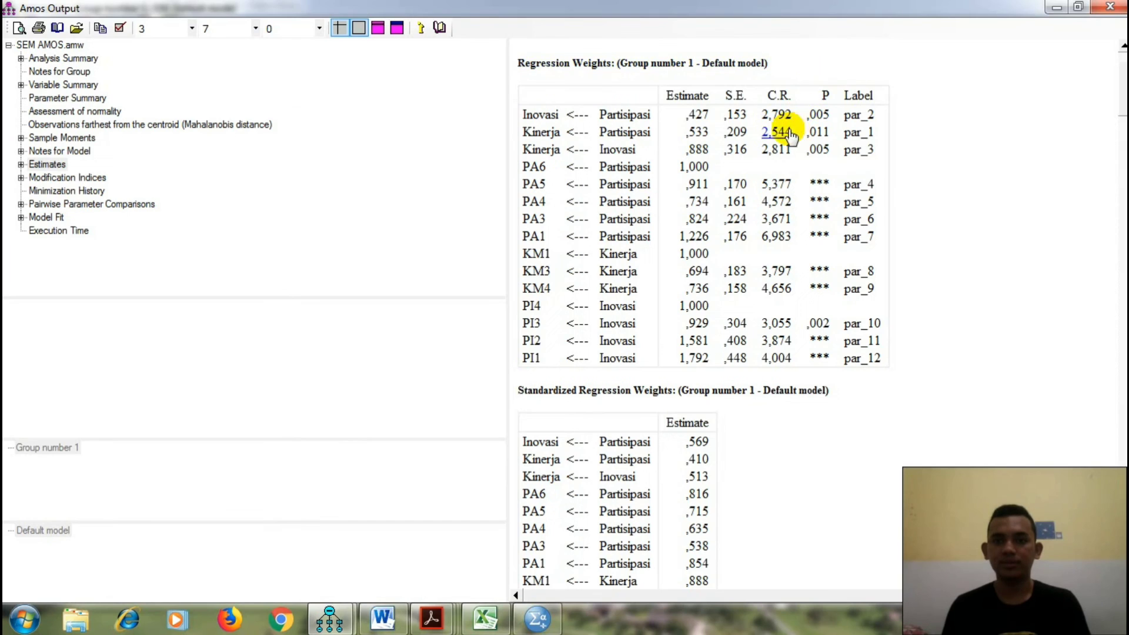
Switch to the UJI SEM AMOS document in Word and review its Regression Weights table and the C.R. significance criterion below it
left_click(391, 619)
scroll(379, 461, "down", 15)
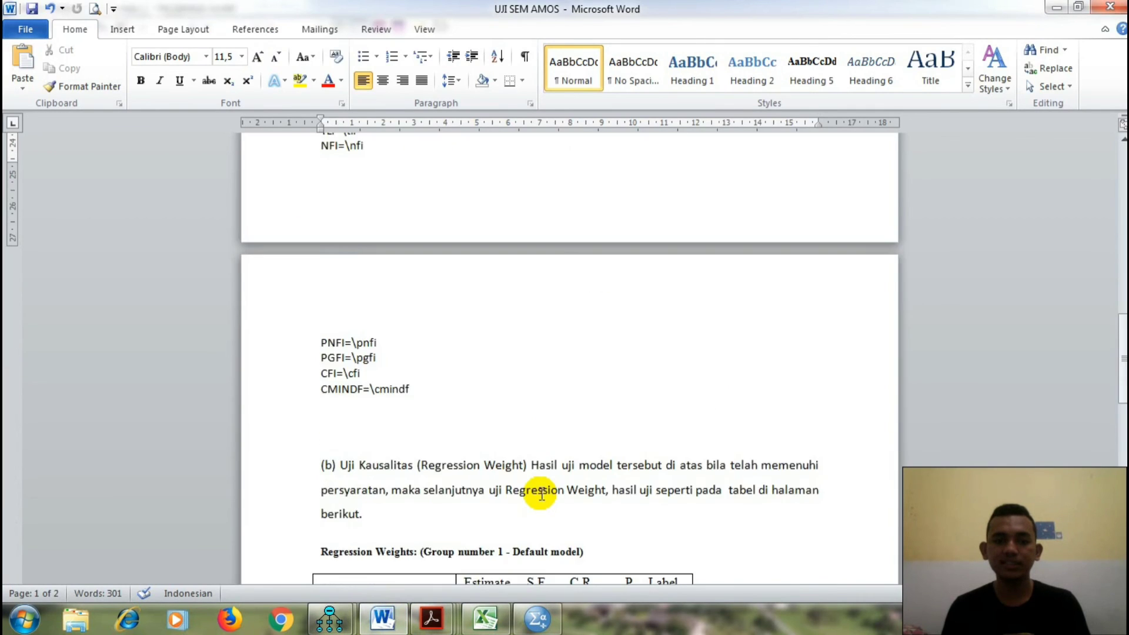
scroll(520, 514, "down", 5)
left_click(580, 307)
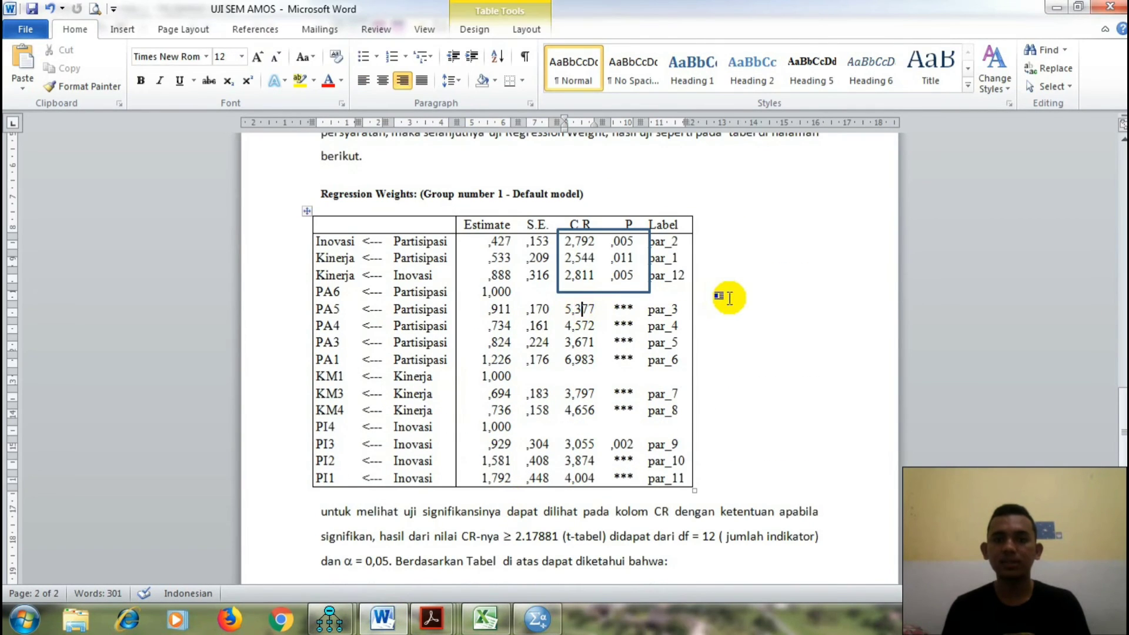
left_click(727, 294)
scroll(728, 293, "down", 1)
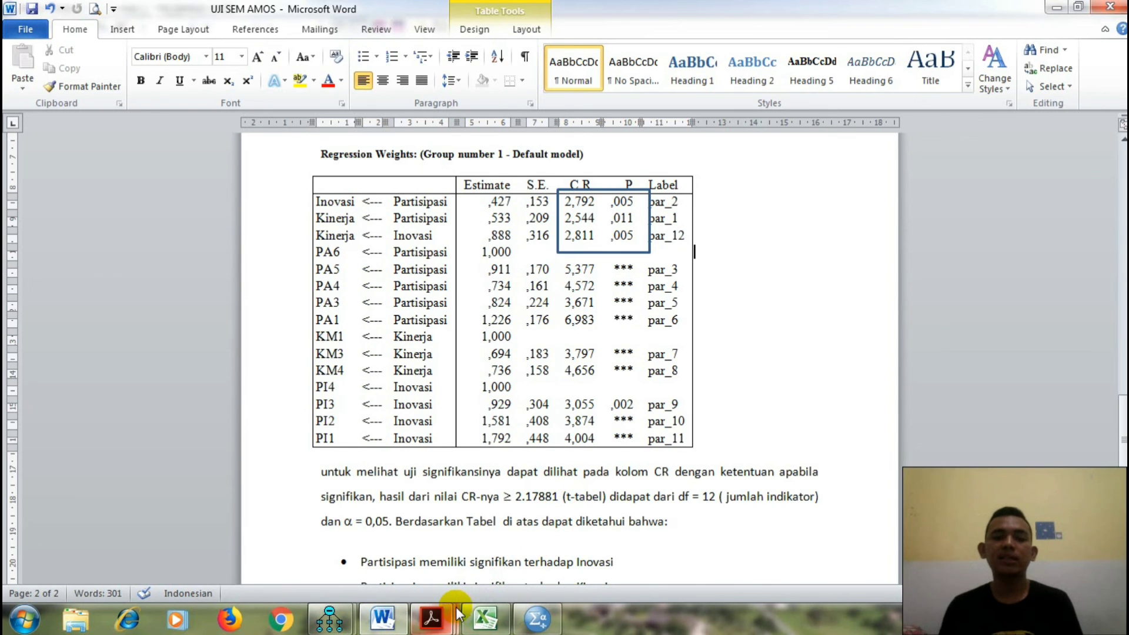
Look up the t-table value for df 12 at 0.050 in tabel-t.pdf and compare it with the C.R. values in the Word table
mouse_move(432, 620)
left_click(479, 529)
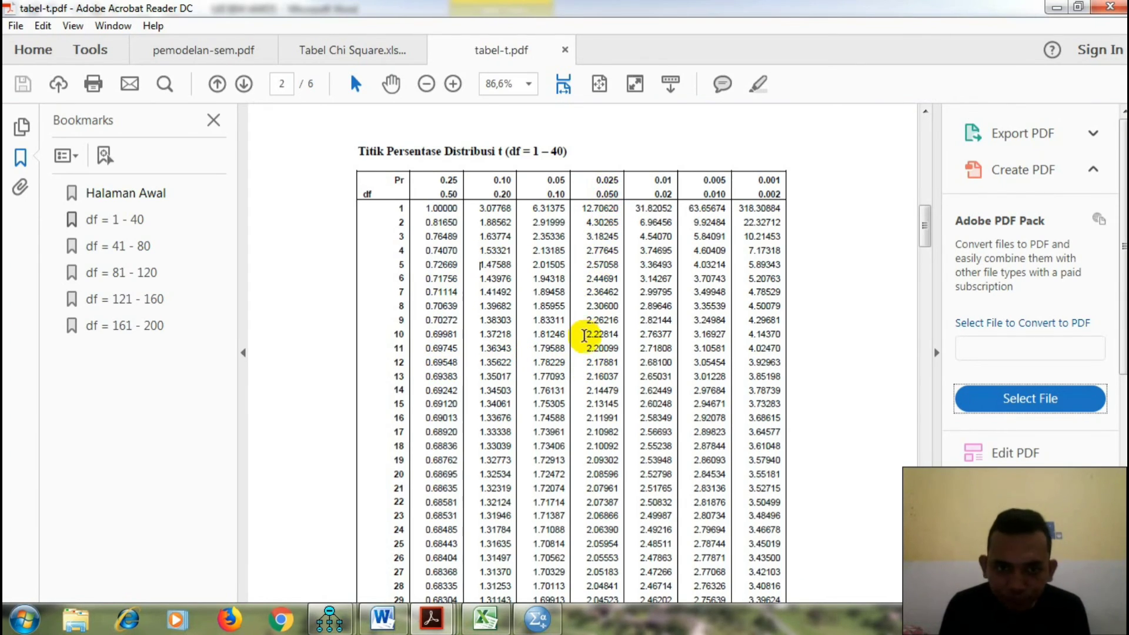
double_click(604, 365)
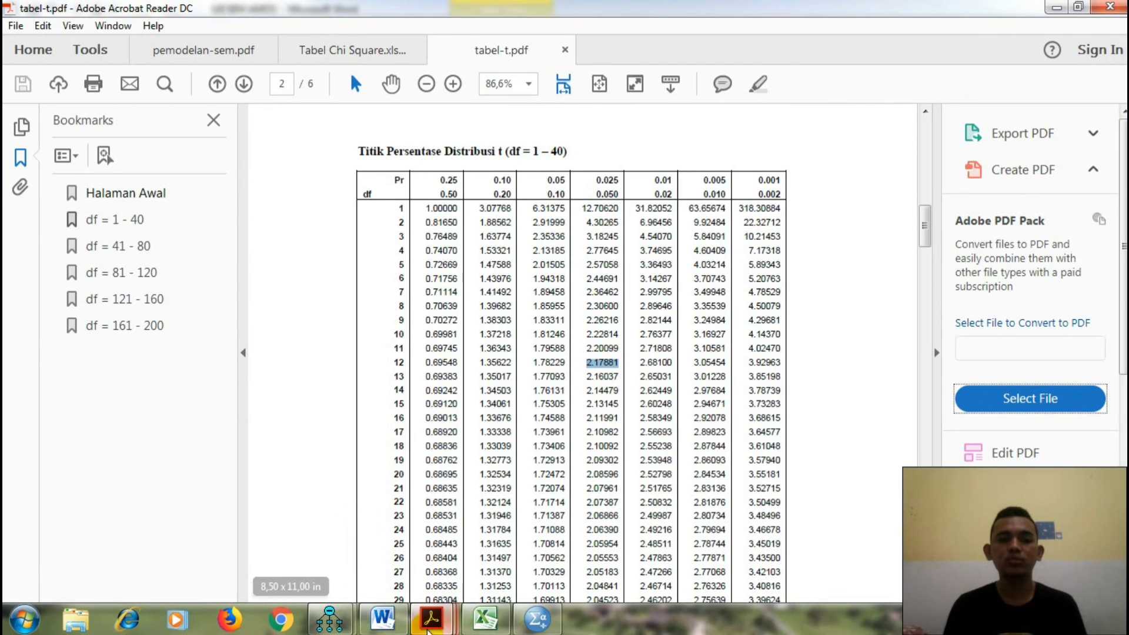
left_click(382, 617)
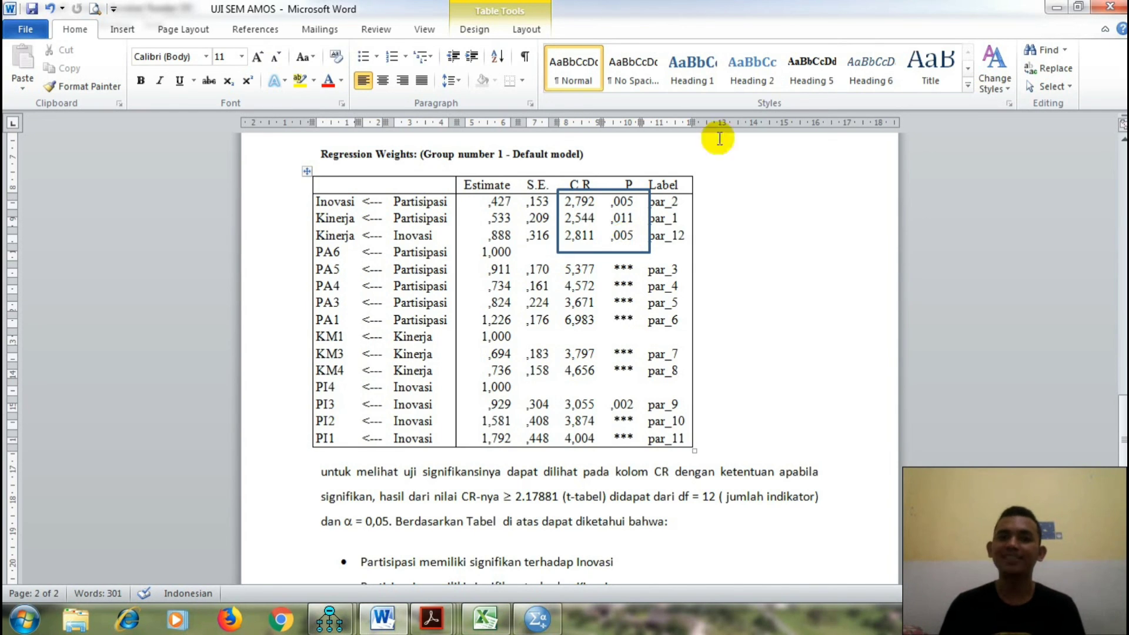
Minimize all the open Word, PDF and Amos windows to return to the desktop
left_click(1056, 7)
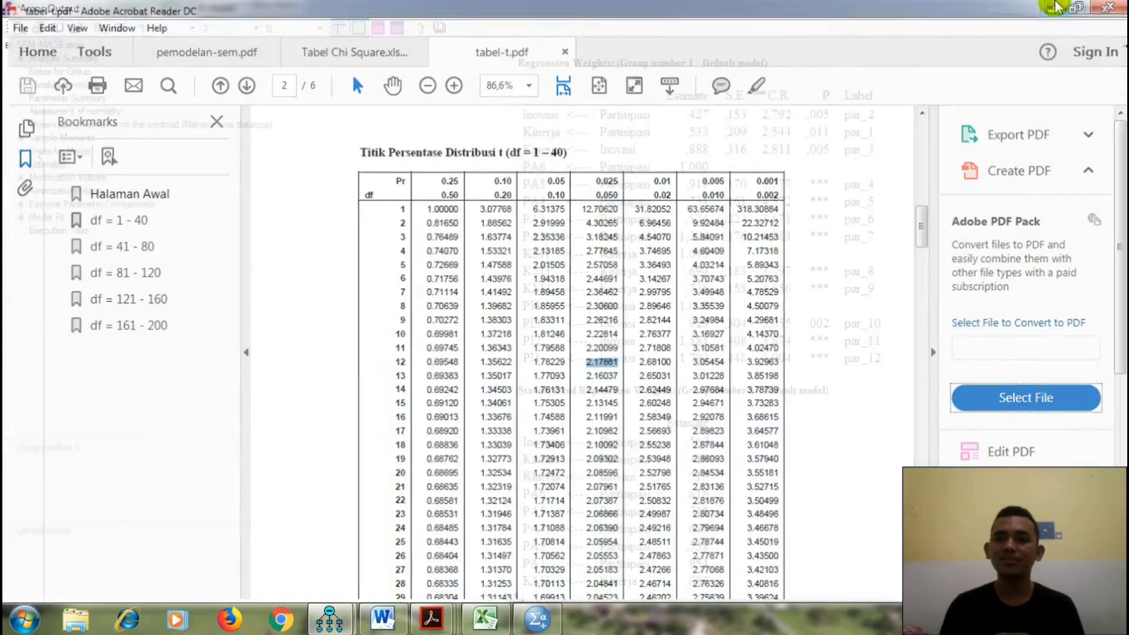
left_click(1057, 7)
left_click(1057, 7)
left_click(1057, 7)
left_click(1056, 7)
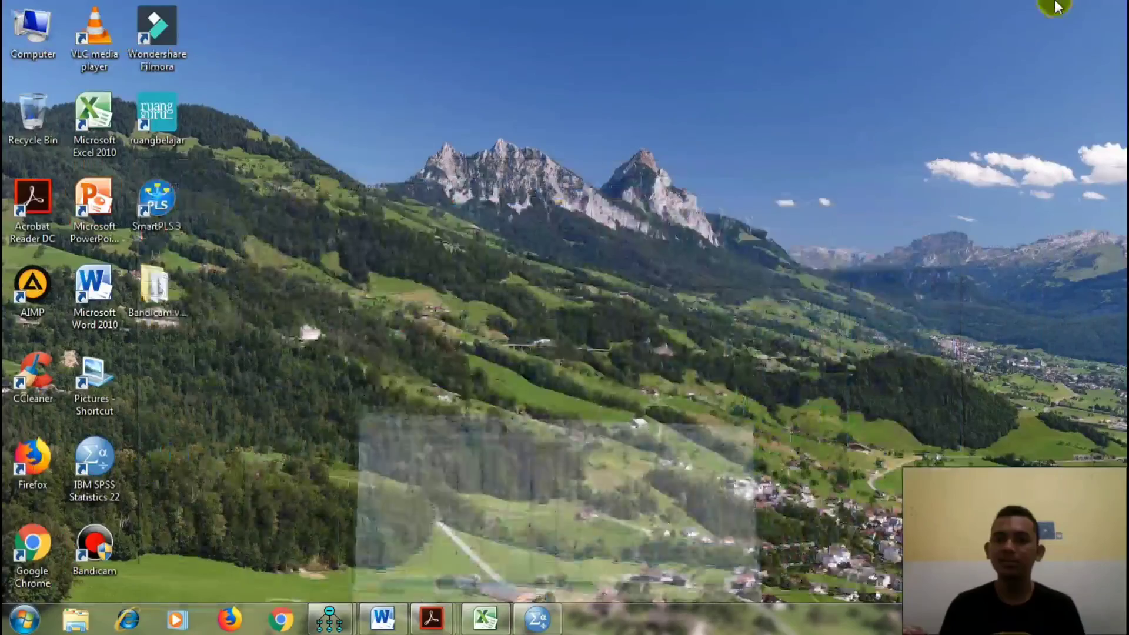